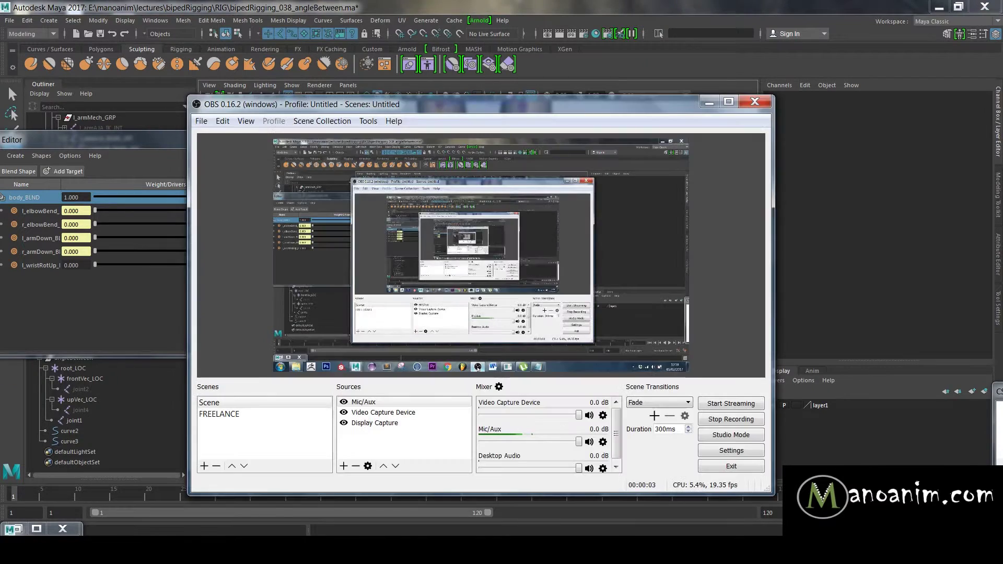
# Switch to Maya and play back the left arm's bending animation to examine it from several angles.
pyautogui.click(493, 554)
pyautogui.keyDown('alt'); pyautogui.moveTo(638, 318); pyautogui.dragTo(580, 193, button='right'); pyautogui.keyUp('alt')
pyautogui.keyDown('alt'); pyautogui.moveTo(579, 193); pyautogui.dragTo(494, 407, button='middle'); pyautogui.keyUp('alt')
pyautogui.keyDown('alt'); pyautogui.moveTo(494, 407); pyautogui.dragTo(555, 380, button='right'); pyautogui.keyUp('alt')
pyautogui.keyDown('alt'); pyautogui.moveTo(556, 380); pyautogui.dragTo(562, 300); pyautogui.keyUp('alt')
pyautogui.hotkey('alt', 'v')
pyautogui.keyDown('alt'); pyautogui.moveTo(504, 266); pyautogui.dragTo(599, 321, button='right'); pyautogui.keyUp('alt')
pyautogui.moveTo(665, 314)
pyautogui.keyDown('alt'); pyautogui.mouseDown(button='right')
pyautogui.moveTo(645, 298)
pyautogui.moveTo(669, 319)
pyautogui.mouseUp(button='right'); pyautogui.keyUp('alt')
pyautogui.keyDown('alt'); pyautogui.moveTo(640, 308); pyautogui.dragTo(612, 340); pyautogui.keyUp('alt')
pyautogui.hotkey('alt', 'v')
pyautogui.hotkey('alt', 'v')
# Examine the left arm IK control's pose at frame 30 and return to the first frame.
pyautogui.moveTo(241, 495)
pyautogui.mouseDown()
pyautogui.moveTo(157, 498)
pyautogui.moveTo(223, 500)
pyautogui.mouseUp()
pyautogui.keyDown('alt'); pyautogui.moveTo(611, 291); pyautogui.dragTo(452, 407); pyautogui.keyUp('alt')
pyautogui.click(565, 374)
pyautogui.scroll(3, 430, 327)
pyautogui.keyDown('alt'); pyautogui.moveTo(430, 327); pyautogui.dragTo(418, 358); pyautogui.keyUp('alt')
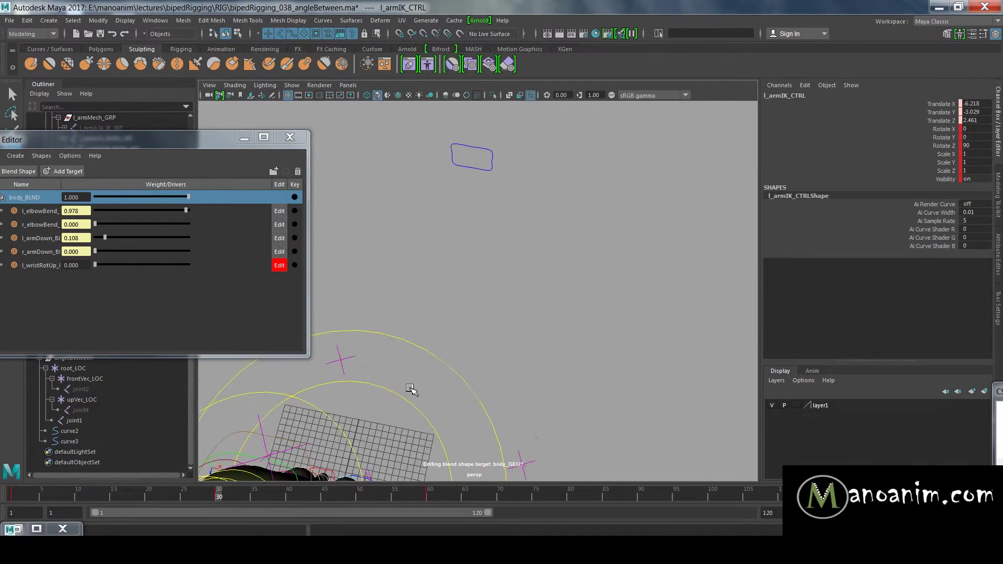
pyautogui.keyDown('alt'); pyautogui.moveTo(410, 388); pyautogui.dragTo(477, 291, button='middle'); pyautogui.keyUp('alt')
pyautogui.scroll(-3, 489, 379)
pyautogui.hotkey('alt', 'shift', 'v')
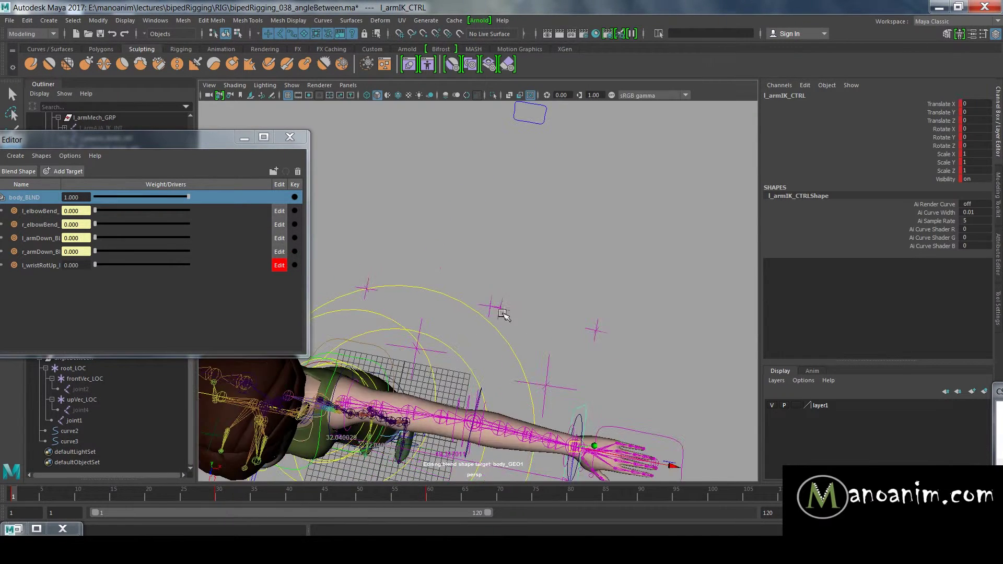
# Play the wrist animation up close and stop it at frame 30 with the hand bent up.
pyautogui.scroll(-2, 506, 329)
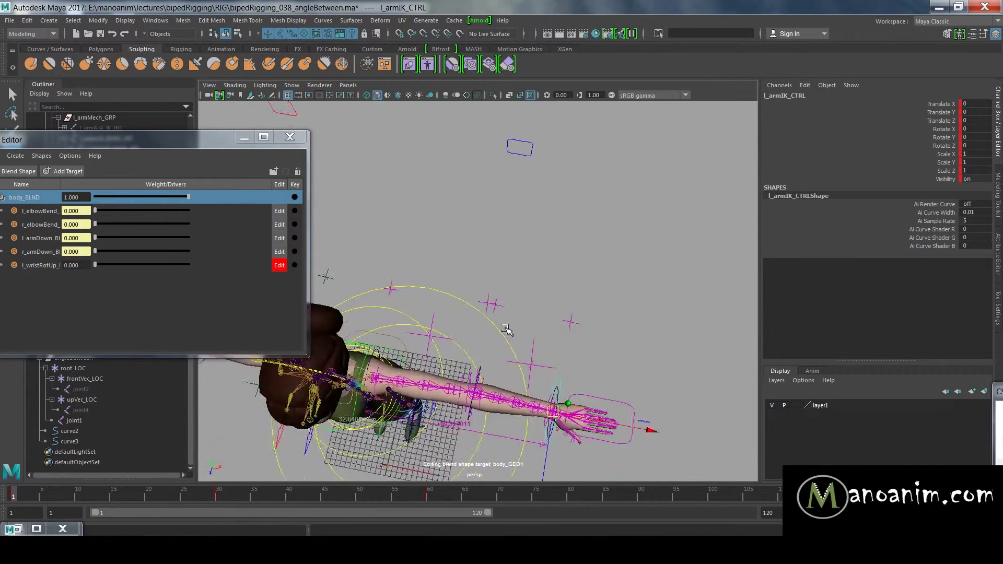
pyautogui.keyDown('alt'); pyautogui.moveTo(506, 329); pyautogui.dragTo(571, 291); pyautogui.keyUp('alt')
pyautogui.hotkey('alt', 'v')
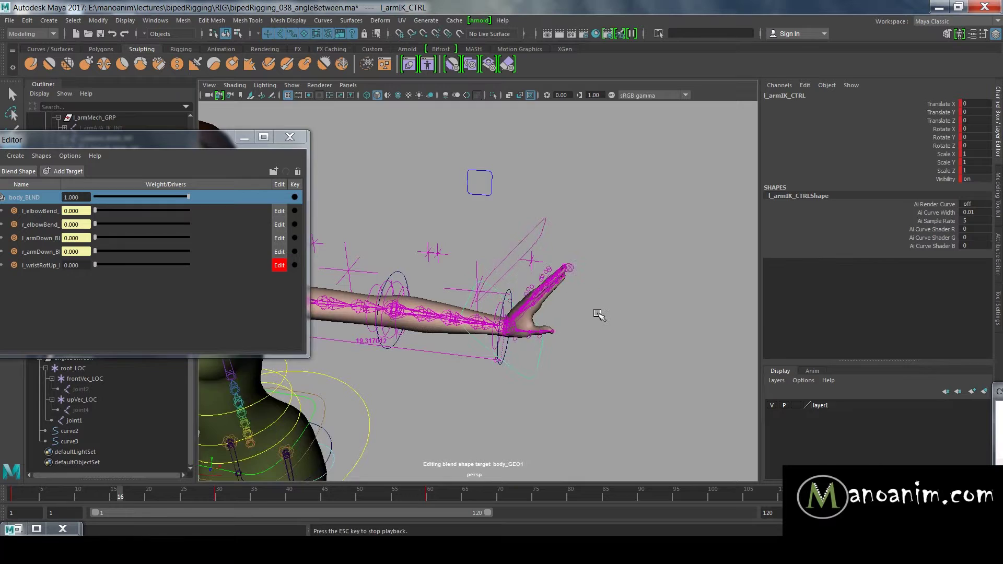
pyautogui.keyDown('alt'); pyautogui.moveTo(576, 262); pyautogui.dragTo(543, 328, button='middle'); pyautogui.keyUp('alt')
pyautogui.keyDown('alt'); pyautogui.moveTo(542, 328); pyautogui.dragTo(598, 355, button='right'); pyautogui.keyUp('alt')
pyautogui.hotkey('alt', 'v')
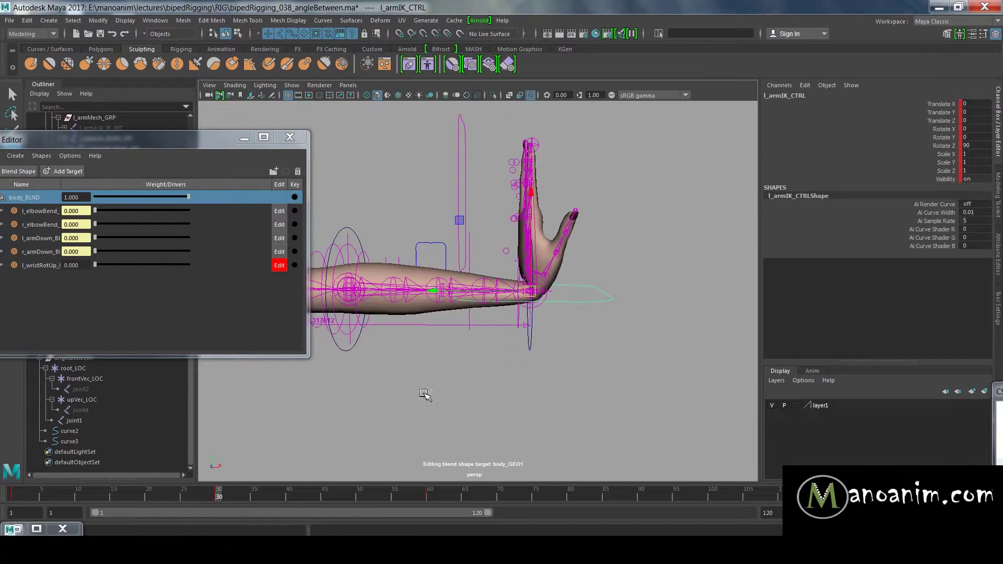
# Set the l_wristRotUp target weight to 1 and turn off the joint X-ray display to inspect the bent wrist.
pyautogui.moveTo(113, 265); pyautogui.dragTo(157, 263)
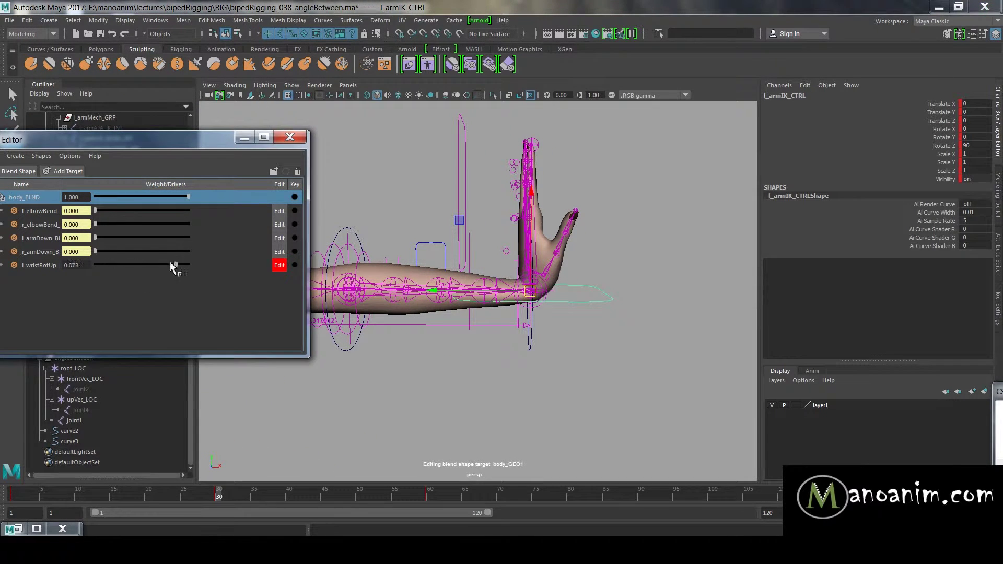
pyautogui.keyDown('alt'); pyautogui.moveTo(659, 285); pyautogui.dragTo(594, 265, button='right'); pyautogui.keyUp('alt')
pyautogui.keyDown('alt'); pyautogui.moveTo(595, 265); pyautogui.dragTo(602, 258, button='middle'); pyautogui.keyUp('alt')
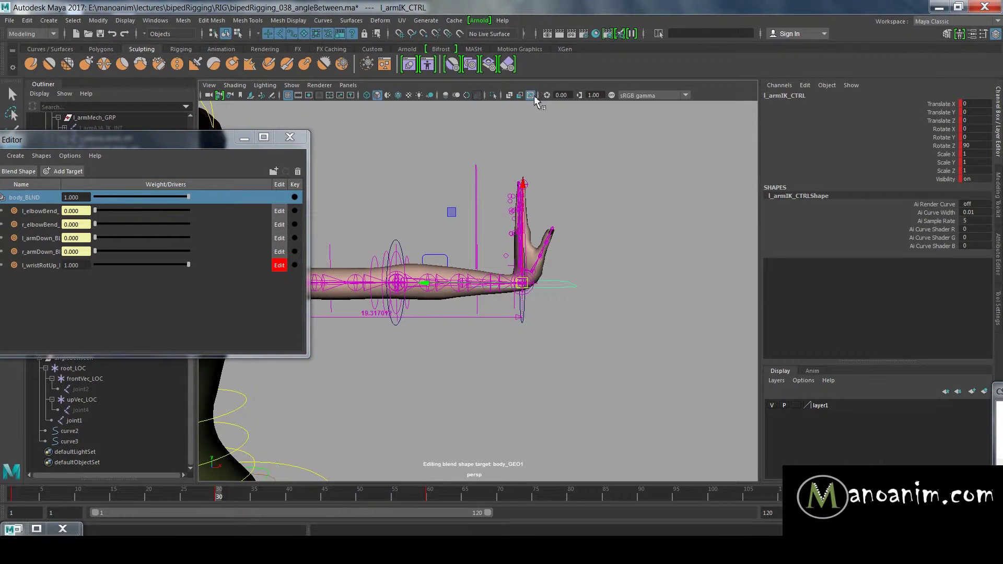
pyautogui.click(532, 95)
pyautogui.keyDown('alt'); pyautogui.moveTo(528, 192); pyautogui.dragTo(551, 206, button='right'); pyautogui.keyUp('alt')
pyautogui.keyDown('alt'); pyautogui.moveTo(552, 207); pyautogui.dragTo(560, 208, button='middle'); pyautogui.keyUp('alt')
pyautogui.keyDown('alt'); pyautogui.moveTo(530, 284); pyautogui.dragTo(513, 278); pyautogui.keyUp('alt')
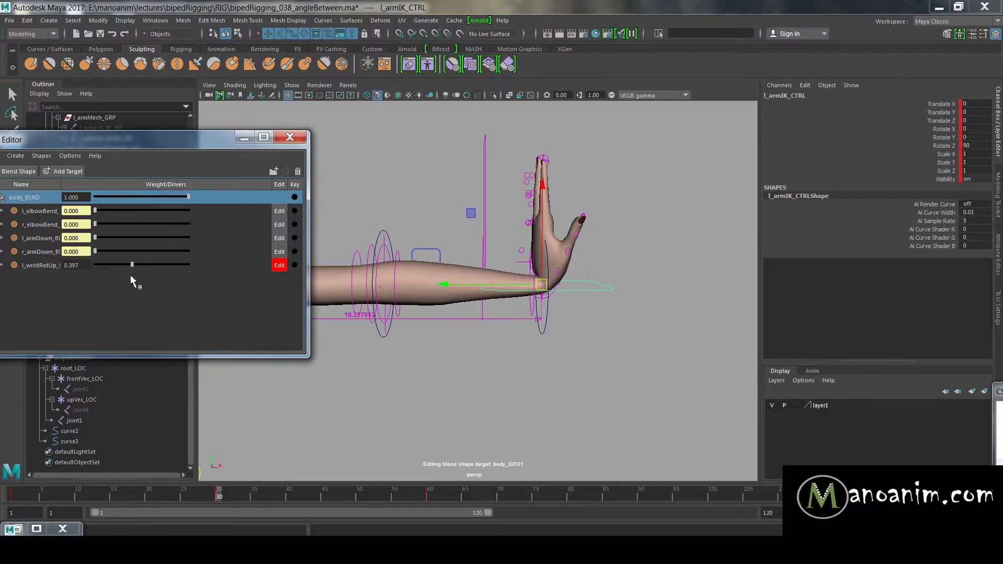
pyautogui.keyDown('alt'); pyautogui.moveTo(483, 277); pyautogui.dragTo(423, 276, button='right'); pyautogui.keyUp('alt')
pyautogui.keyDown('alt'); pyautogui.moveTo(517, 280); pyautogui.dragTo(384, 230); pyautogui.keyUp('alt')
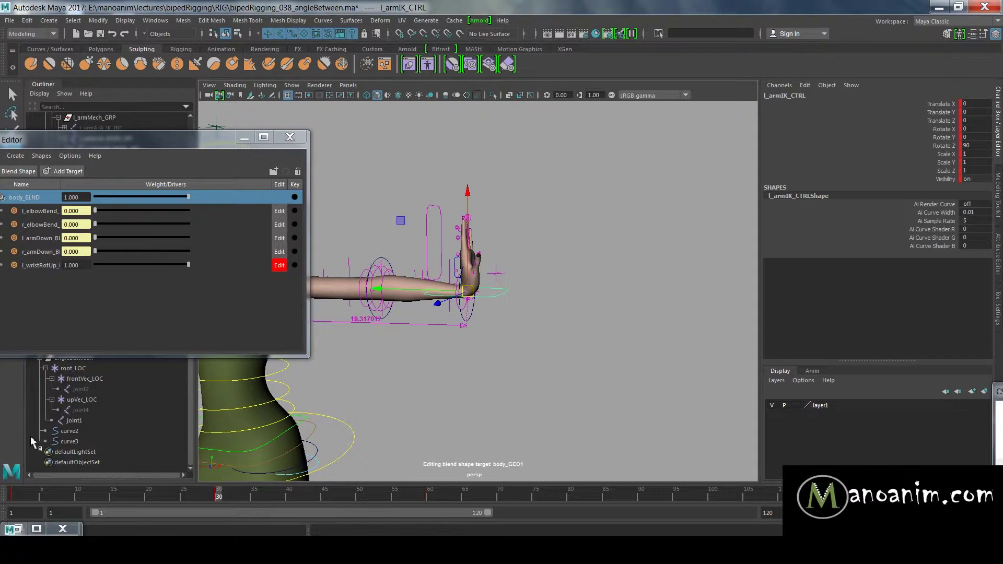
pyautogui.moveTo(578, 362)
pyautogui.keyDown('alt'); pyautogui.mouseDown(button='right')
pyautogui.moveTo(513, 340)
pyautogui.moveTo(569, 307)
pyautogui.moveTo(575, 343)
pyautogui.mouseUp(button='right'); pyautogui.keyUp('alt')
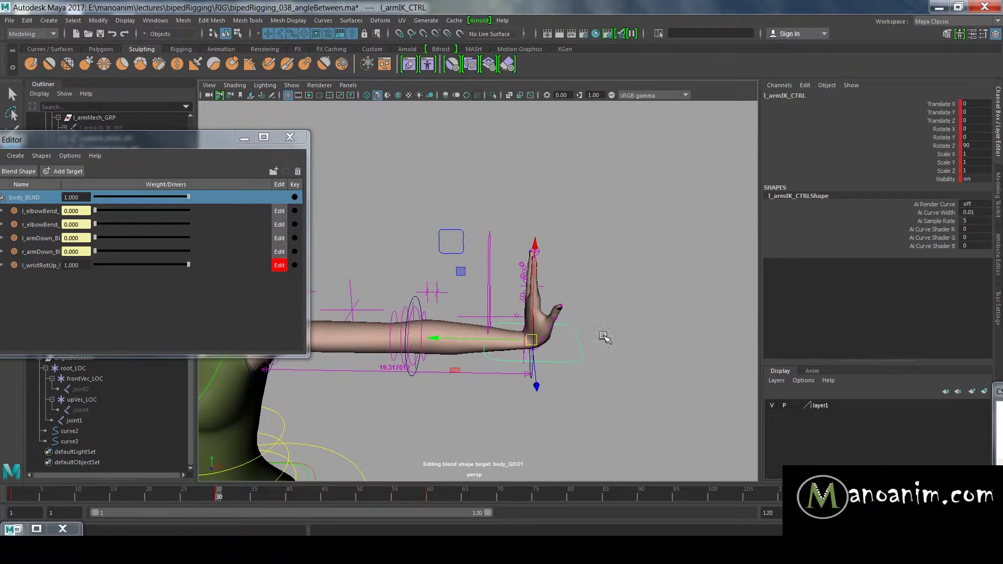
# Return to the first frame and set the l_wristRotUp target weight back to 0.
pyautogui.hotkey('alt', 'v')
pyautogui.hotkey('alt', 'shift', 'v')
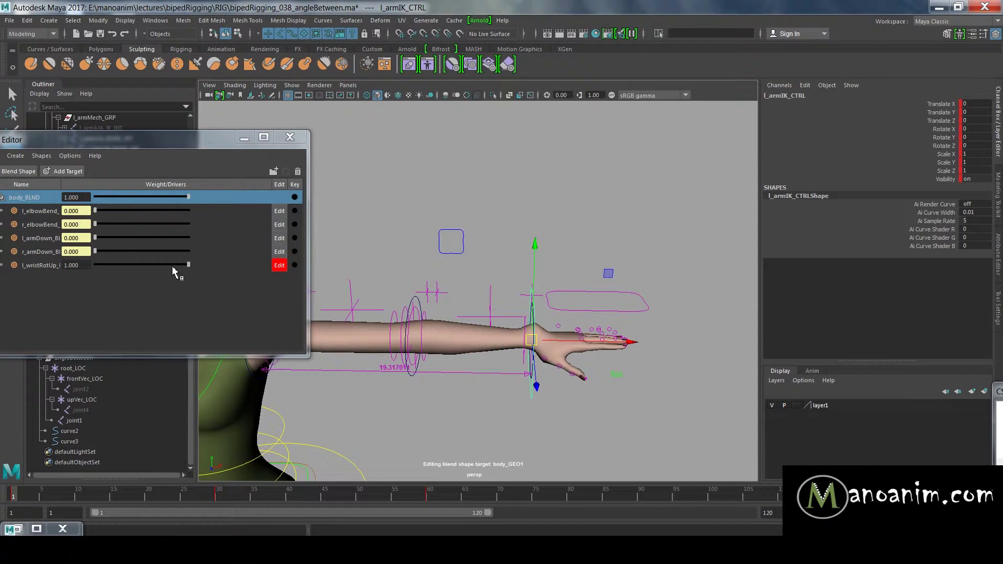
pyautogui.moveTo(188, 265); pyautogui.dragTo(110, 264)
# Rotate and move the left arm IK control to fold the arm sharply at the elbow.
pyautogui.keyDown('alt'); pyautogui.moveTo(575, 280); pyautogui.dragTo(575, 341, button='right'); pyautogui.keyUp('alt')
pyautogui.keyDown('alt'); pyautogui.moveTo(575, 341); pyautogui.dragTo(382, 214); pyautogui.keyUp('alt')
pyautogui.press('e')
pyautogui.moveTo(436, 255); pyautogui.dragTo(359, 159)
pyautogui.press('w')
pyautogui.moveTo(386, 219); pyautogui.dragTo(470, 261)
pyautogui.keyDown('alt'); pyautogui.moveTo(470, 261); pyautogui.dragTo(584, 300, button='right'); pyautogui.keyUp('alt')
pyautogui.keyDown('alt'); pyautogui.moveTo(501, 305); pyautogui.dragTo(585, 293); pyautogui.keyUp('alt')
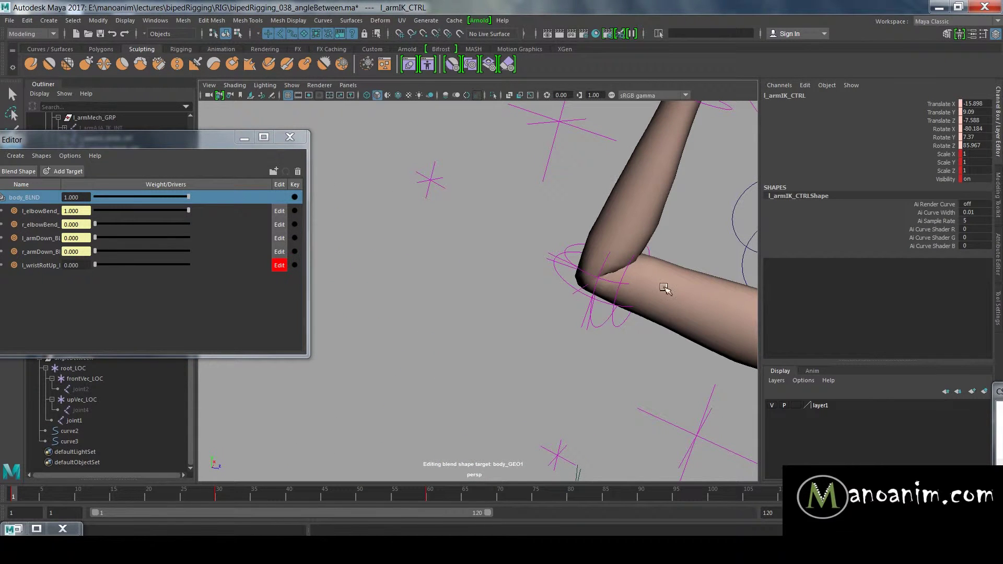
pyautogui.keyDown('alt'); pyautogui.moveTo(672, 175); pyautogui.dragTo(586, 280, button='middle'); pyautogui.keyUp('alt')
pyautogui.keyDown('alt'); pyautogui.moveTo(570, 287); pyautogui.dragTo(637, 266); pyautogui.keyUp('alt')
pyautogui.keyDown('alt'); pyautogui.moveTo(643, 265); pyautogui.dragTo(591, 312, button='middle'); pyautogui.keyUp('alt')
# Rotate the left arm IK control further to bend the hand at the wrist while the elbow stays folded.
pyautogui.press('e')
pyautogui.moveTo(593, 312); pyautogui.dragTo(538, 263)
pyautogui.press('w')
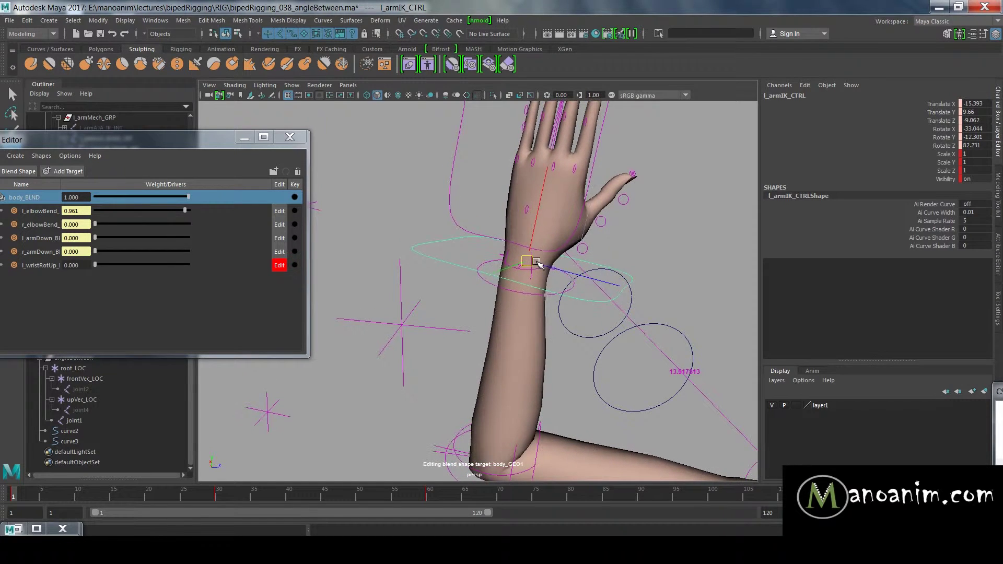
pyautogui.press('e')
pyautogui.moveTo(522, 224); pyautogui.dragTo(876, 164)
pyautogui.moveTo(514, 192)
pyautogui.mouseDown()
pyautogui.moveTo(527, 190)
pyautogui.moveTo(496, 237)
pyautogui.moveTo(509, 207)
pyautogui.mouseUp()
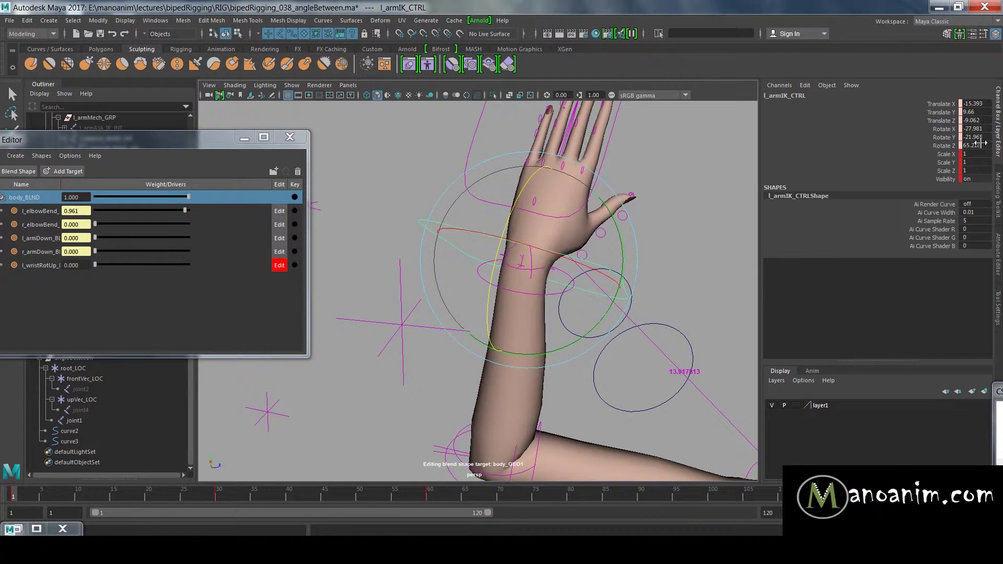
# Reset all translate and rotate values of the left arm IK control to 0.
pyautogui.moveTo(976, 100); pyautogui.dragTo(976, 143)
pyautogui.write('0')
pyautogui.press('Return')
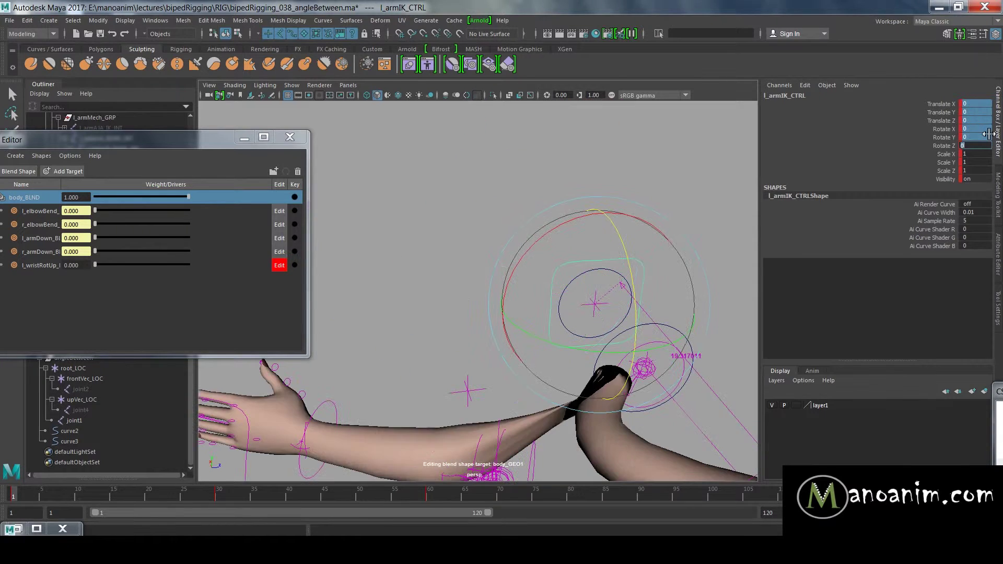
pyautogui.keyDown('alt'); pyautogui.moveTo(593, 239); pyautogui.dragTo(627, 313); pyautogui.keyUp('alt')
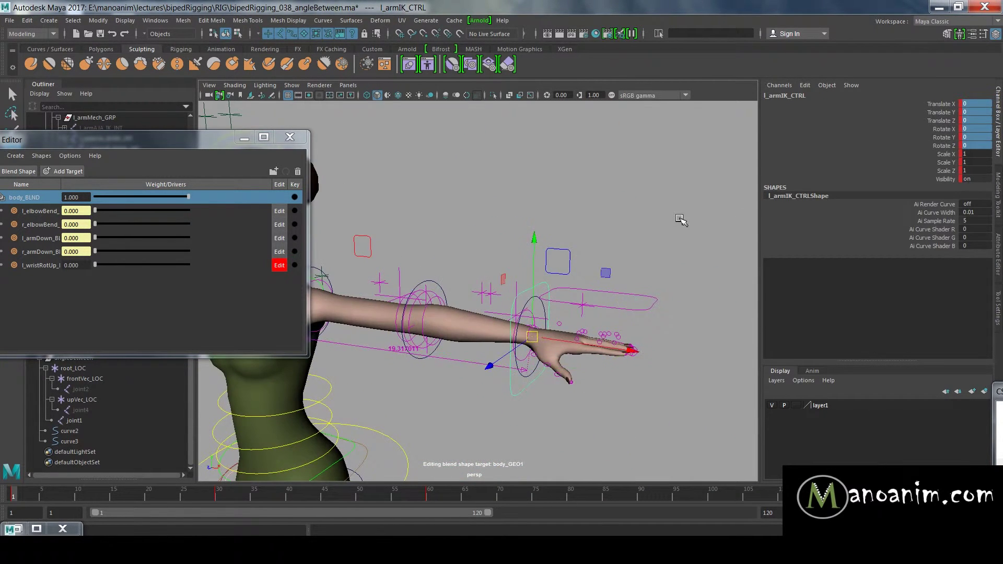
# Clear the selection and test the l_wristRotUp target weight on the straight wrist.
pyautogui.click(679, 218)
pyautogui.keyDown('alt'); pyautogui.moveTo(519, 328); pyautogui.dragTo(597, 356, button='right'); pyautogui.keyUp('alt')
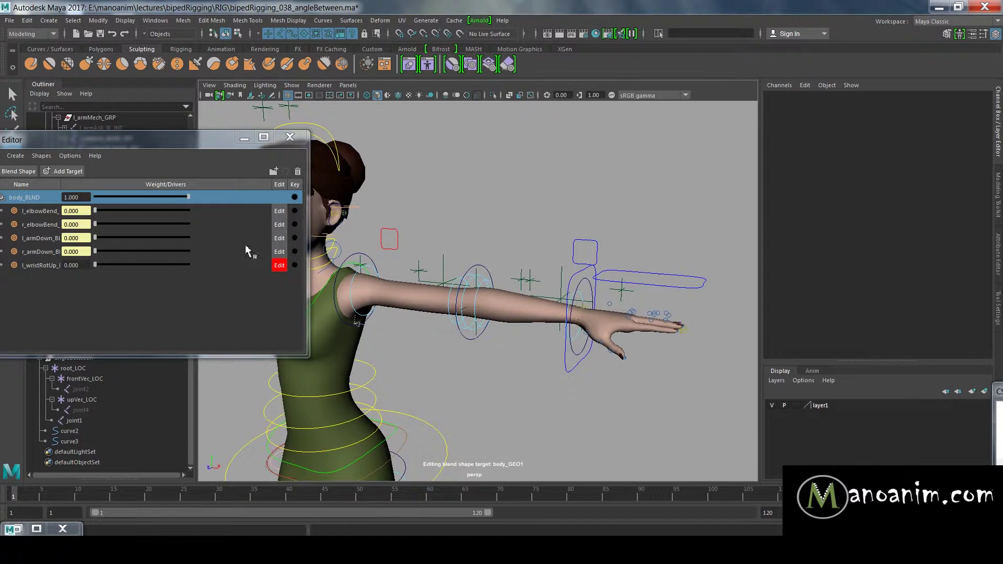
pyautogui.moveTo(95, 265); pyautogui.dragTo(117, 266)
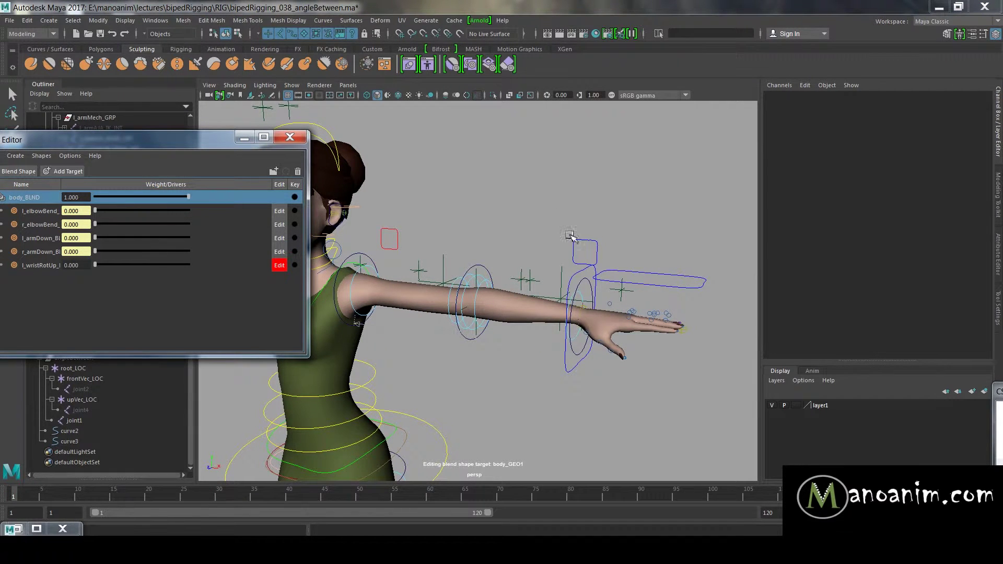
# Turn on the joint X-ray display and select curve3 on the floor near the character's feet.
pyautogui.keyDown('alt'); pyautogui.moveTo(590, 378); pyautogui.dragTo(559, 363, button='right'); pyautogui.keyUp('alt')
pyautogui.keyDown('alt'); pyautogui.moveTo(560, 362); pyautogui.dragTo(562, 383); pyautogui.keyUp('alt')
pyautogui.keyDown('alt'); pyautogui.moveTo(562, 383); pyautogui.dragTo(568, 343, button='middle'); pyautogui.keyUp('alt')
pyautogui.keyDown('alt'); pyautogui.moveTo(568, 343); pyautogui.dragTo(551, 363, button='right'); pyautogui.keyUp('alt')
pyautogui.keyDown('alt'); pyautogui.moveTo(551, 363); pyautogui.dragTo(548, 312, button='middle'); pyautogui.keyUp('alt')
pyautogui.keyDown('alt'); pyautogui.moveTo(549, 312); pyautogui.dragTo(568, 142, button='right'); pyautogui.keyUp('alt')
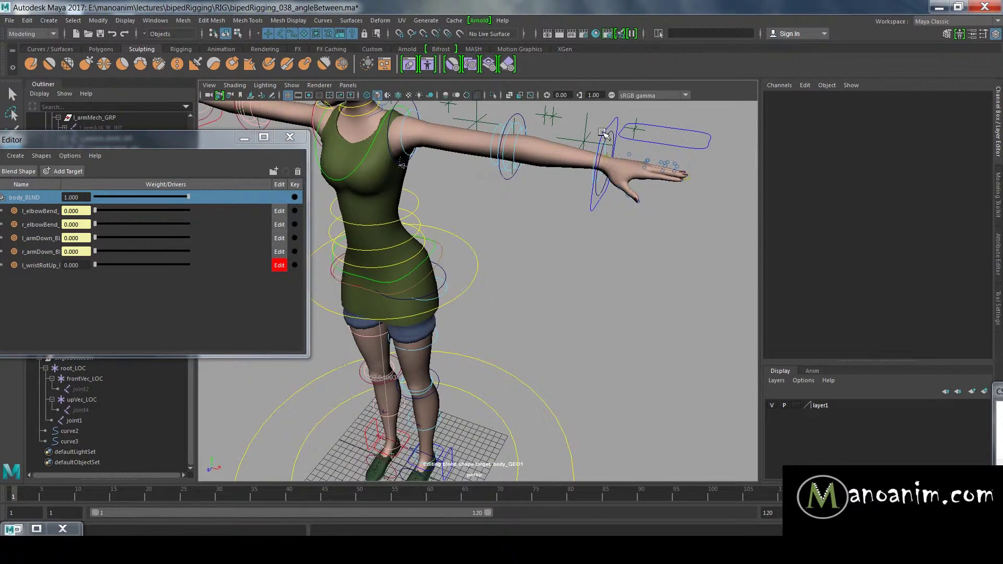
pyautogui.click(530, 95)
pyautogui.keyDown('alt'); pyautogui.moveTo(673, 330); pyautogui.dragTo(644, 215, button='middle'); pyautogui.keyUp('alt')
pyautogui.keyDown('alt'); pyautogui.moveTo(645, 214); pyautogui.dragTo(589, 346); pyautogui.keyUp('alt')
pyautogui.click(502, 376)
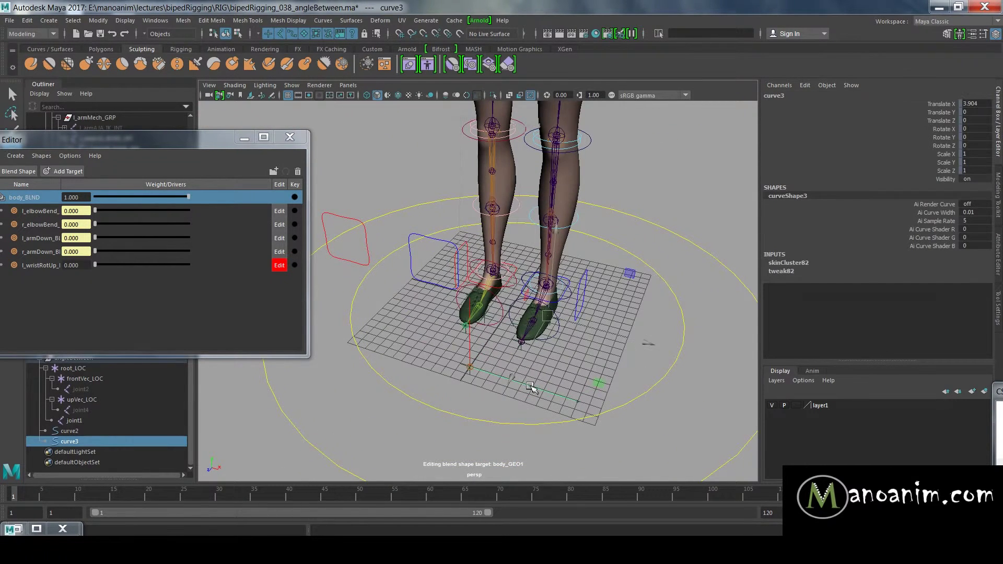
# Move the Shape Editor clear of the Outliner and isolate the angleBetween group in the viewport.
pyautogui.moveTo(178, 141); pyautogui.dragTo(232, 89)
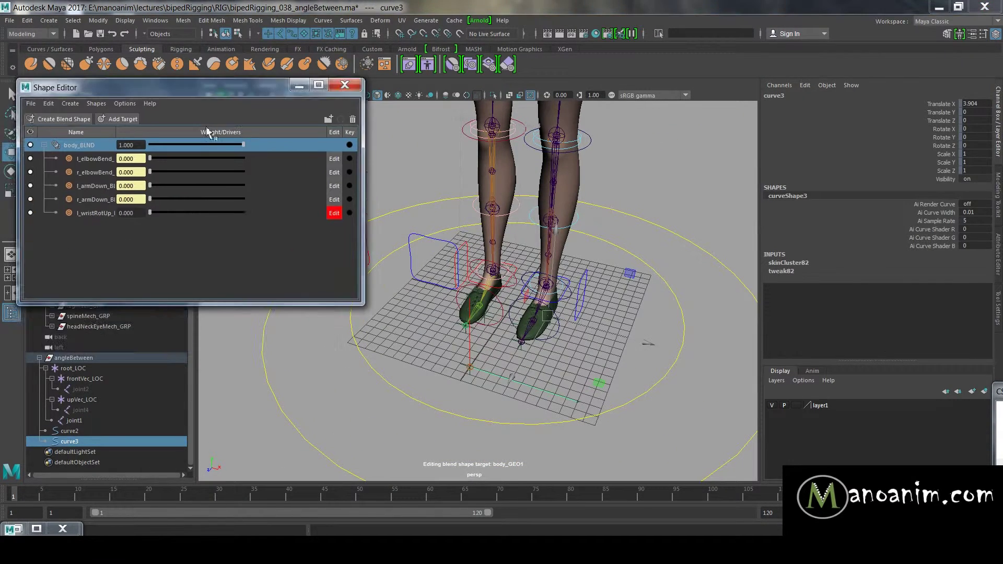
pyautogui.click(73, 357)
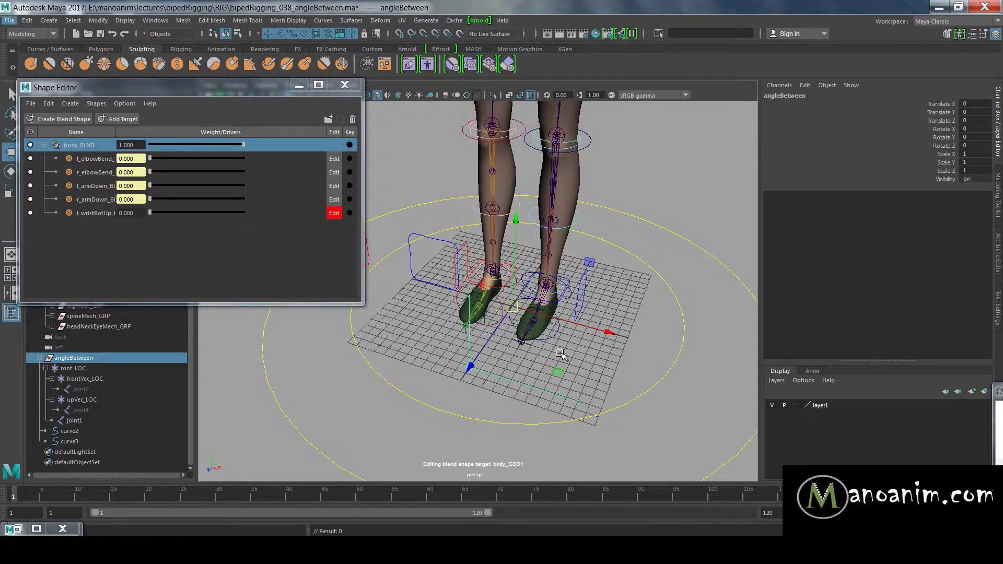
pyautogui.keyDown('alt'); pyautogui.moveTo(610, 344); pyautogui.dragTo(582, 327); pyautogui.keyUp('alt')
pyautogui.click(588, 334)
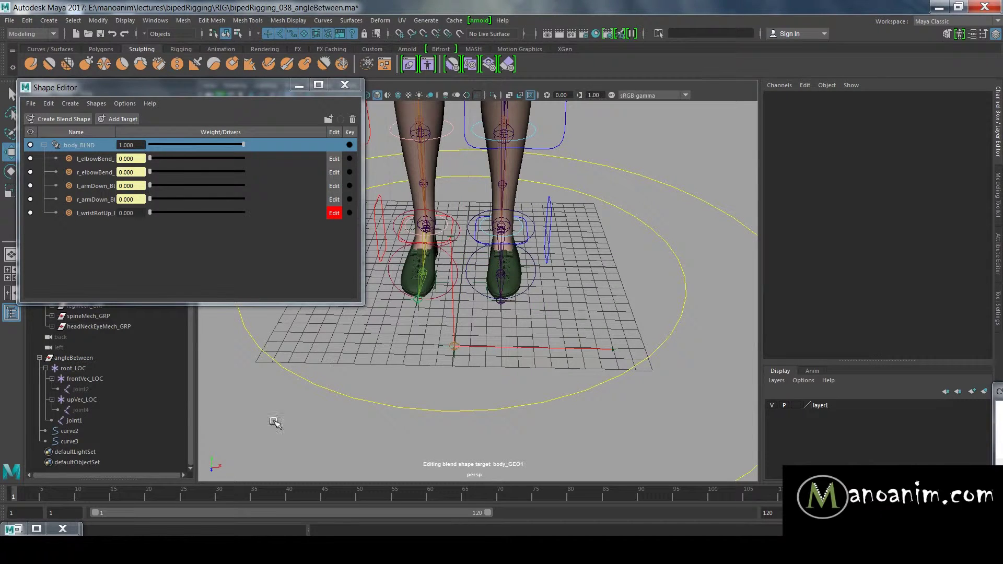
pyautogui.click(83, 358)
pyautogui.hotkey('ctrl', '1')
# Select root_LOC at the shared origin of the two vector curves.
pyautogui.click(553, 260)
pyautogui.keyDown('alt'); pyautogui.moveTo(553, 259); pyautogui.dragTo(423, 291); pyautogui.keyUp('alt')
pyautogui.click(478, 352)
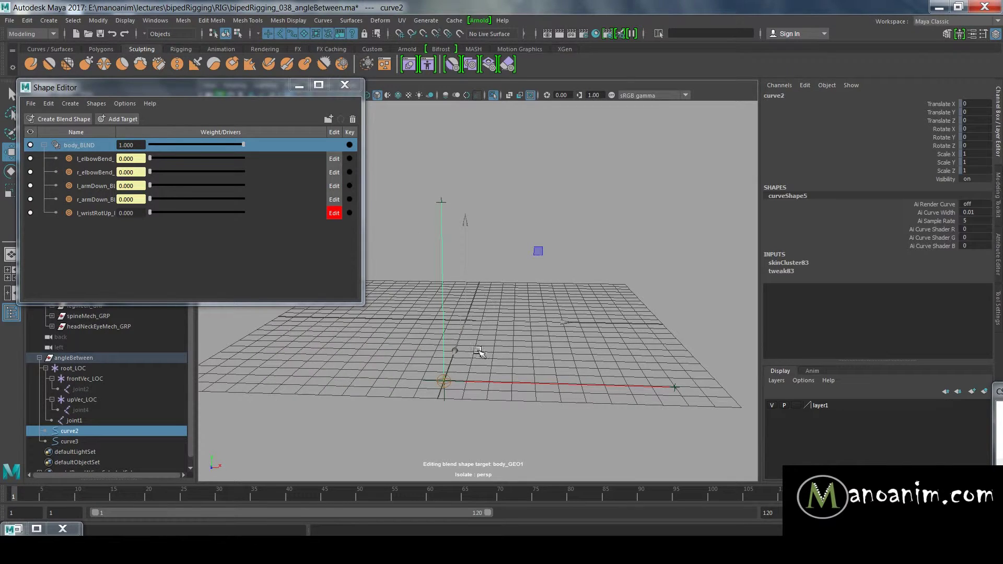
pyautogui.click(454, 383)
pyautogui.click(474, 399)
pyautogui.moveTo(433, 403); pyautogui.dragTo(465, 400)
pyautogui.keyDown('alt'); pyautogui.moveTo(529, 402); pyautogui.dragTo(503, 405); pyautogui.keyUp('alt')
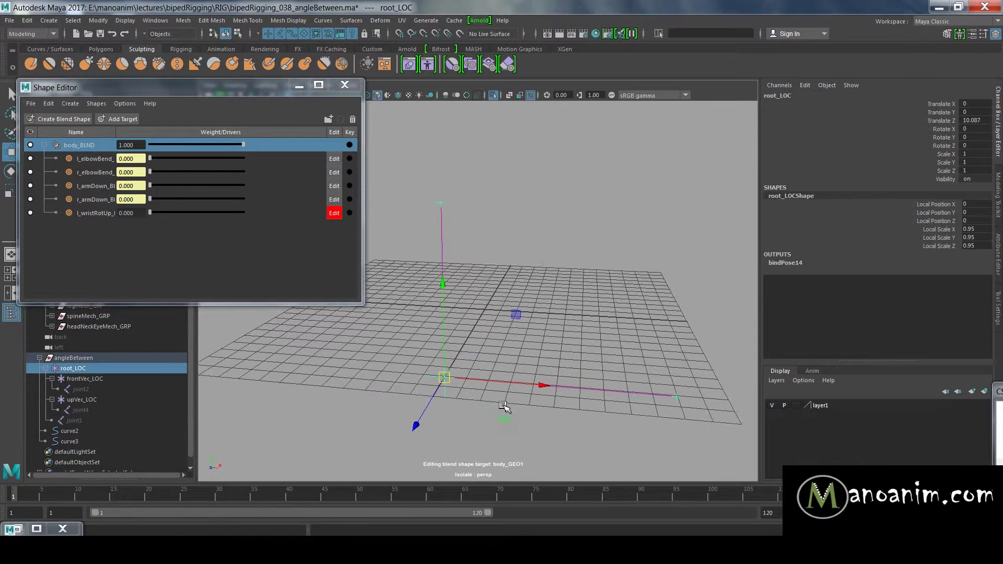
# Move and rotate root_LOC freely to test how the two vector curves follow it.
pyautogui.moveTo(444, 381); pyautogui.dragTo(532, 240)
pyautogui.press('e')
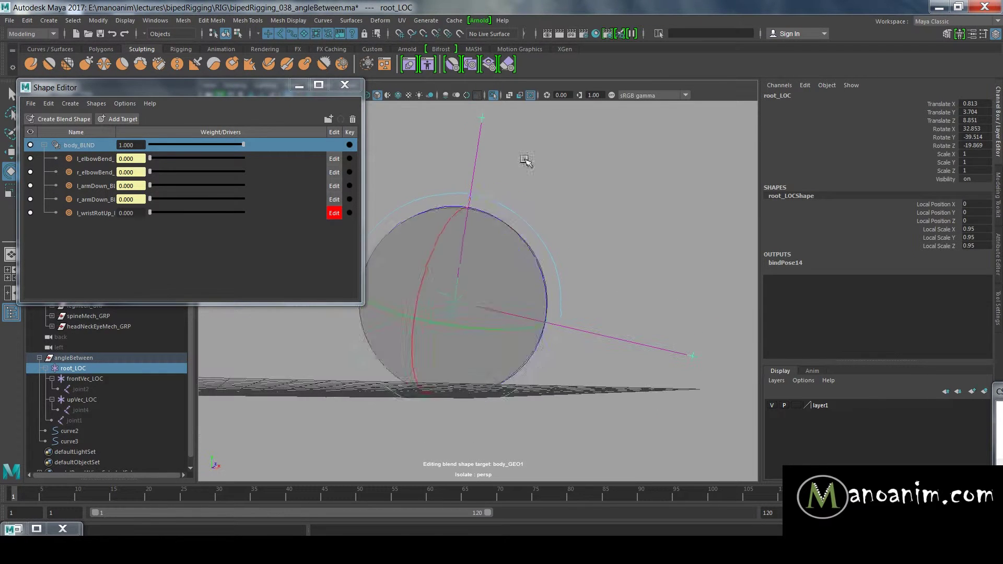
pyautogui.press('w')
pyautogui.click(647, 212)
# Undo the test transformations of root_LOC.
pyautogui.hotkey('ctrl', 'z')
pyautogui.hotkey('ctrl', 'z')
pyautogui.hotkey('ctrl', 'z')
pyautogui.keyDown('alt'); pyautogui.moveTo(631, 218); pyautogui.dragTo(532, 296); pyautogui.keyUp('alt')
pyautogui.hotkey('ctrl', 'z')
pyautogui.hotkey('ctrl', 'z')
pyautogui.hotkey('ctrl', 'z')
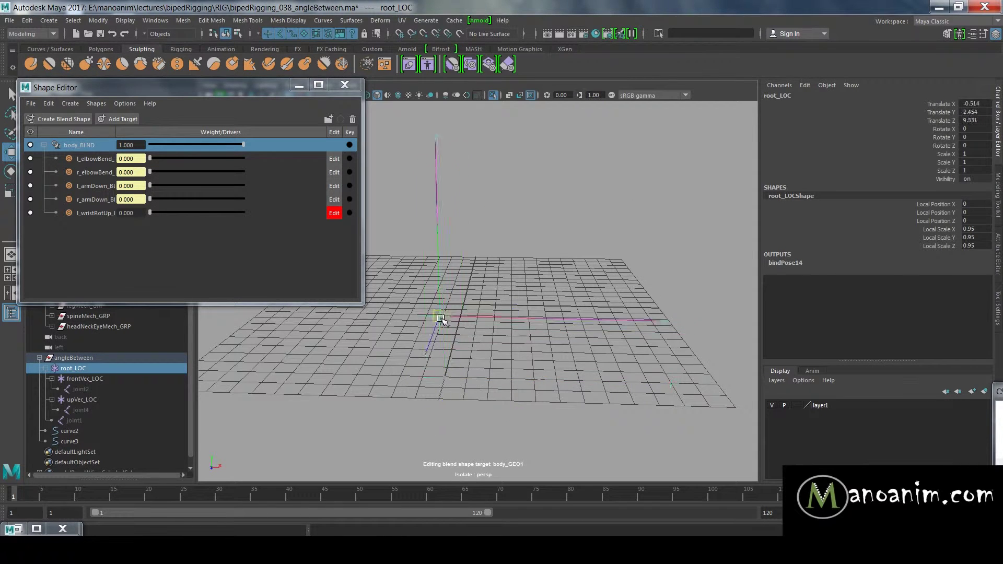
# Select upVec_LOC and move it away from its upright position to test the up vector curve.
pyautogui.click(465, 273)
pyautogui.click(443, 292)
pyautogui.click(554, 380)
pyautogui.click(482, 367)
pyautogui.click(440, 202)
pyautogui.moveTo(441, 205); pyautogui.dragTo(457, 303)
pyautogui.moveTo(430, 340); pyautogui.dragTo(282, 378)
pyautogui.keyDown('alt'); pyautogui.moveTo(387, 382); pyautogui.dragTo(492, 333, button='middle'); pyautogui.keyUp('alt')
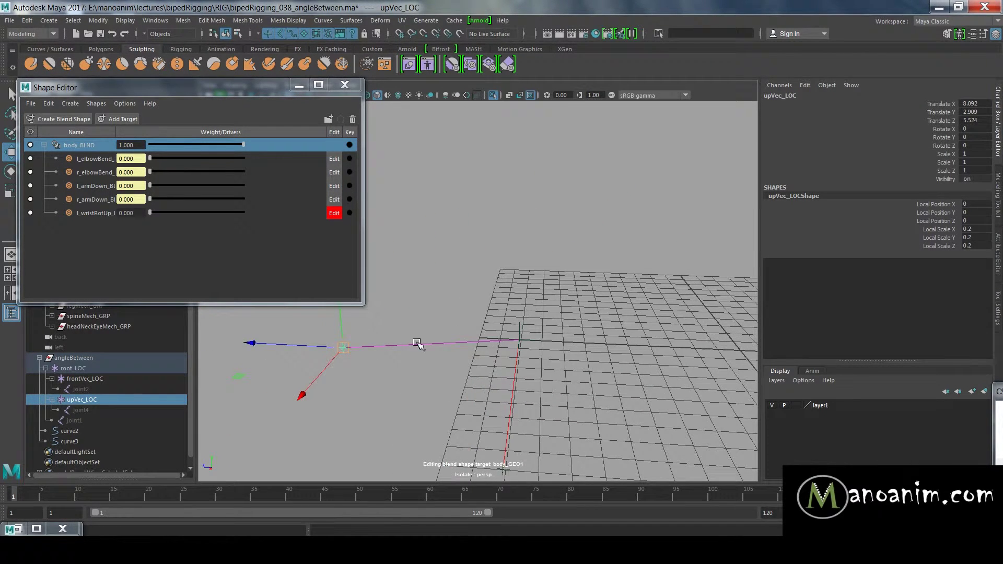
# Move upVec_LOC around root_LOC, below and above the grid, to vary the angle between the two vectors.
pyautogui.moveTo(341, 349); pyautogui.dragTo(314, 530)
pyautogui.keyDown('alt'); pyautogui.moveTo(643, 399); pyautogui.dragTo(660, 228); pyautogui.keyUp('alt')
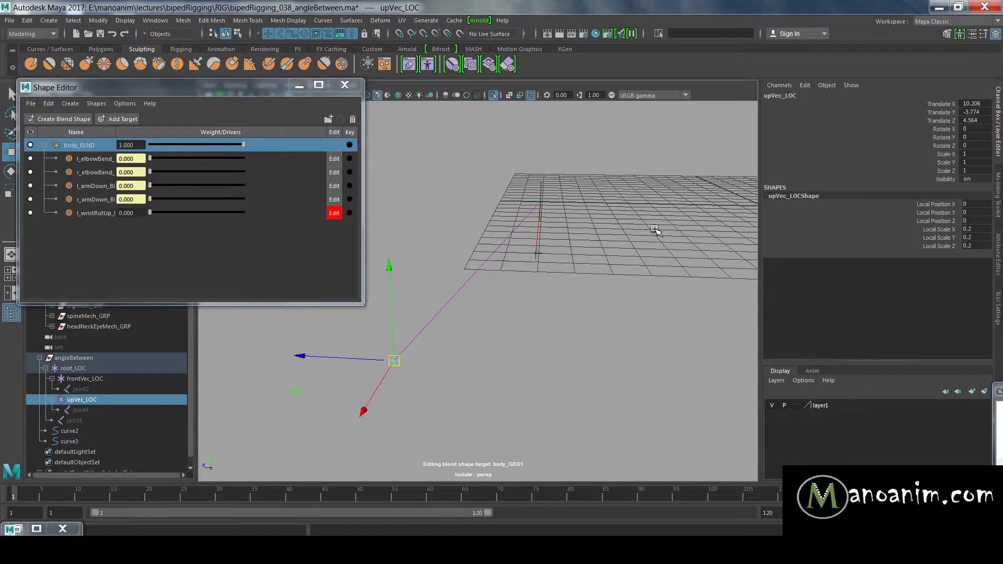
pyautogui.moveTo(406, 361); pyautogui.dragTo(589, 320)
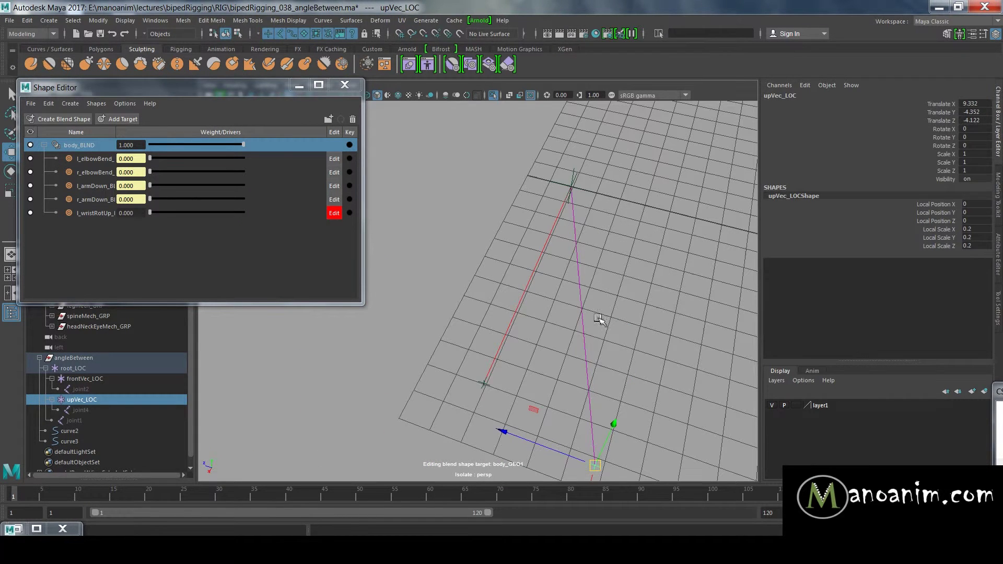
pyautogui.keyDown('alt'); pyautogui.moveTo(617, 224); pyautogui.dragTo(567, 204); pyautogui.keyUp('alt')
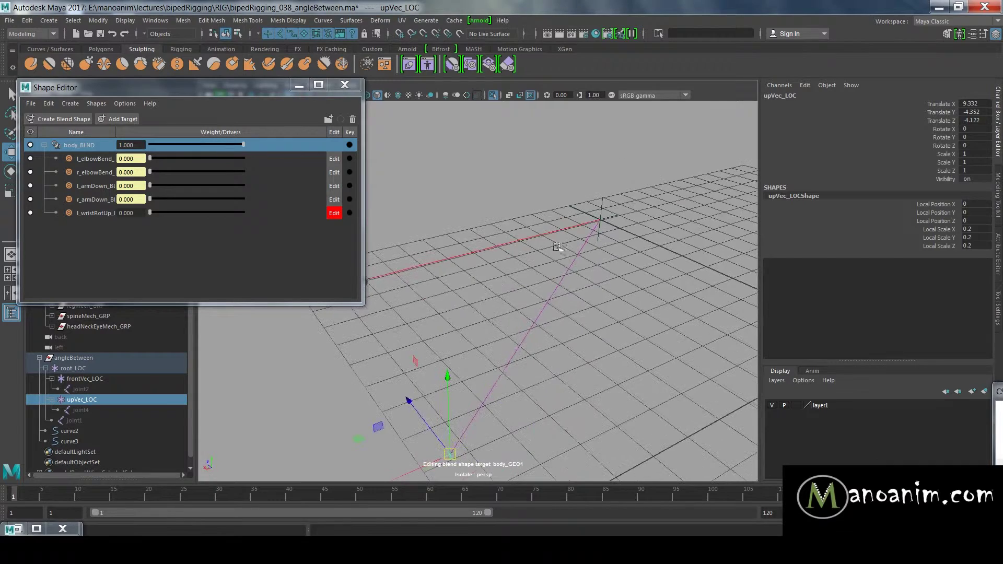
pyautogui.moveTo(461, 463); pyautogui.dragTo(489, 138)
pyautogui.keyDown('alt'); pyautogui.moveTo(590, 237); pyautogui.dragTo(523, 227, button='right'); pyautogui.keyUp('alt')
pyautogui.moveTo(487, 186); pyautogui.dragTo(631, 288)
pyautogui.moveTo(614, 245); pyautogui.dragTo(569, 193)
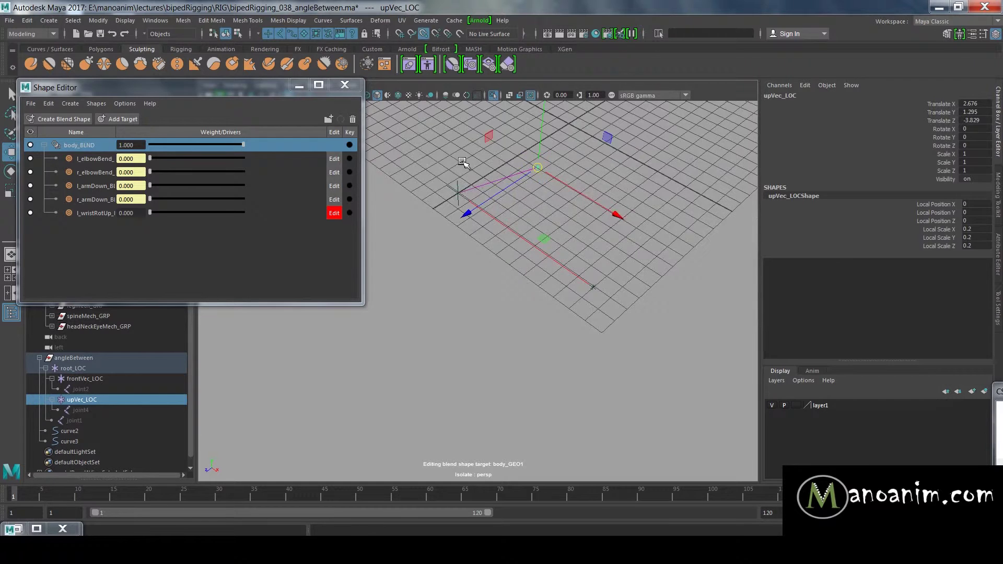
# Snap upVec_LOC onto root_LOC and raise it straight up to about 7.14 in Translate Y.
pyautogui.press('v')
pyautogui.middleClick(458, 191)
pyautogui.moveTo(463, 158); pyautogui.dragTo(457, 105)
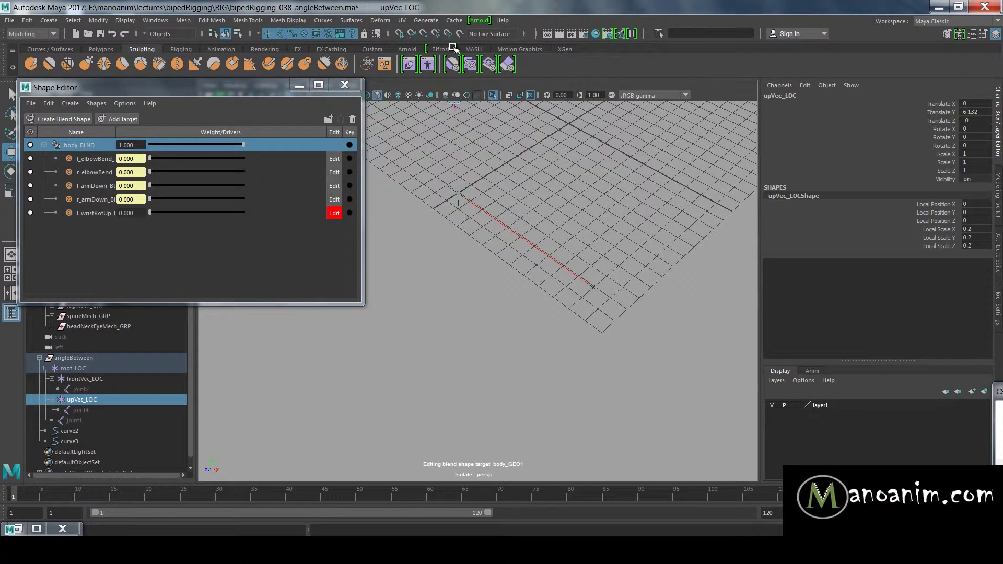
pyautogui.scroll(-2, 544, 261)
pyautogui.keyDown('alt'); pyautogui.moveTo(539, 238); pyautogui.dragTo(591, 204); pyautogui.keyUp('alt')
pyautogui.keyDown('alt'); pyautogui.moveTo(591, 204); pyautogui.dragTo(638, 349, button='middle'); pyautogui.keyUp('alt')
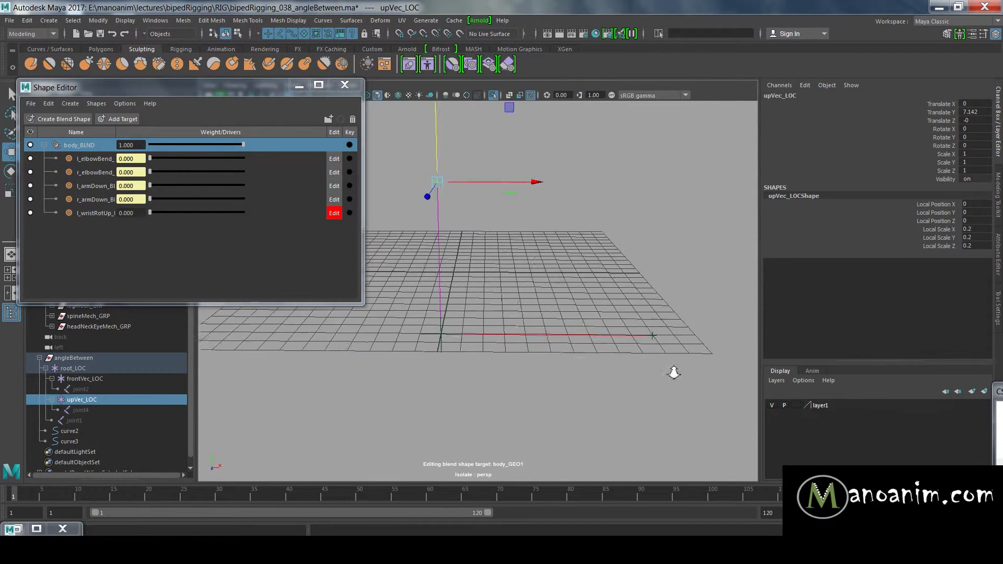
# Try moving upVec_LOC once more, undo that move and clear the selection.
pyautogui.scroll(3, 637, 350)
pyautogui.keyDown('alt'); pyautogui.moveTo(533, 298); pyautogui.dragTo(509, 295); pyautogui.keyUp('alt')
pyautogui.moveTo(439, 178); pyautogui.dragTo(452, 253)
pyautogui.hotkey('ctrl', 'z')
pyautogui.click(511, 245)
pyautogui.keyDown('alt'); pyautogui.moveTo(512, 245); pyautogui.dragTo(523, 271); pyautogui.keyUp('alt')
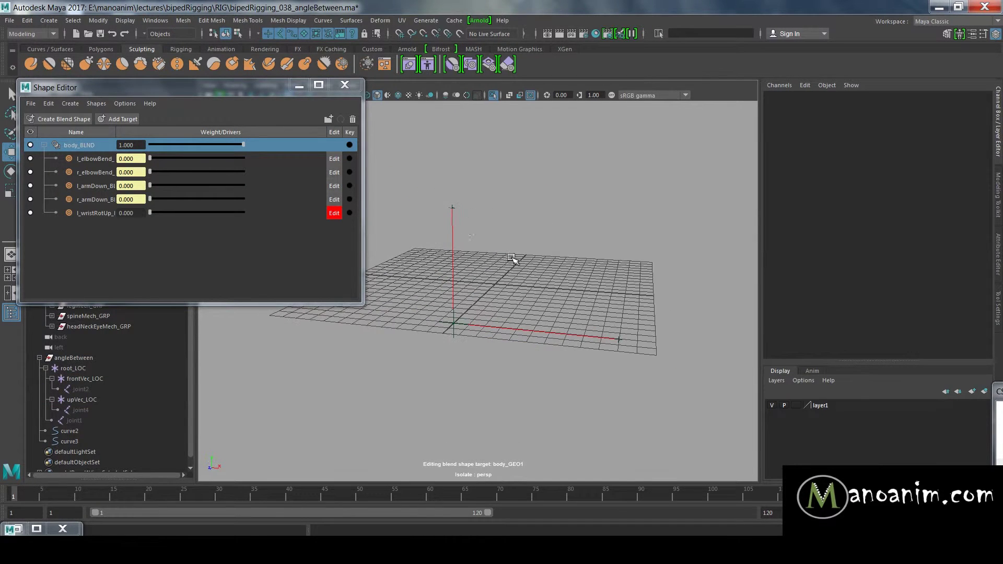
# Try lowering upVec_LOC toward root_LOC, undo that move, and raise the locator to about 8.11 in Translate Y.
pyautogui.click(456, 205)
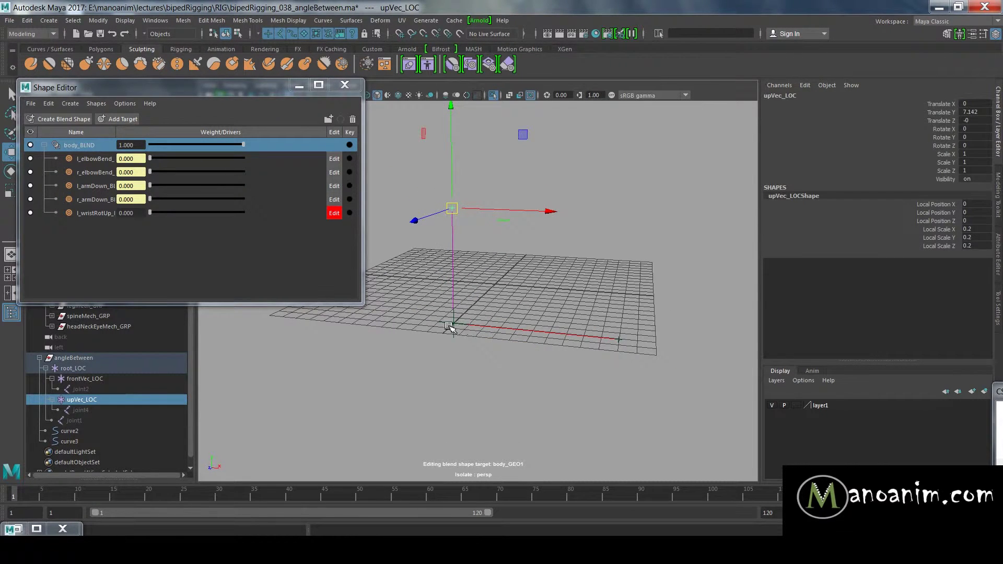
pyautogui.moveTo(456, 221); pyautogui.dragTo(454, 293)
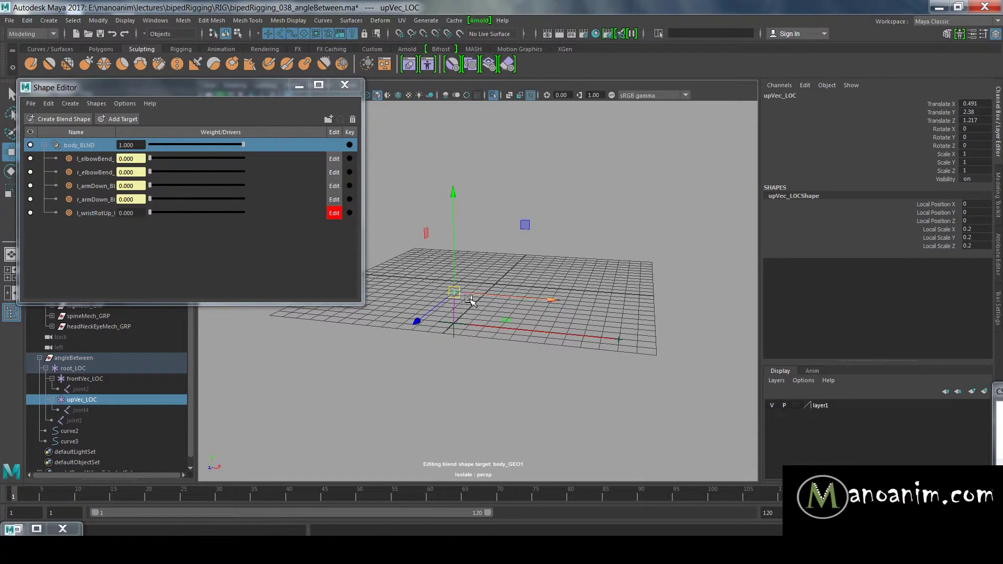
pyautogui.hotkey('ctrl', 'z')
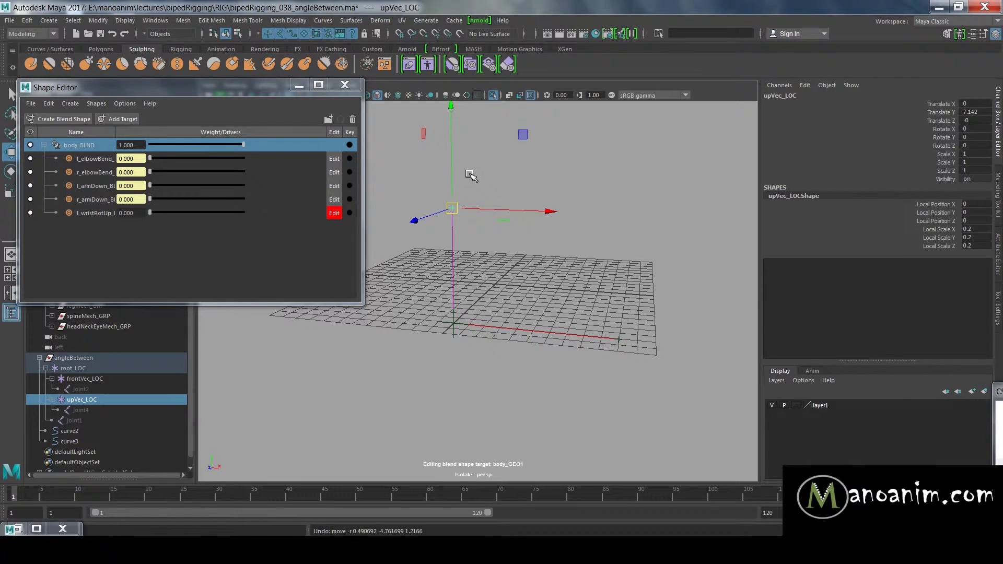
pyautogui.click(536, 234)
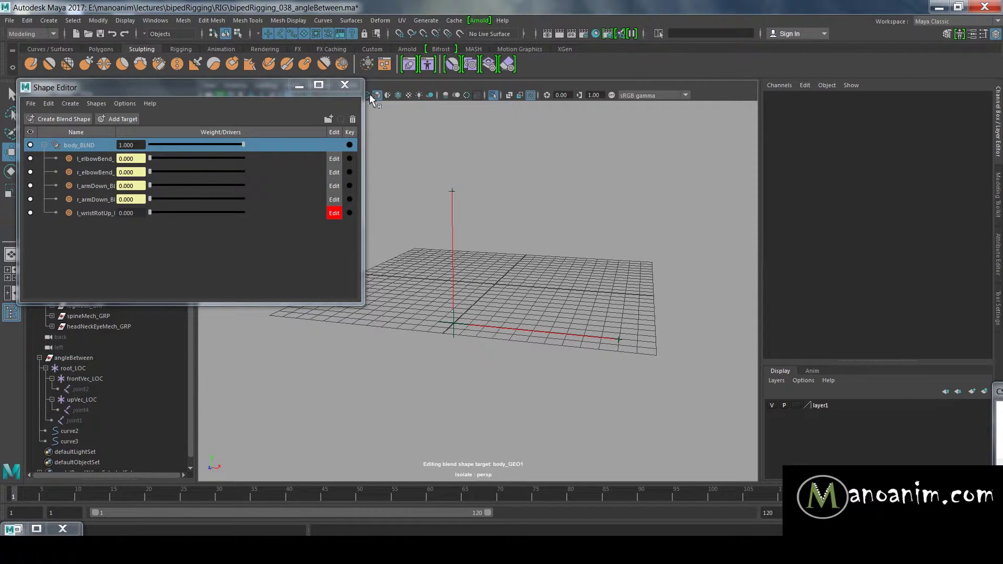
# Minimize the Shape Editor, select frontVec_LOC and upVec_LOC, and open the Node Editor.
pyautogui.click(300, 85)
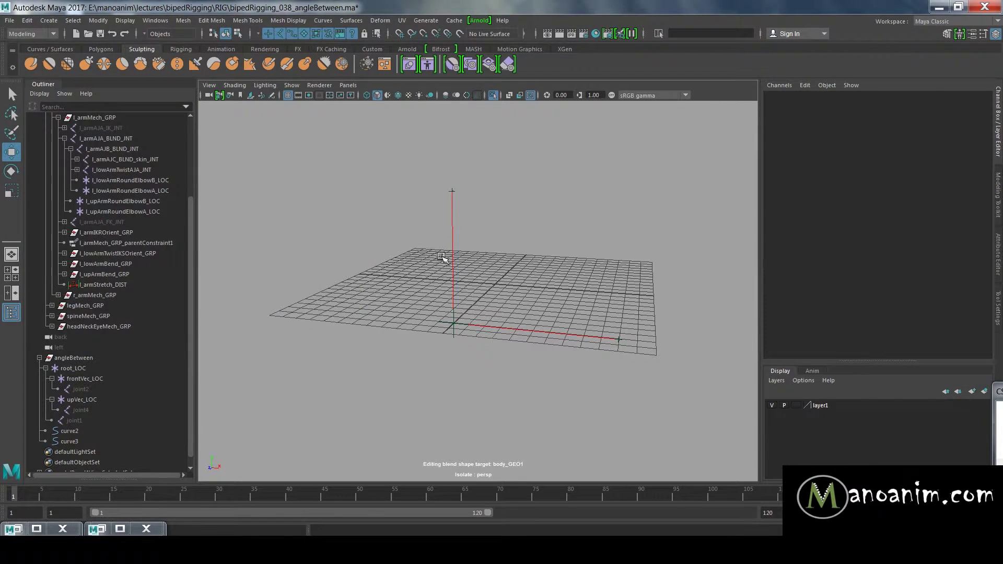
pyautogui.keyDown('alt'); pyautogui.moveTo(547, 236); pyautogui.dragTo(554, 295); pyautogui.keyUp('alt')
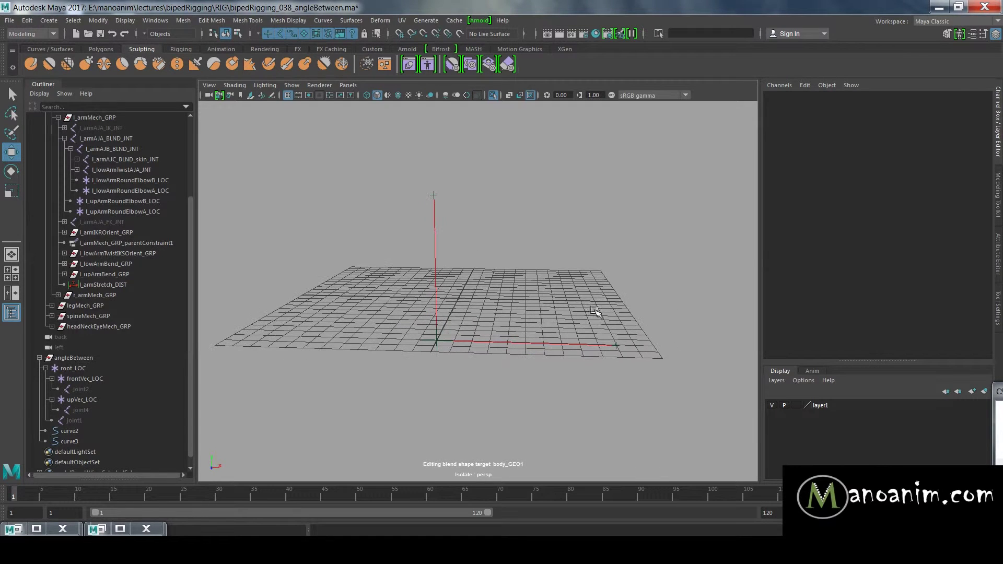
pyautogui.click(622, 346)
pyautogui.keyDown('shift'); pyautogui.click(434, 196); pyautogui.keyUp('shift')
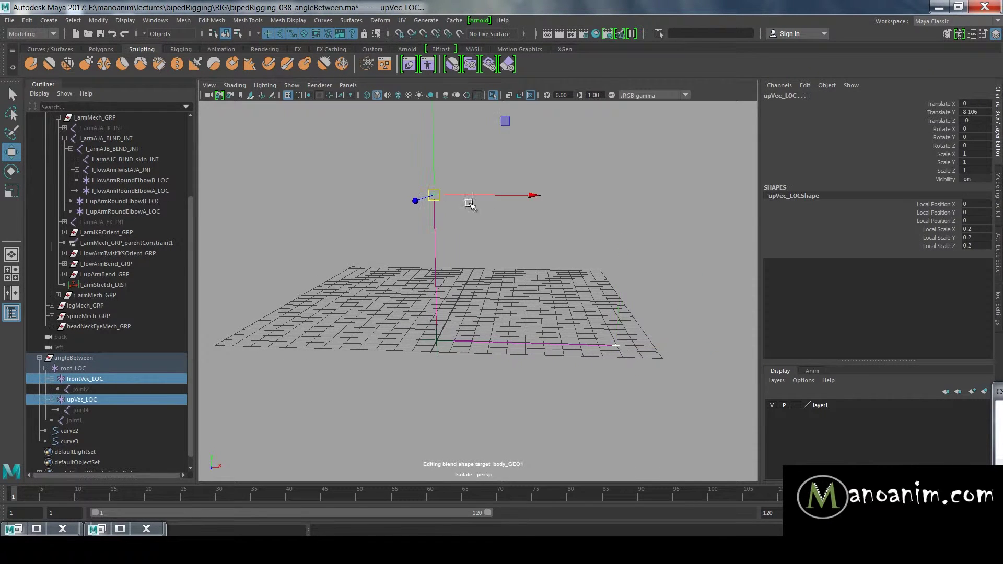
pyautogui.press('space')
pyautogui.click(539, 179)
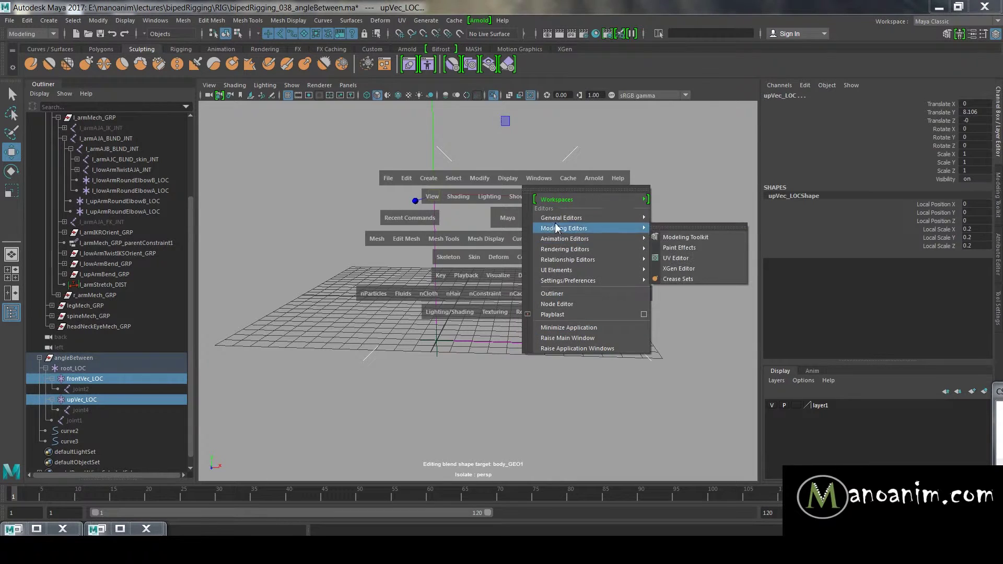
pyautogui.click(563, 307)
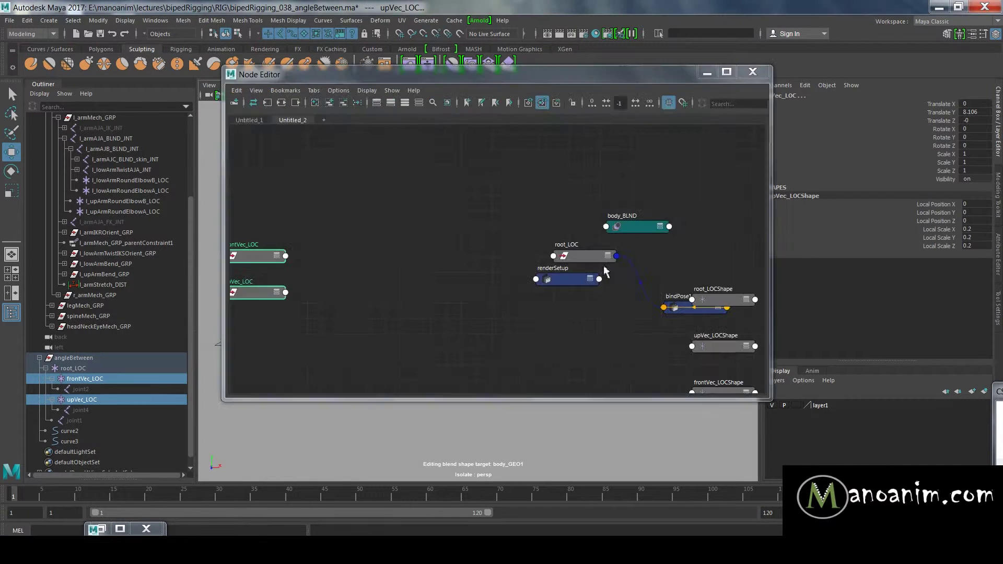
# Clear the node graph, load the selected frontVec_LOC and upVec_LOC, and remove their two shape nodes from the graph.
pyautogui.click(315, 102)
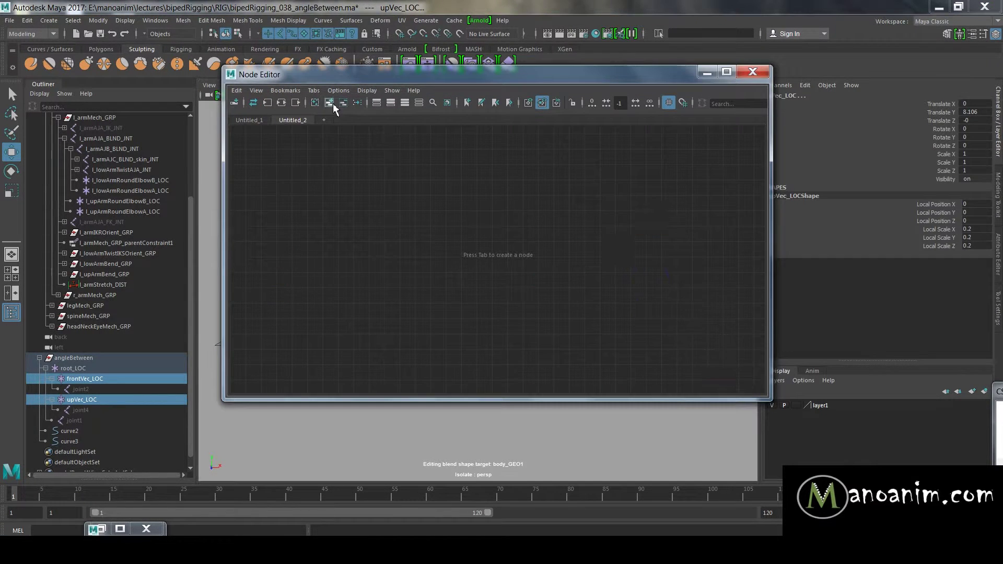
pyautogui.click(330, 103)
pyautogui.moveTo(512, 234); pyautogui.dragTo(628, 180)
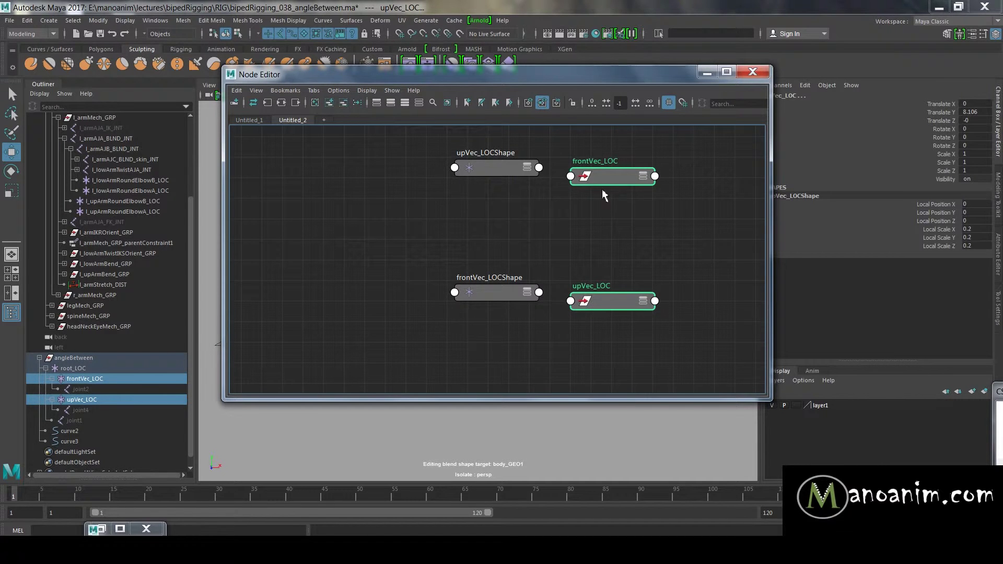
pyautogui.moveTo(492, 228); pyautogui.dragTo(475, 361)
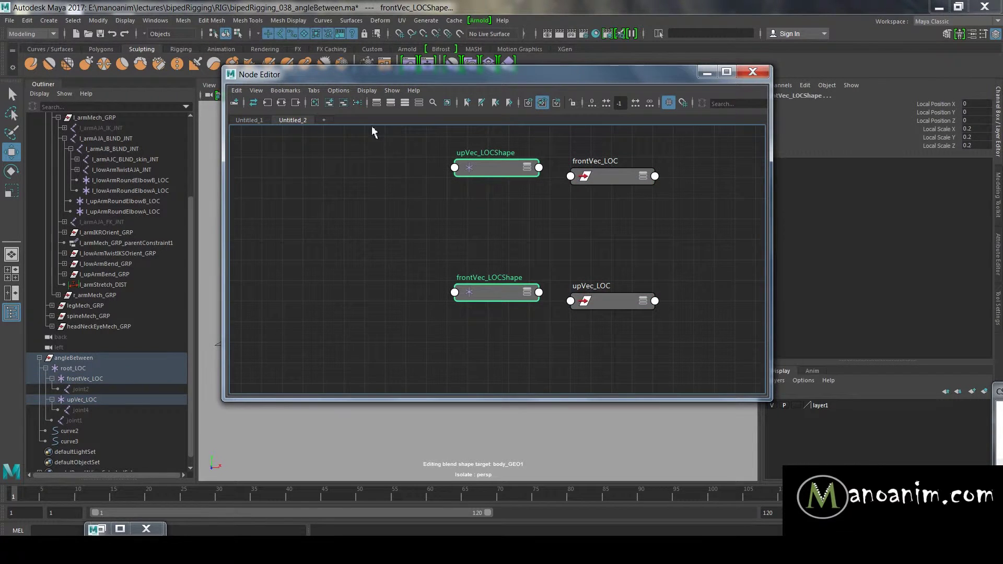
pyautogui.click(349, 108)
# Arrange the frontVec_LOC node above the upVec_LOC node and move the Node Editor aside to uncover the locators in the viewport.
pyautogui.moveTo(392, 157); pyautogui.dragTo(600, 391)
pyautogui.moveTo(651, 172); pyautogui.dragTo(395, 194)
pyautogui.click(601, 193)
pyautogui.click(525, 176)
pyautogui.keyDown('shift'); pyautogui.click(407, 306); pyautogui.keyUp('shift')
pyautogui.moveTo(426, 74); pyautogui.dragTo(805, 132)
pyautogui.keyDown('alt'); pyautogui.moveTo(460, 197); pyautogui.dragTo(395, 220); pyautogui.keyUp('alt')
pyautogui.click(816, 239)
pyautogui.moveTo(828, 130); pyautogui.dragTo(742, 119)
pyautogui.moveTo(725, 211); pyautogui.dragTo(708, 400)
pyautogui.click(833, 276)
pyautogui.moveTo(715, 238)
pyautogui.mouseDown()
pyautogui.moveTo(701, 410)
pyautogui.moveTo(713, 244)
pyautogui.mouseUp()
pyautogui.click(827, 297)
# Create an angleBetween node and place it beside the two locator nodes, midway between them.
pyautogui.press('Tab')
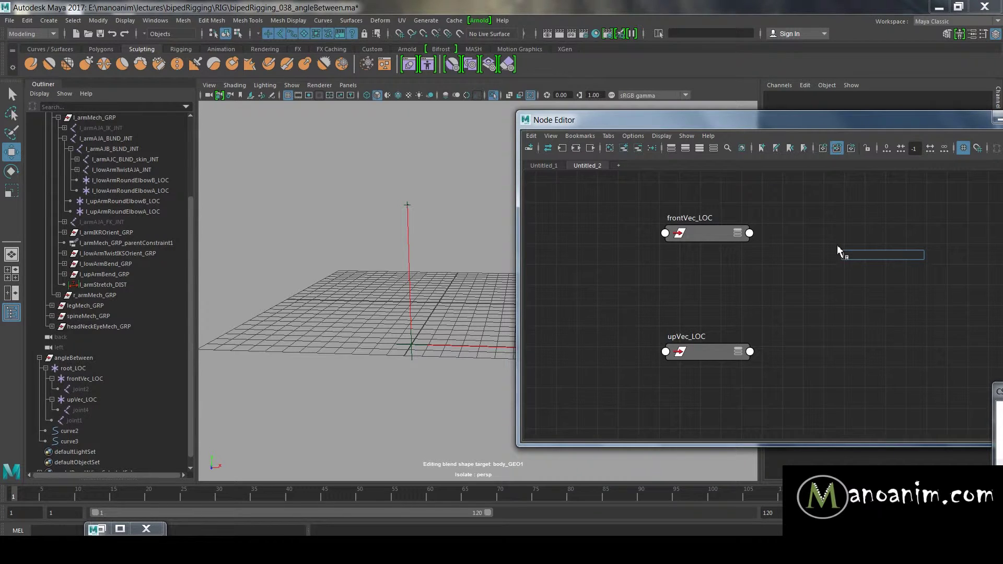
pyautogui.write('angle')
pyautogui.press('Down')
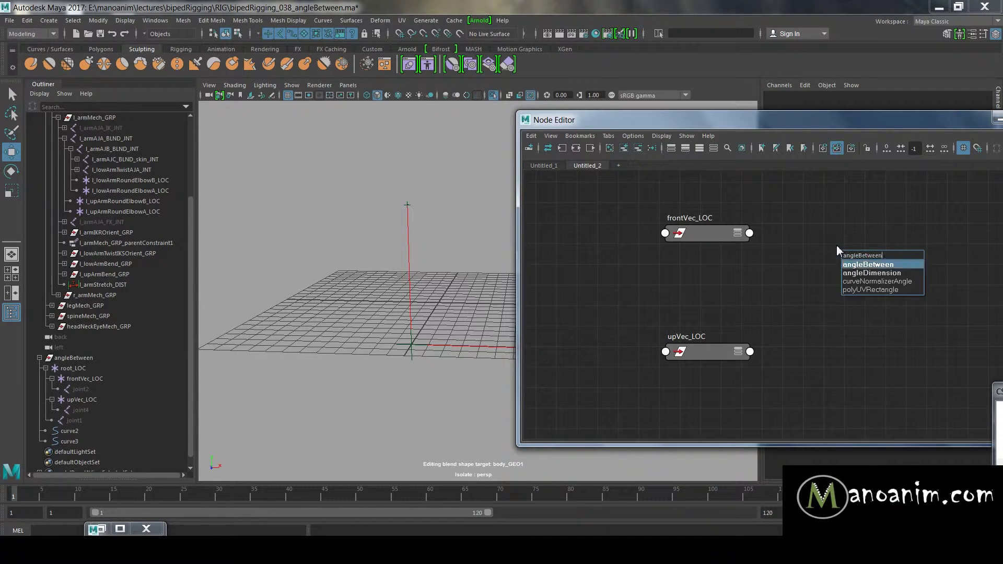
pyautogui.press('Return')
pyautogui.moveTo(876, 258); pyautogui.dragTo(858, 293)
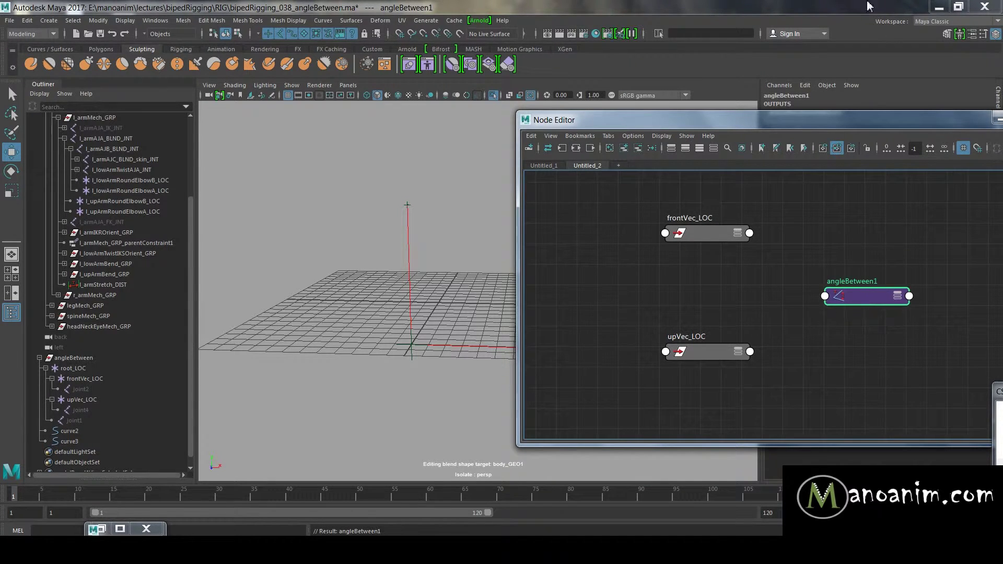
# Limit the Connection Editor's source attributes to keyable ones and connect frontVec_LOC's translate to angleBetween1's vector1.
pyautogui.click(711, 234)
pyautogui.moveTo(720, 239); pyautogui.dragTo(841, 295, button='middle')
pyautogui.moveTo(396, 445); pyautogui.dragTo(242, 205)
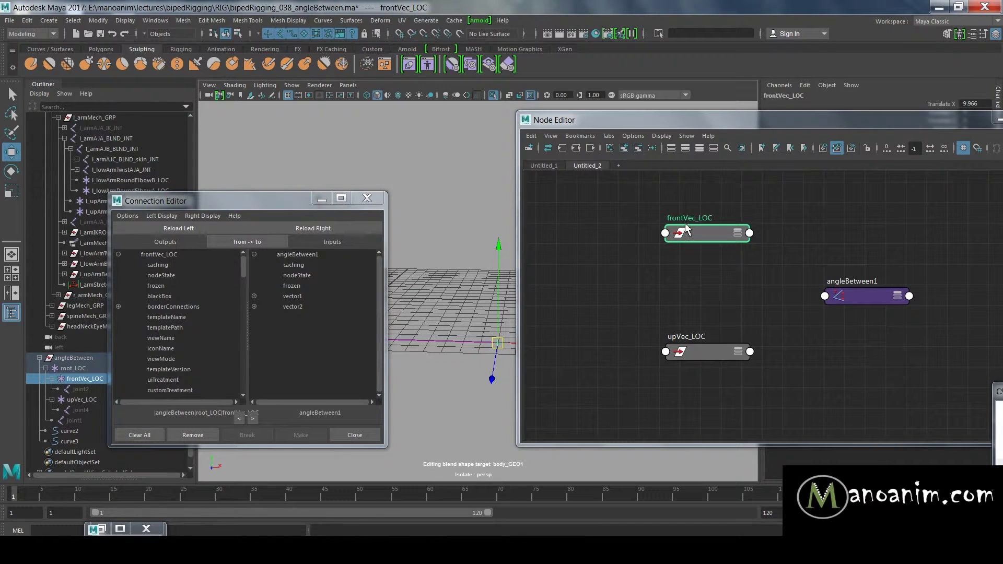
pyautogui.moveTo(497, 342); pyautogui.dragTo(492, 286)
pyautogui.hotkey('ctrl', 'z')
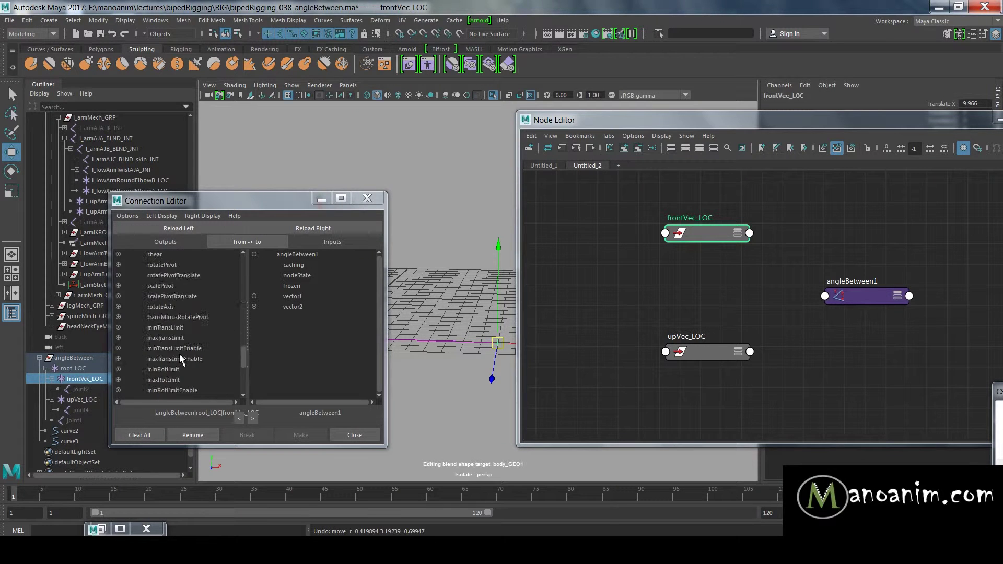
pyautogui.click(161, 215)
pyautogui.click(168, 280)
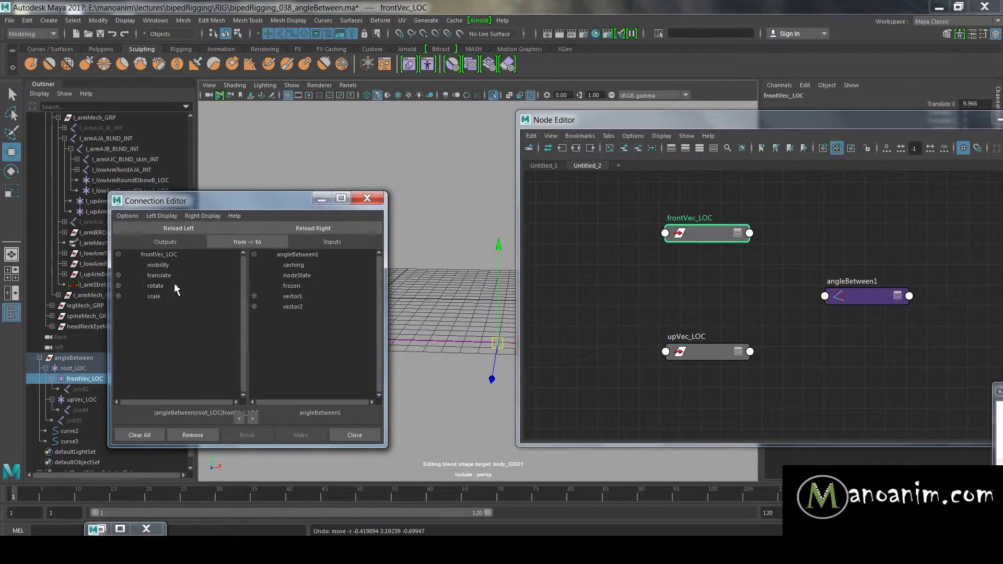
pyautogui.click(180, 276)
pyautogui.click(294, 296)
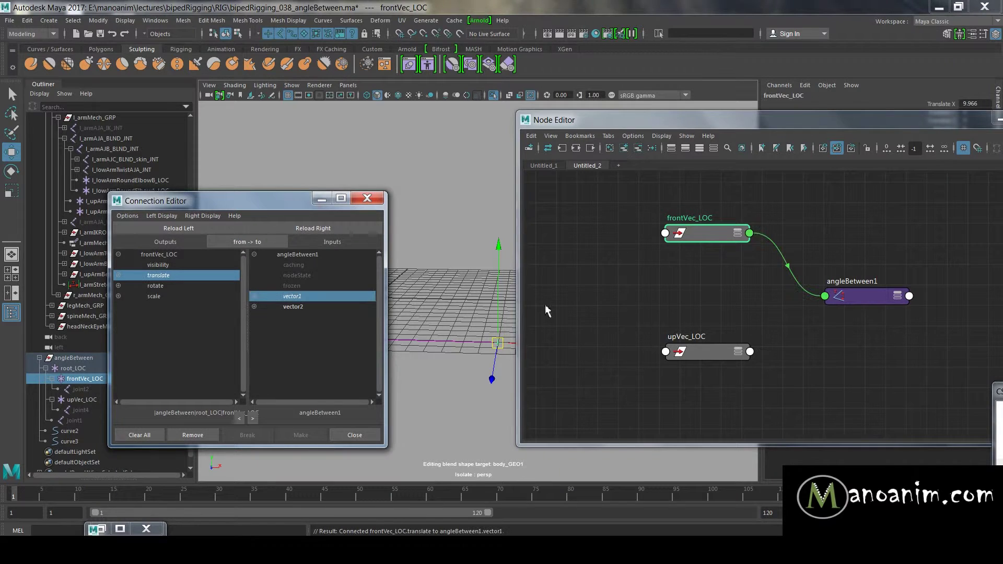
# Connect upVec_LOC's translate to angleBetween1's vector2 and move the Connection Editor clear of the locators.
pyautogui.click(706, 363)
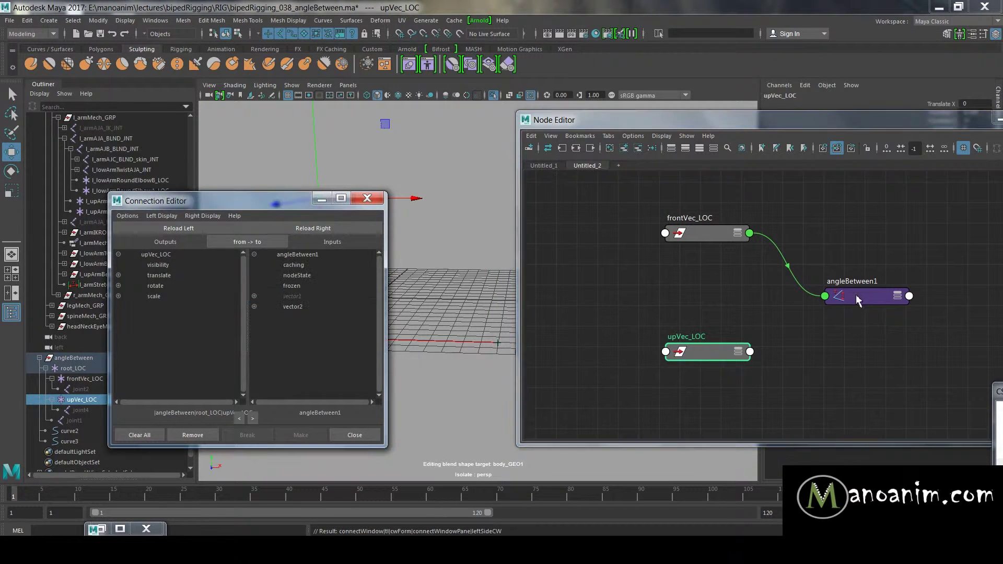
pyautogui.click(161, 276)
pyautogui.click(292, 307)
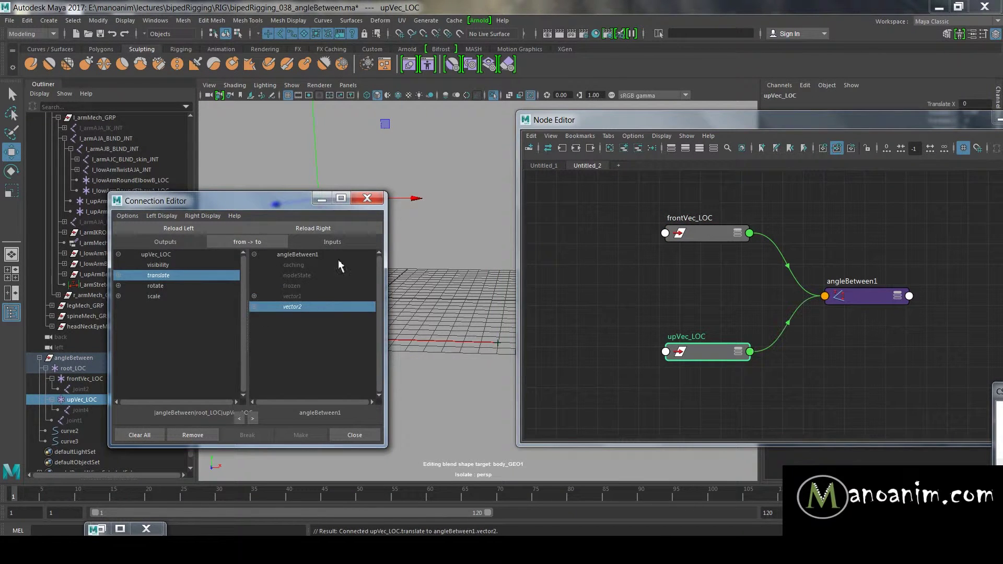
pyautogui.moveTo(271, 203); pyautogui.dragTo(251, 373)
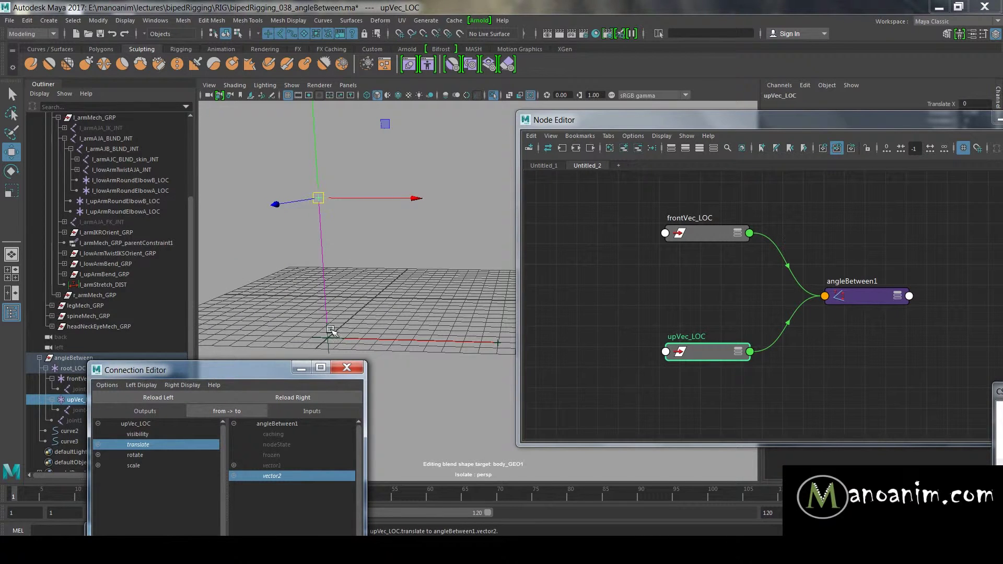
# Examine how the frontVec_LOC and upVec_LOC vectors in the viewport correspond to the connections feeding the angleBetween1 node.
pyautogui.click(865, 296)
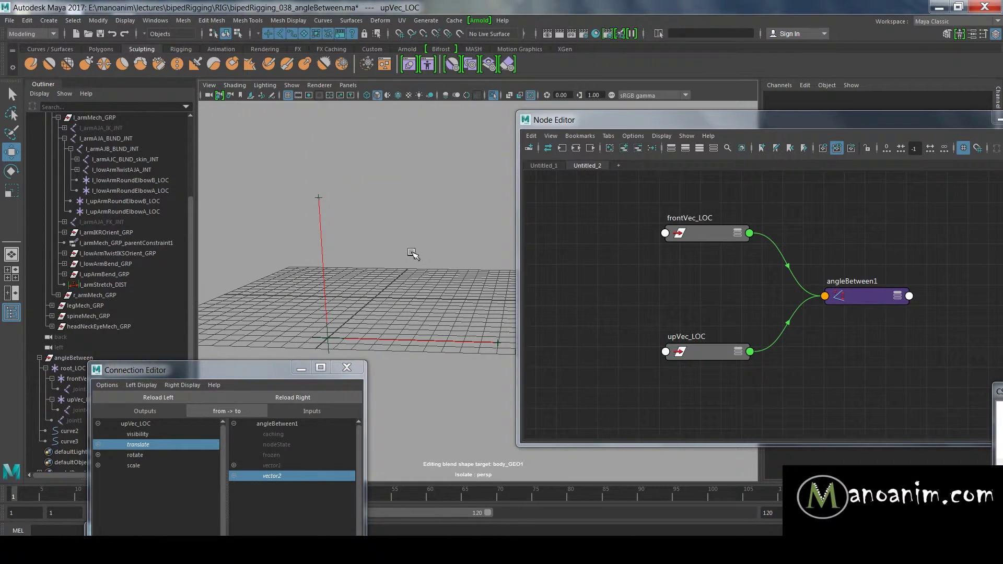
pyautogui.moveTo(863, 299); pyautogui.dragTo(870, 309)
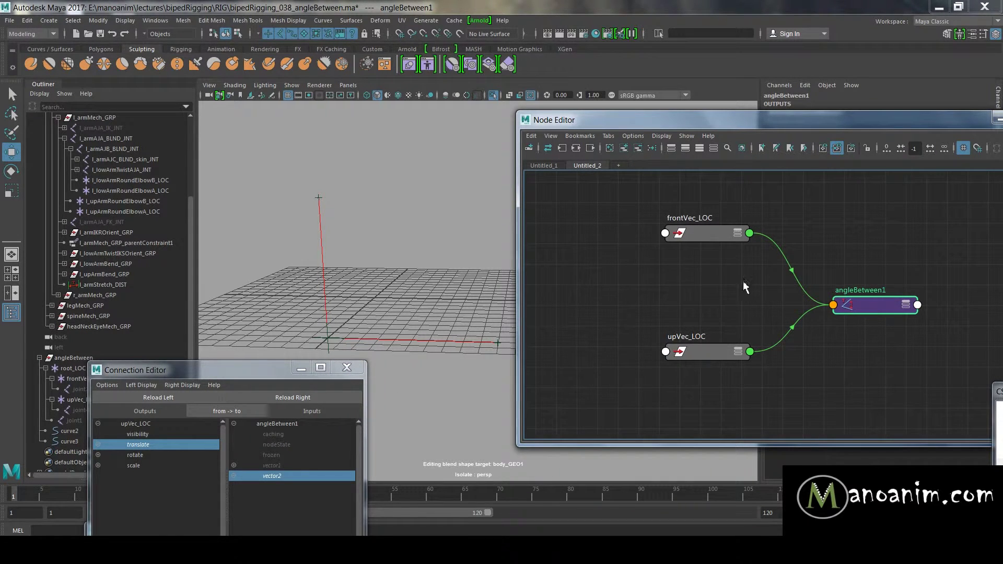
pyautogui.moveTo(710, 205); pyautogui.dragTo(701, 339)
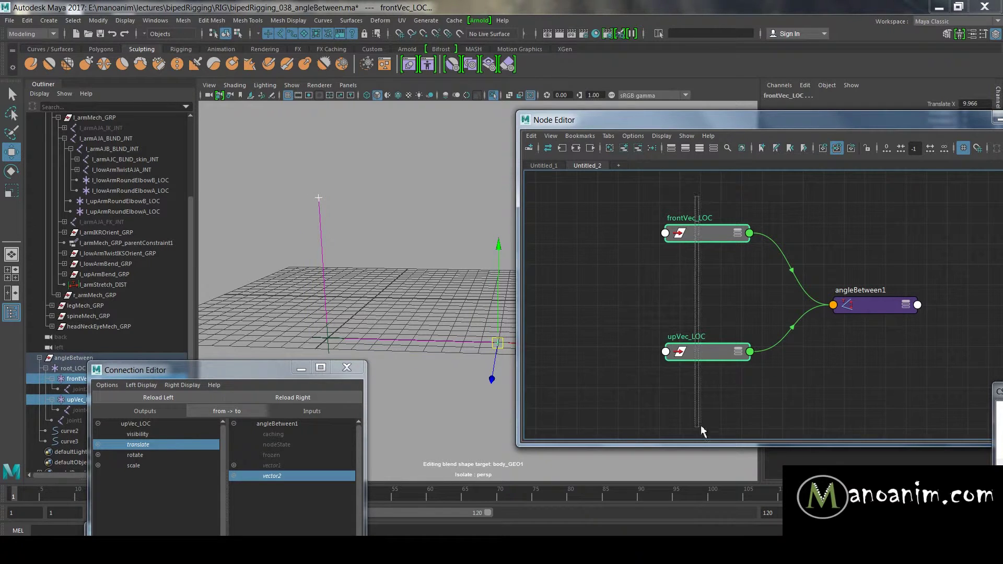
pyautogui.click(450, 307)
pyautogui.moveTo(857, 305); pyautogui.dragTo(838, 292)
pyautogui.click(360, 227)
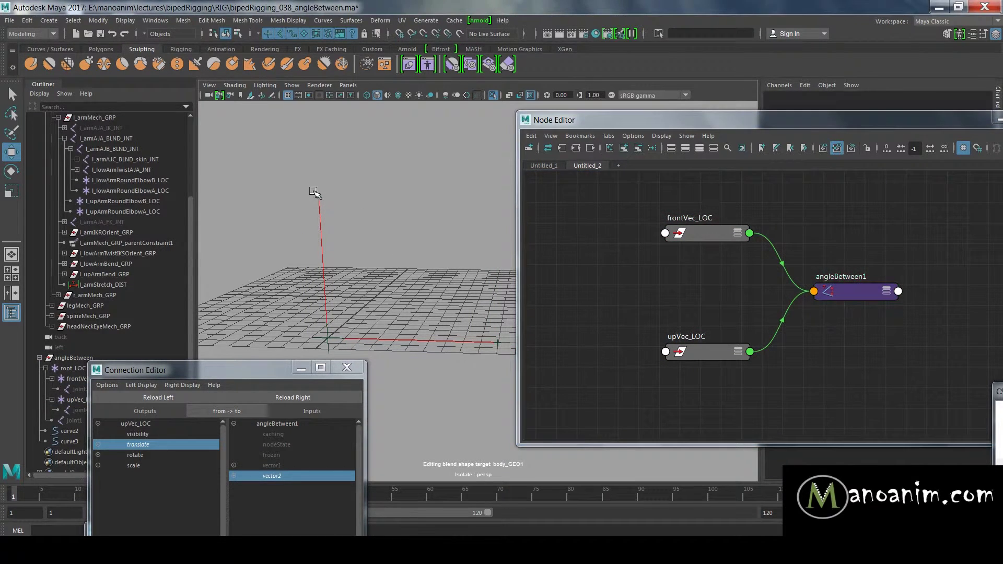
pyautogui.click(319, 196)
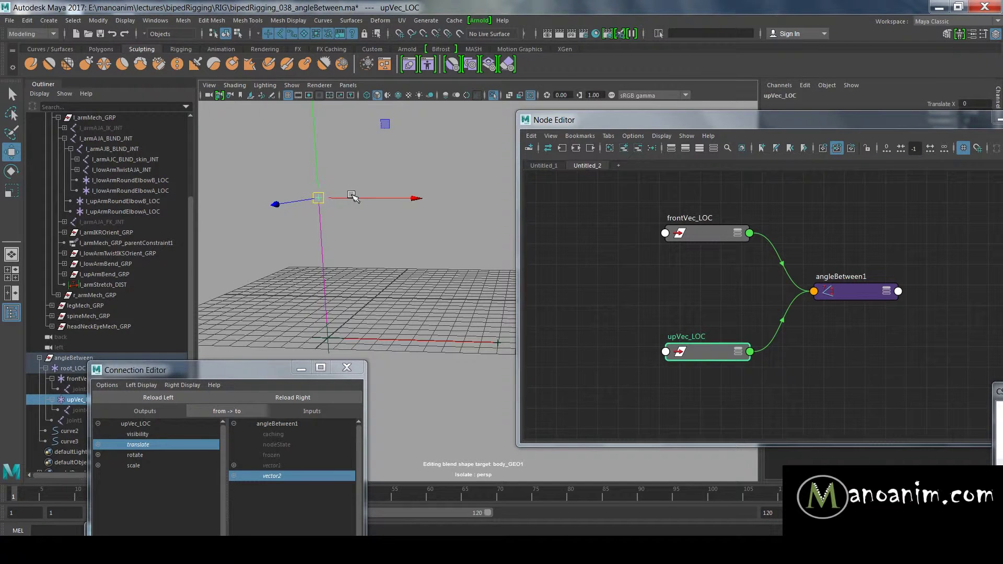
pyautogui.click(372, 286)
pyautogui.click(331, 345)
pyautogui.click(394, 261)
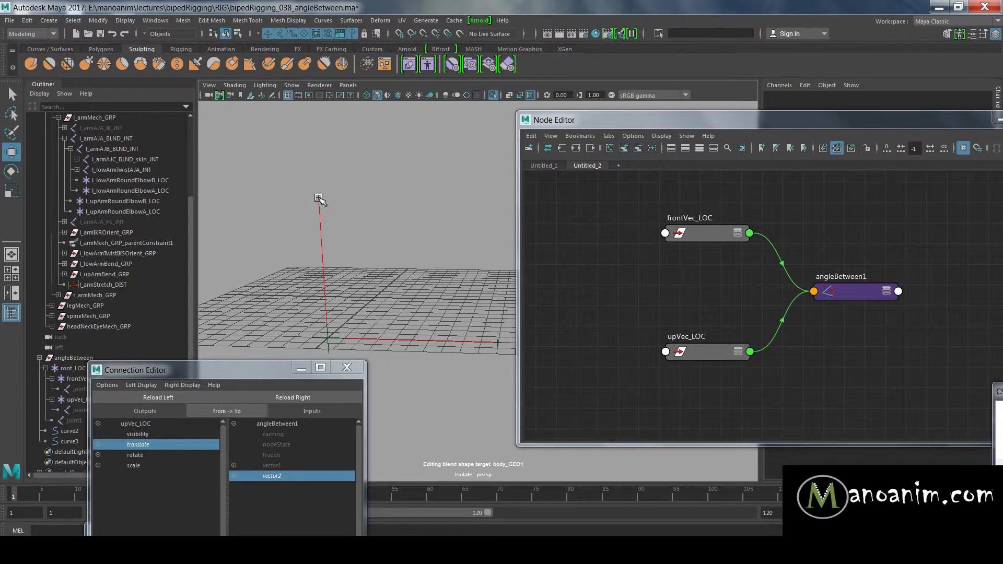
# Add a keyable float attribute named angleBetween to upVec_LOC, without minimum or maximum limits.
pyautogui.click(318, 198)
pyautogui.moveTo(679, 123); pyautogui.dragTo(648, 234)
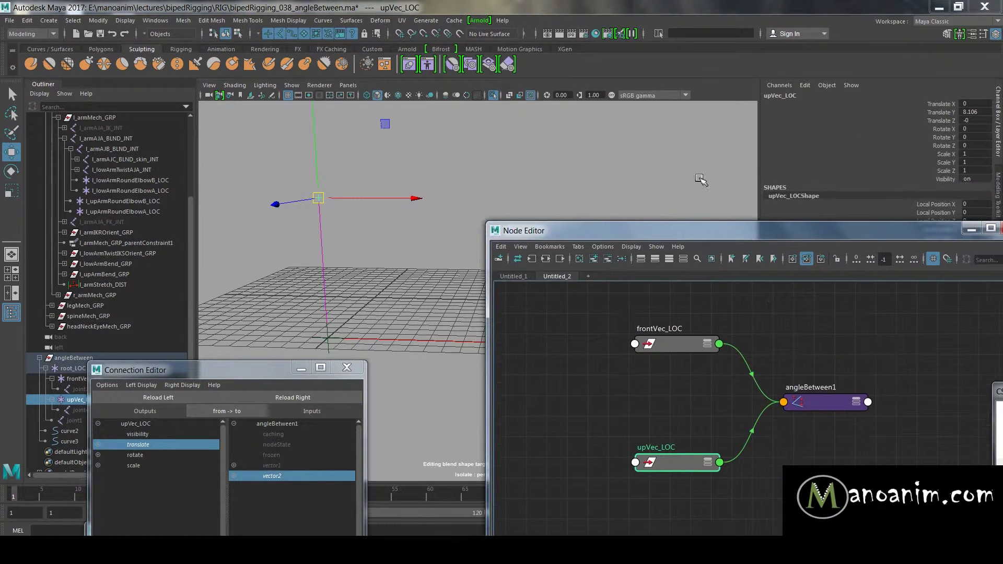
pyautogui.click(805, 85)
pyautogui.click(829, 170)
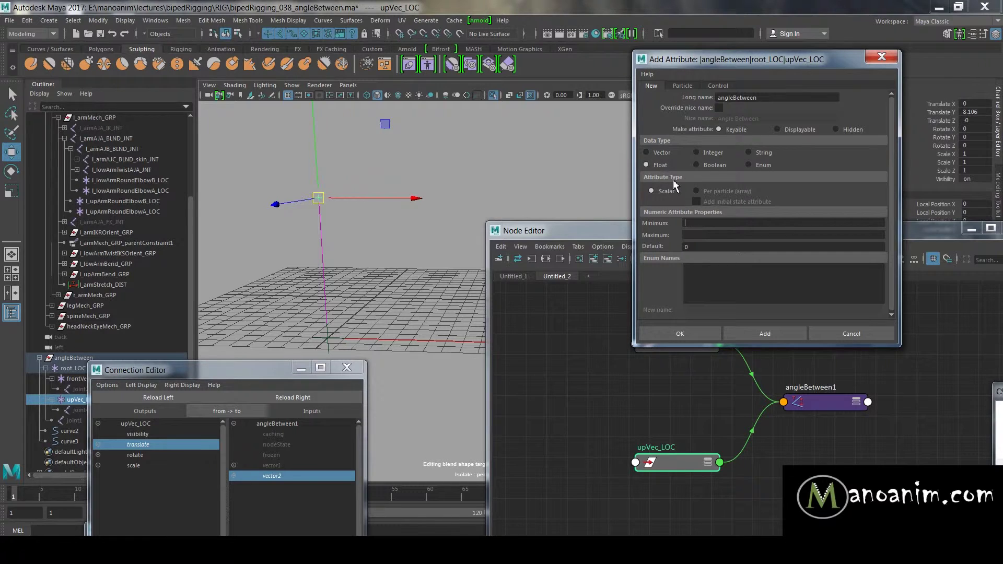
pyautogui.click(765, 330)
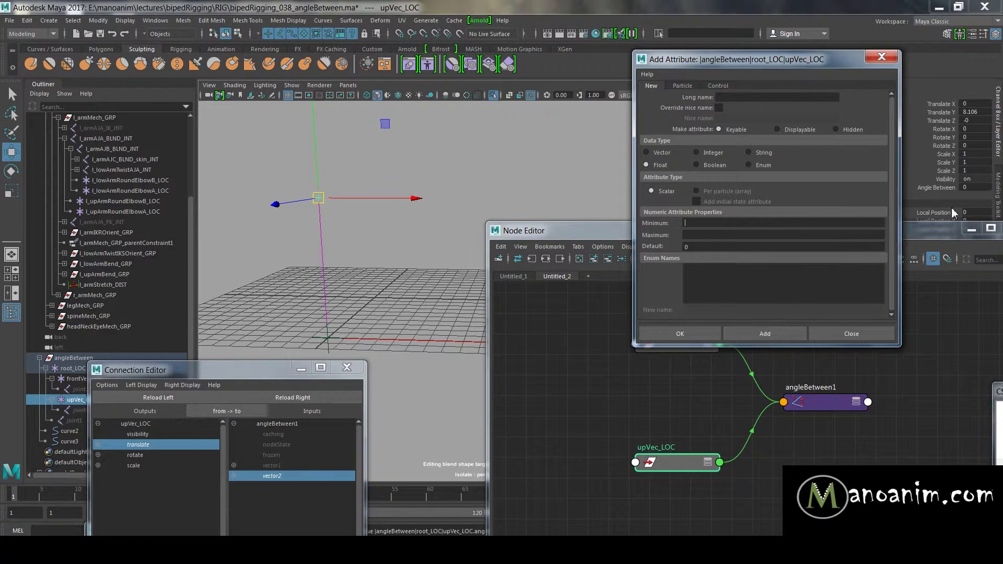
pyautogui.click(870, 334)
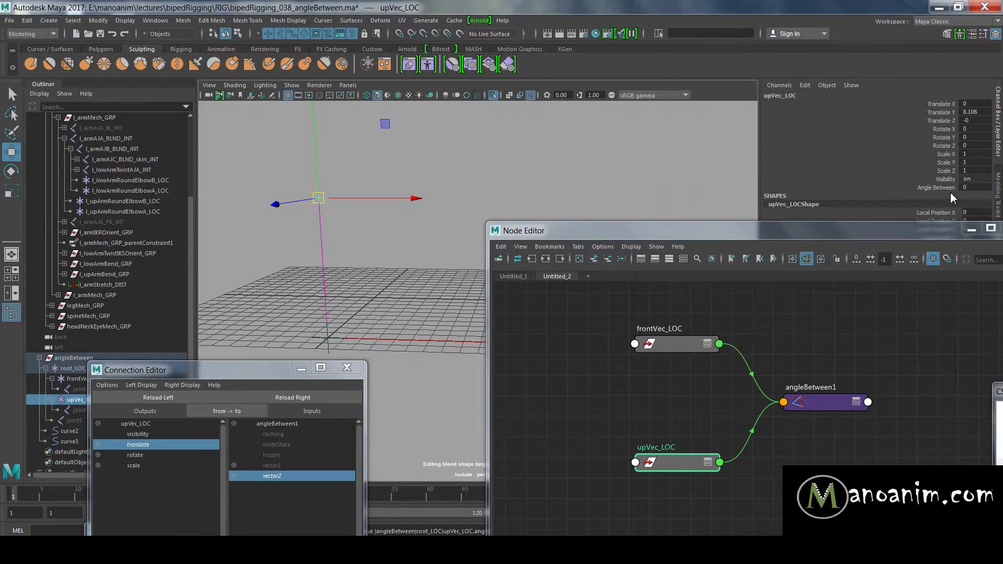
# Scrub upVec_LOC's new Angle Between attribute up to 3.1 to test it.
pyautogui.click(940, 187)
pyautogui.moveTo(604, 186); pyautogui.dragTo(602, 164, button='middle')
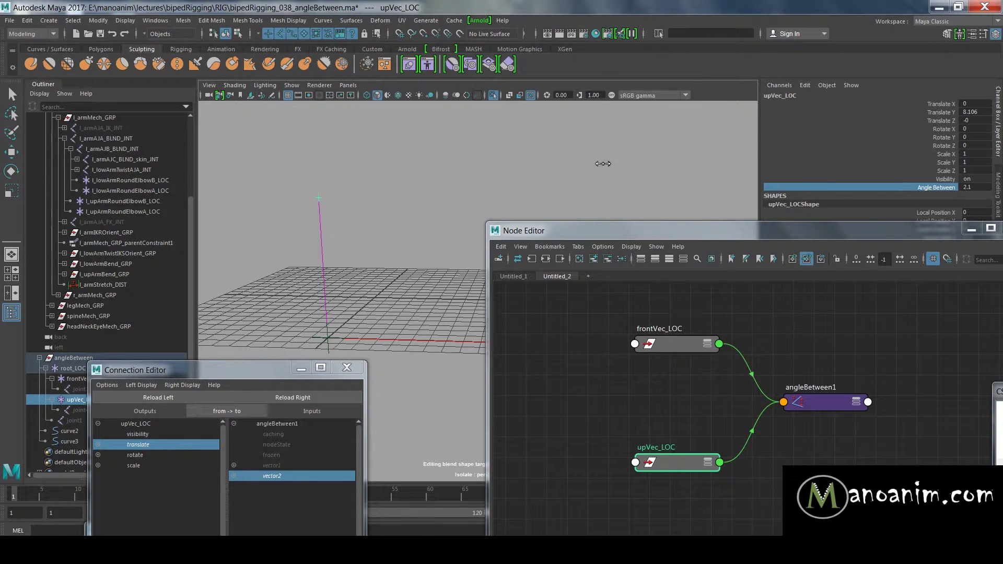
pyautogui.moveTo(498, 171); pyautogui.dragTo(633, 188, button='middle')
# Bring the whole Node Editor into view and reposition the upVec_LOC and angleBetween1 nodes closer together.
pyautogui.moveTo(641, 229); pyautogui.dragTo(584, 219)
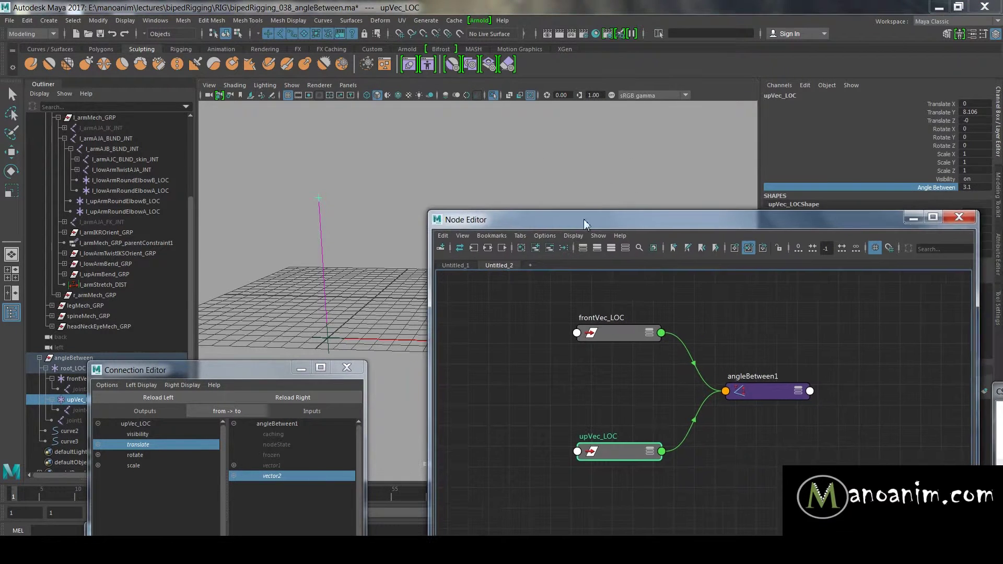
pyautogui.click(662, 303)
pyautogui.click(607, 453)
pyautogui.moveTo(608, 453)
pyautogui.mouseDown()
pyautogui.moveTo(634, 478)
pyautogui.moveTo(624, 462)
pyautogui.mouseUp()
pyautogui.click(759, 395)
pyautogui.moveTo(759, 394); pyautogui.dragTo(744, 371)
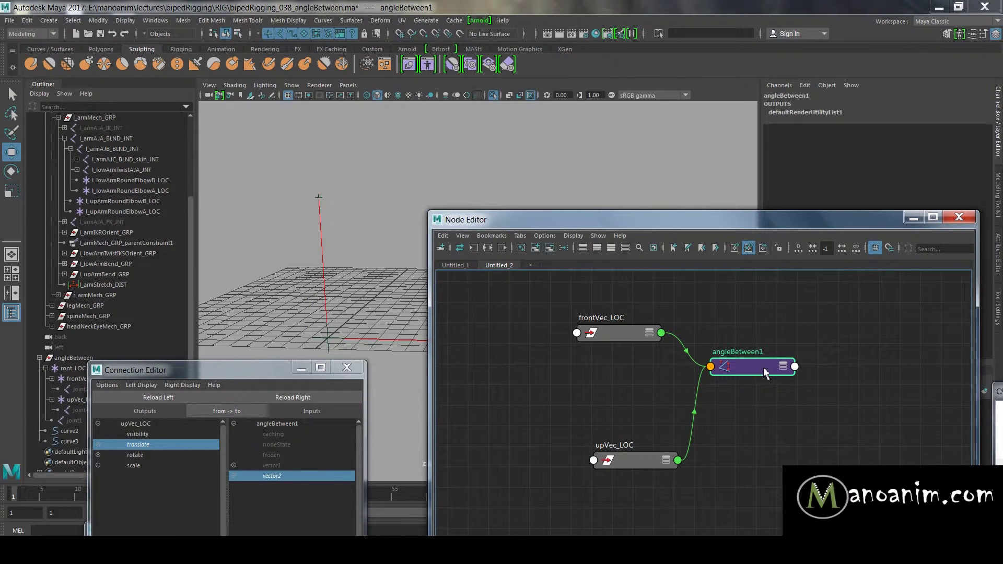
# Load angleBetween1 as source and upVec_LOC as destination in the Connection Editor, listing the source's non-keyable and hidden attributes.
pyautogui.moveTo(637, 462); pyautogui.dragTo(638, 460, button='middle')
pyautogui.moveTo(220, 371); pyautogui.dragTo(245, 259)
pyautogui.click(173, 274)
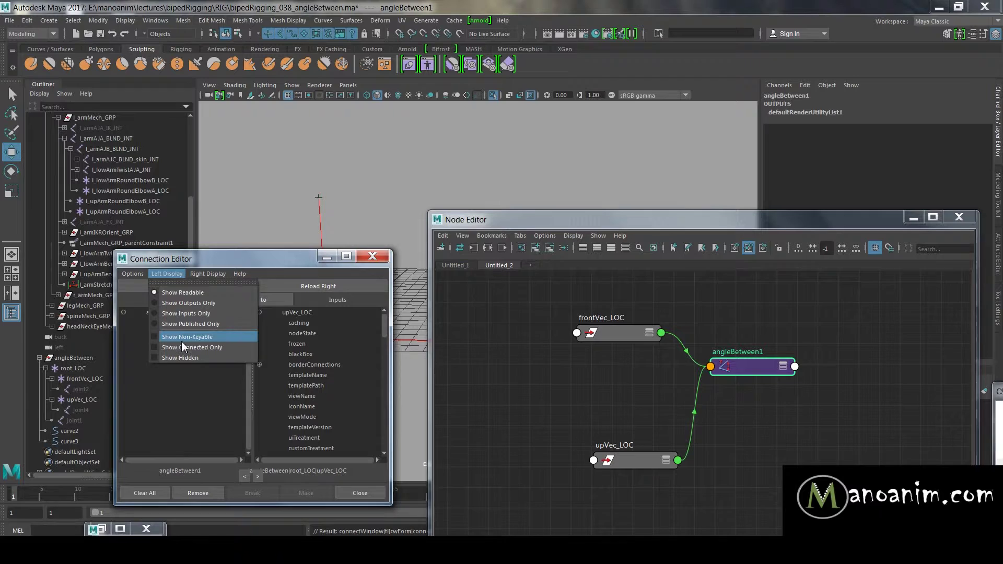
pyautogui.click(182, 343)
pyautogui.click(167, 272)
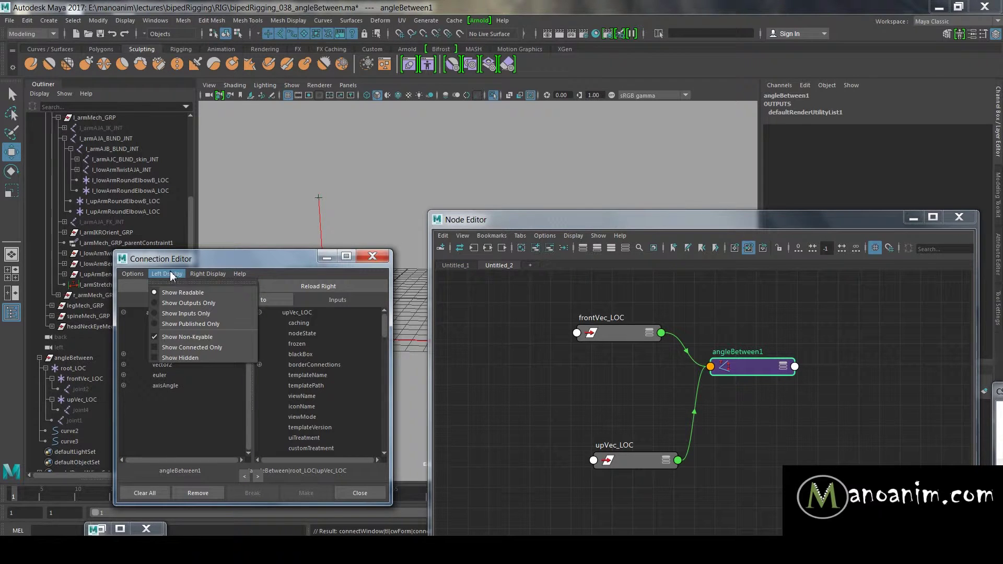
pyautogui.click(197, 358)
# Connect angleBetween1's axisAngle angle output to upVec_LOC's angleBetween attribute, with the destination list reduced to keyable attributes.
pyautogui.click(124, 386)
pyautogui.click(167, 407)
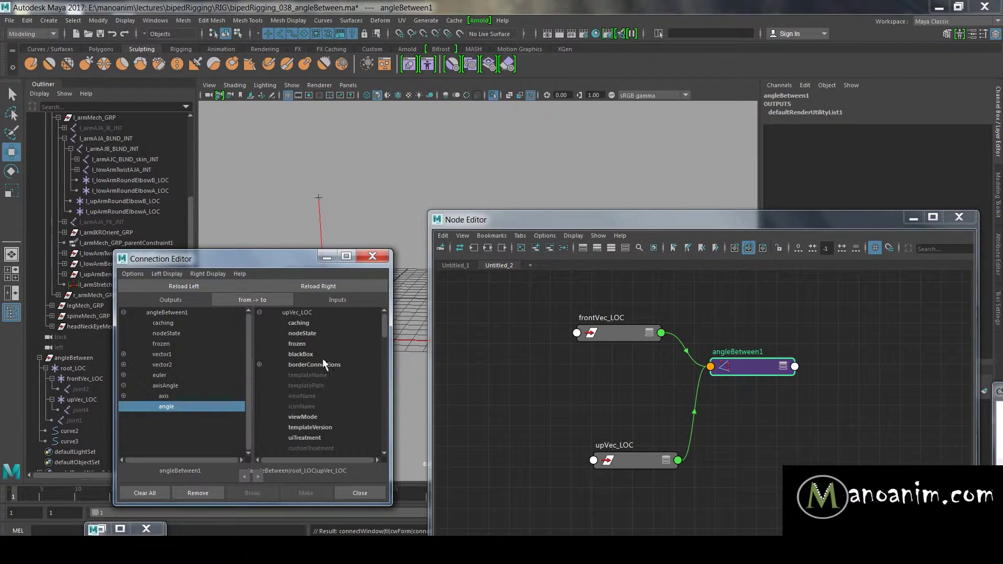
pyautogui.click(208, 274)
pyautogui.click(271, 335)
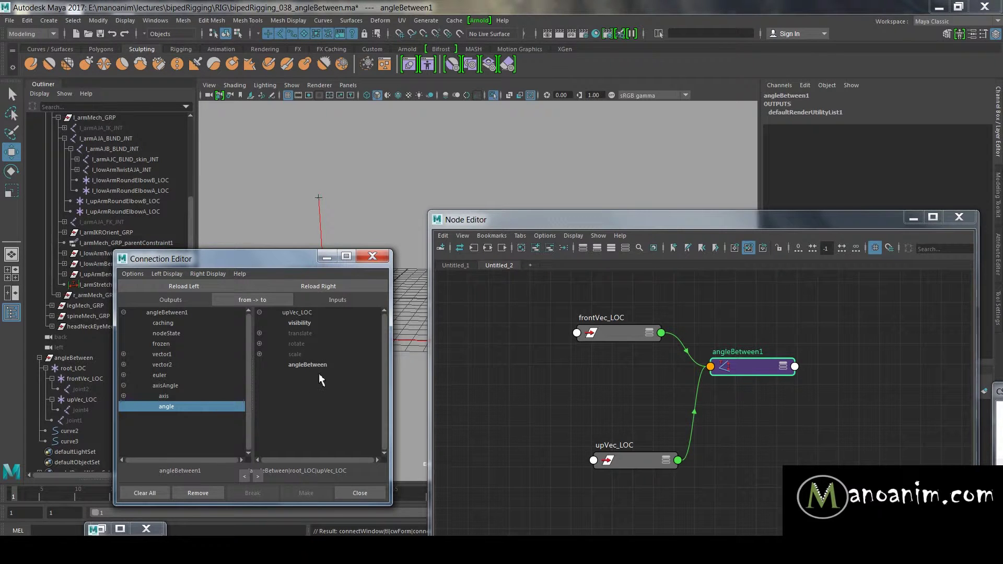
pyautogui.click(633, 458)
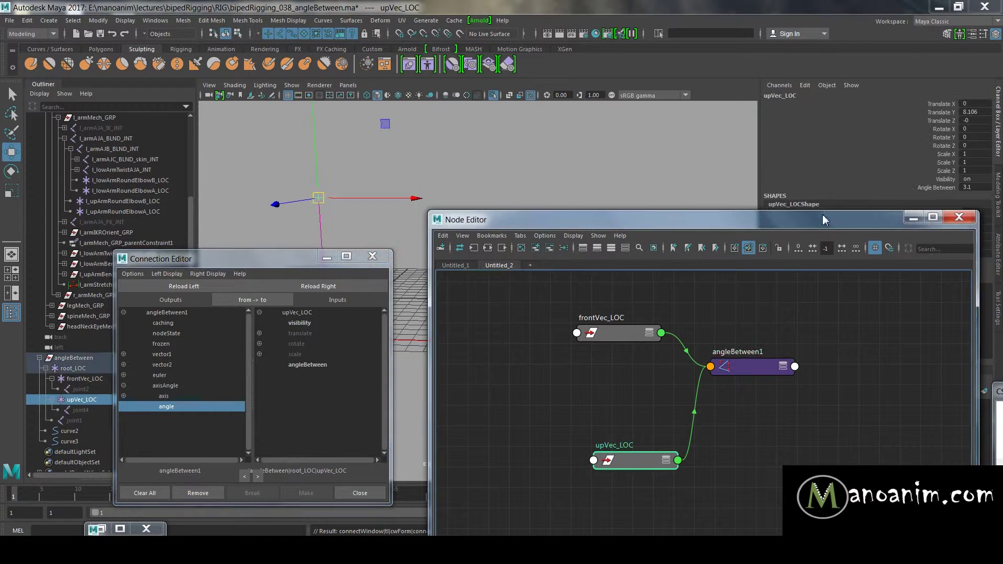
pyautogui.click(312, 365)
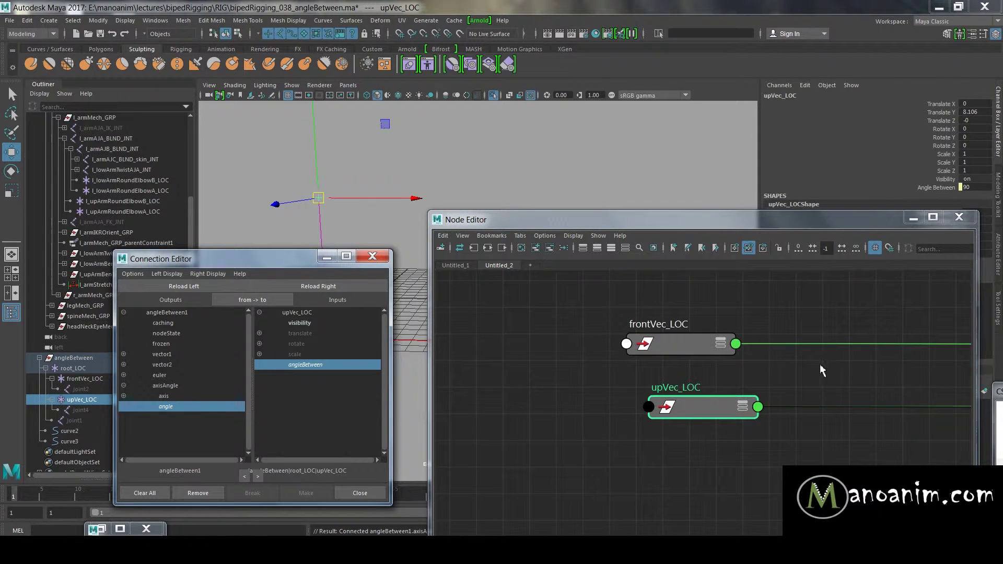
# Frame the node network and spread out angleBetween1 and the unit conversion node so the connection back to upVec_LOC is readable.
pyautogui.press('a')
pyautogui.moveTo(901, 349); pyautogui.dragTo(736, 309)
pyautogui.press('f')
pyautogui.click(713, 343)
pyautogui.moveTo(788, 429); pyautogui.dragTo(676, 463)
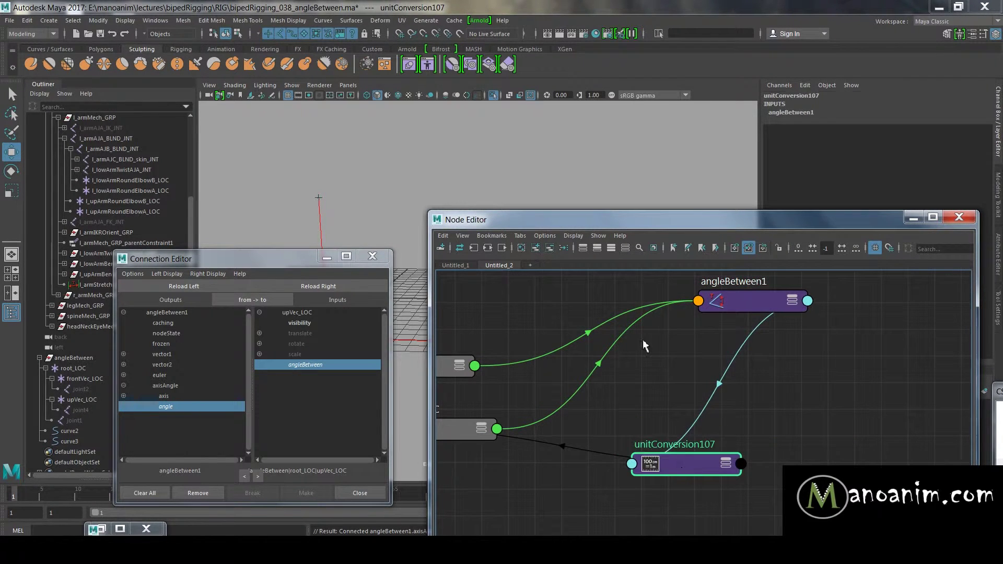
pyautogui.moveTo(763, 311); pyautogui.dragTo(726, 299)
pyautogui.click(743, 394)
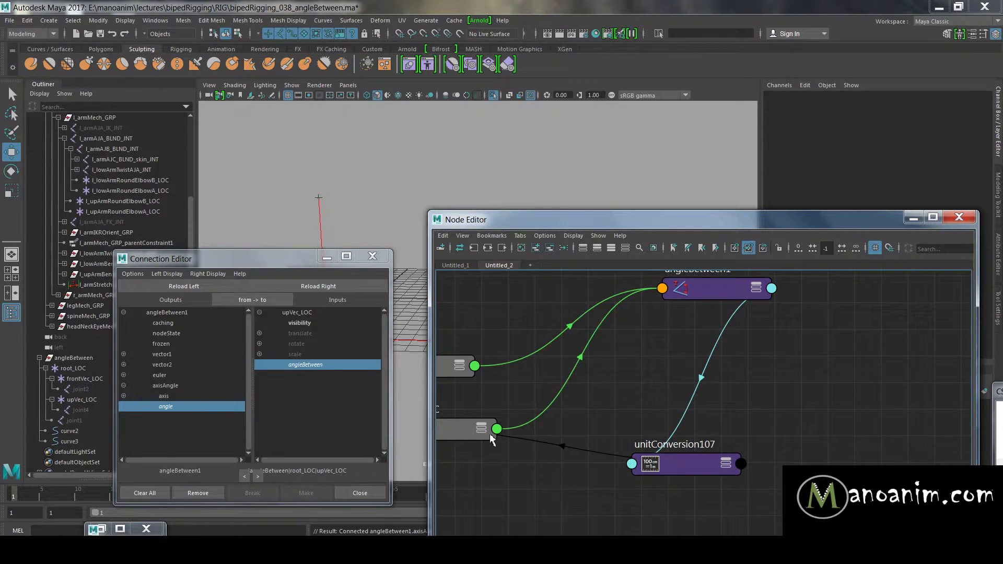
# Check the connected attributes on the upVec_LOC node, and move the Node Editor and Connection Editor clear of the locators.
pyautogui.click(475, 431)
pyautogui.click(519, 390)
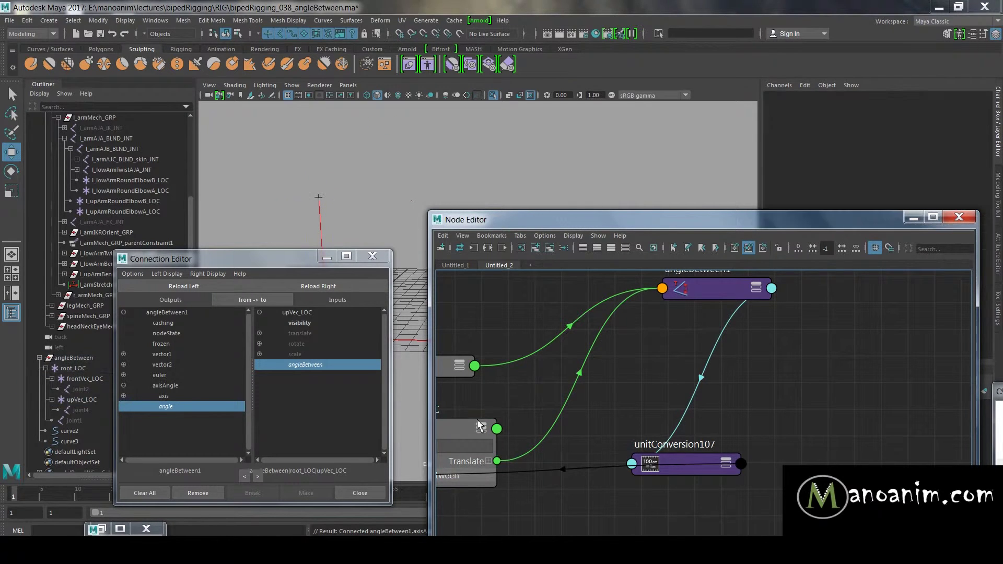
pyautogui.click(478, 424)
pyautogui.click(534, 384)
pyautogui.moveTo(666, 220); pyautogui.dragTo(790, 222)
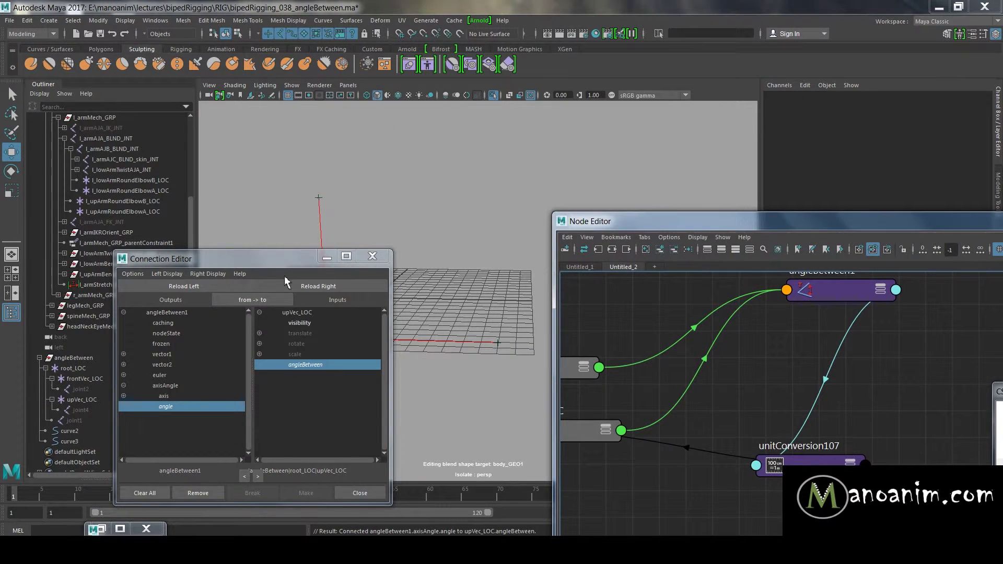
pyautogui.moveTo(282, 259); pyautogui.dragTo(187, 277)
# Test the connected angle by moving upVec_LOC onto frontVec_LOC, and undo the last moves.
pyautogui.click(316, 195)
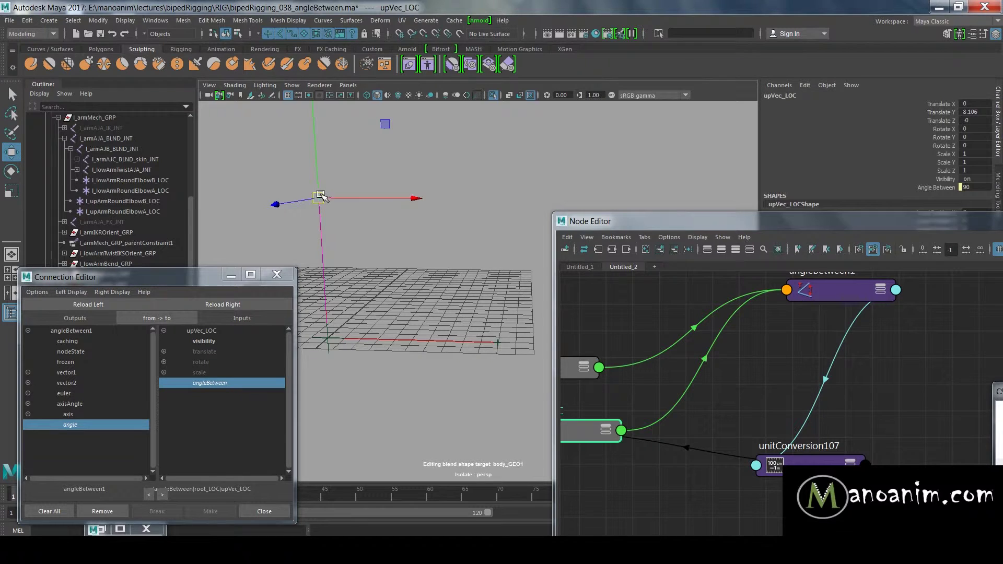
pyautogui.moveTo(321, 198); pyautogui.dragTo(502, 336)
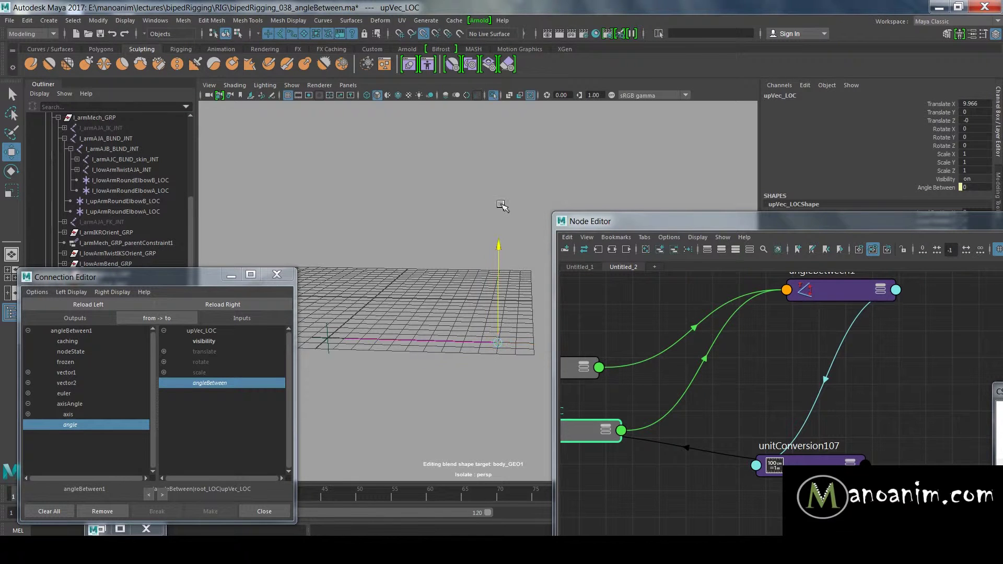
pyautogui.keyDown('alt'); pyautogui.moveTo(515, 274); pyautogui.dragTo(454, 278); pyautogui.keyUp('alt')
pyautogui.hotkey('ctrl', 'z')
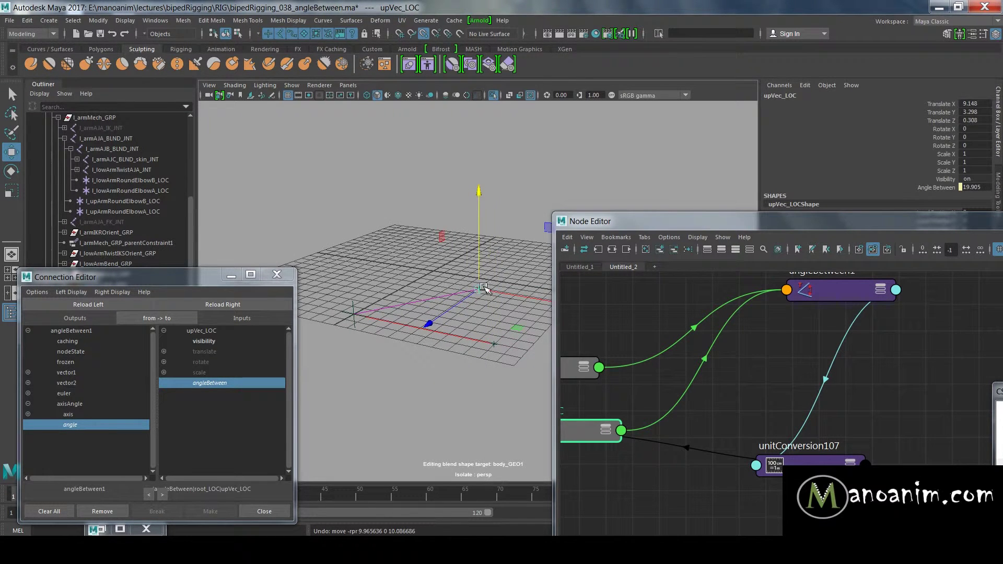
pyautogui.hotkey('ctrl', 'z')
pyautogui.hotkey('ctrl', 'z')
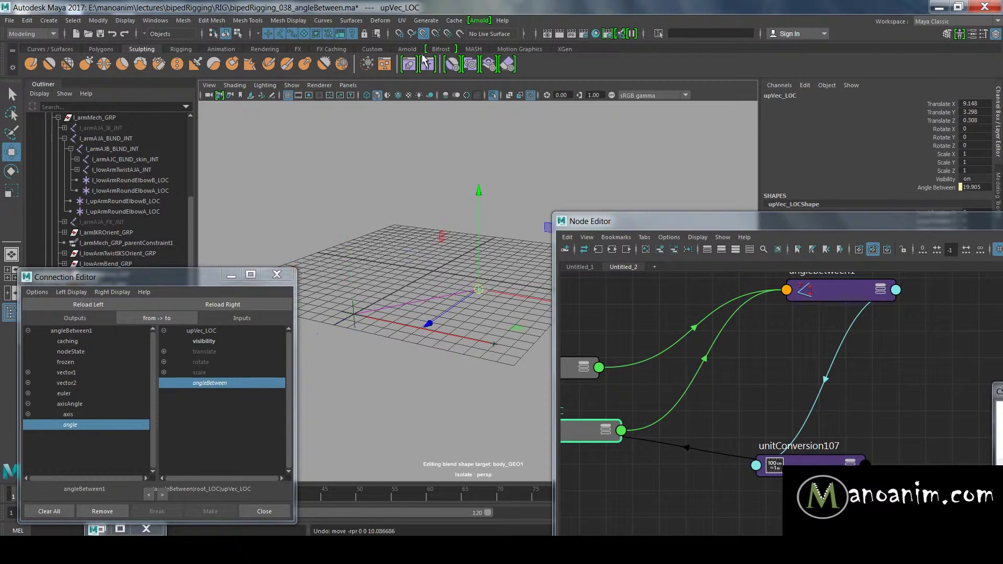
# Swing upVec_LOC below and above the grid to test the angle, and reset it by snapping it to root_LOC and raising it vertically.
pyautogui.moveTo(481, 291); pyautogui.dragTo(388, 416)
pyautogui.keyDown('alt'); pyautogui.moveTo(471, 312); pyautogui.dragTo(517, 302); pyautogui.keyUp('alt')
pyautogui.moveTo(425, 389); pyautogui.dragTo(317, 133)
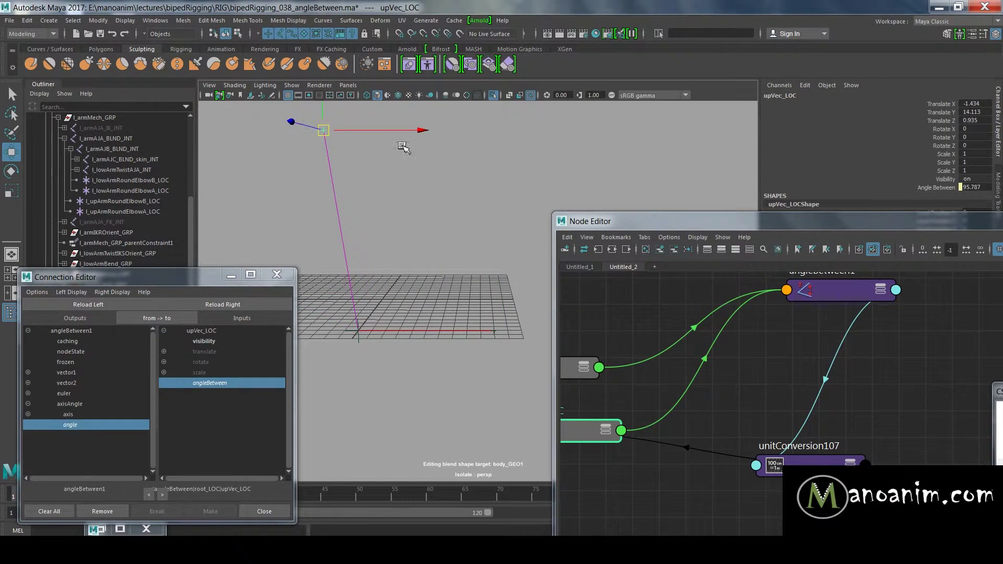
pyautogui.press('v')
pyautogui.moveTo(373, 256); pyautogui.dragTo(358, 329, button='middle')
pyautogui.moveTo(354, 235); pyautogui.dragTo(366, 96)
pyautogui.click(331, 280)
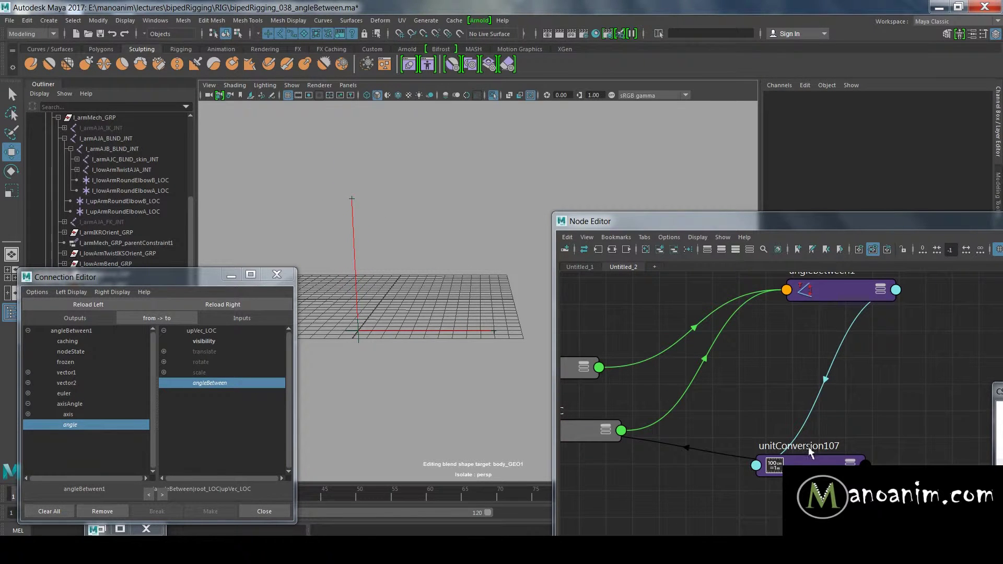
# Try lifting root_LOC off the grid and rotating it to test how it carries both vector locators.
pyautogui.click(837, 293)
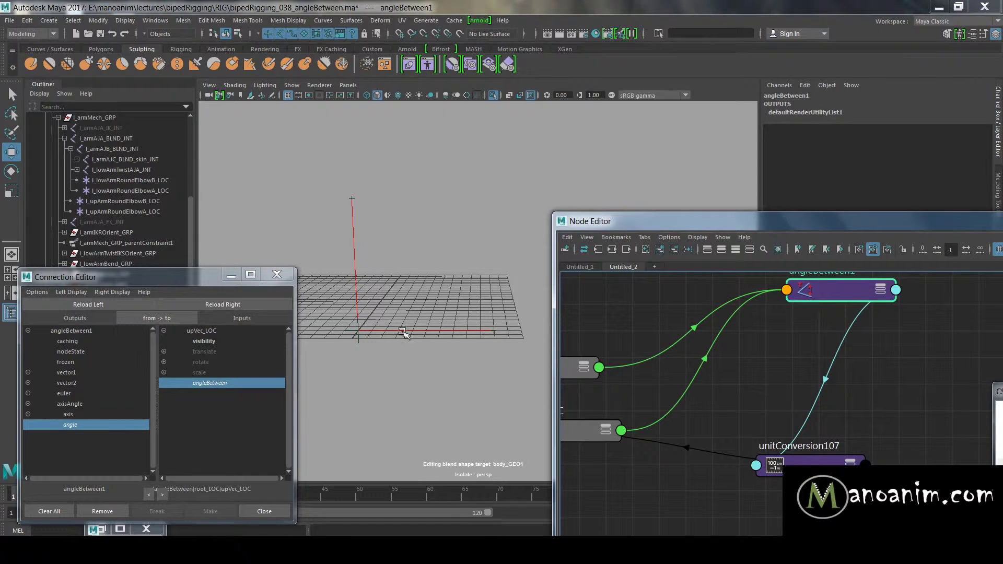
pyautogui.click(359, 341)
pyautogui.press('e')
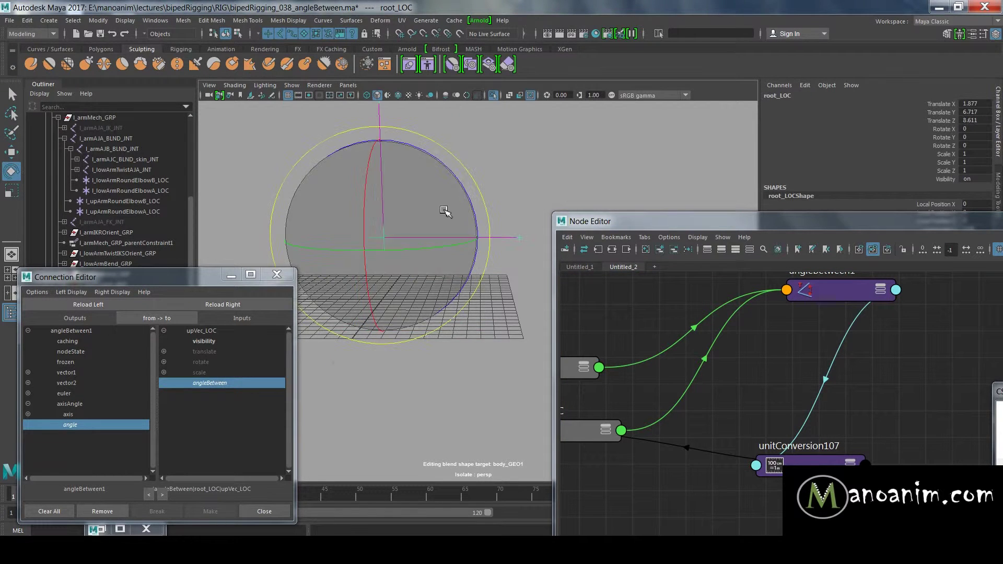
pyautogui.moveTo(362, 219); pyautogui.dragTo(444, 192)
# Try moving upVec_LOC toward frontVec_LOC while root_LOC is rotated.
pyautogui.press('w')
pyautogui.click(392, 120)
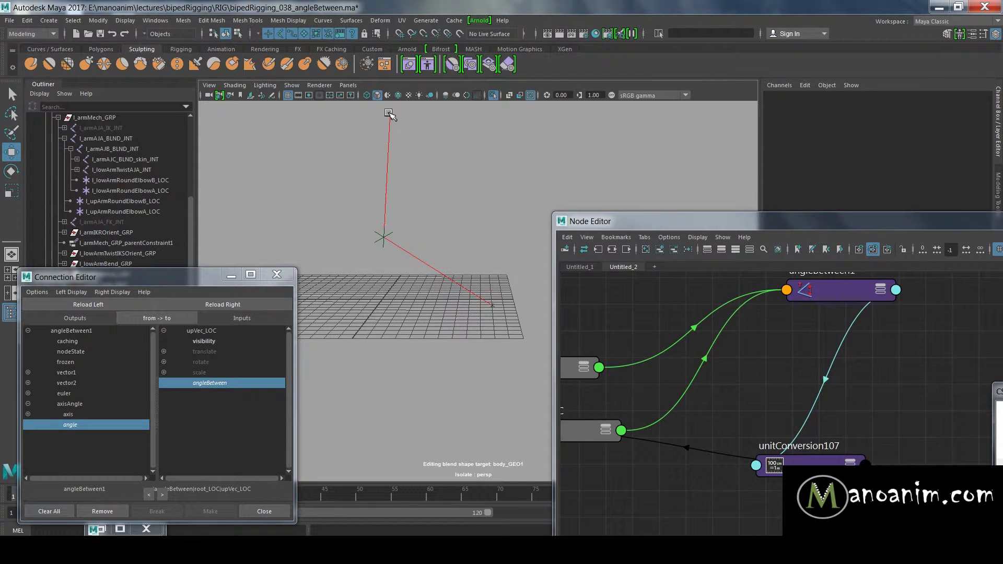
pyautogui.click(390, 114)
pyautogui.click(392, 139)
pyautogui.click(391, 113)
pyautogui.moveTo(392, 114); pyautogui.dragTo(460, 209)
# Undo the upVec_LOC test moves and the rotation of root_LOC.
pyautogui.hotkey('ctrl', 'z')
pyautogui.hotkey('ctrl', 'z')
pyautogui.hotkey('ctrl', 'z')
pyautogui.hotkey('ctrl', 'z')
pyautogui.hotkey('ctrl', 'z')
pyautogui.hotkey('ctrl', 'z')
pyautogui.hotkey('ctrl', 'z')
pyautogui.hotkey('ctrl', 'z')
# Turn off viewport isolation to show the full character, and tidy up by minimizing the Connection Editor and lowering the angleBetween1 node.
pyautogui.keyDown('alt'); pyautogui.moveTo(540, 174); pyautogui.dragTo(399, 184, button='right'); pyautogui.keyUp('alt')
pyautogui.keyDown('alt'); pyautogui.moveTo(442, 187); pyautogui.dragTo(434, 247, button='middle'); pyautogui.keyUp('alt')
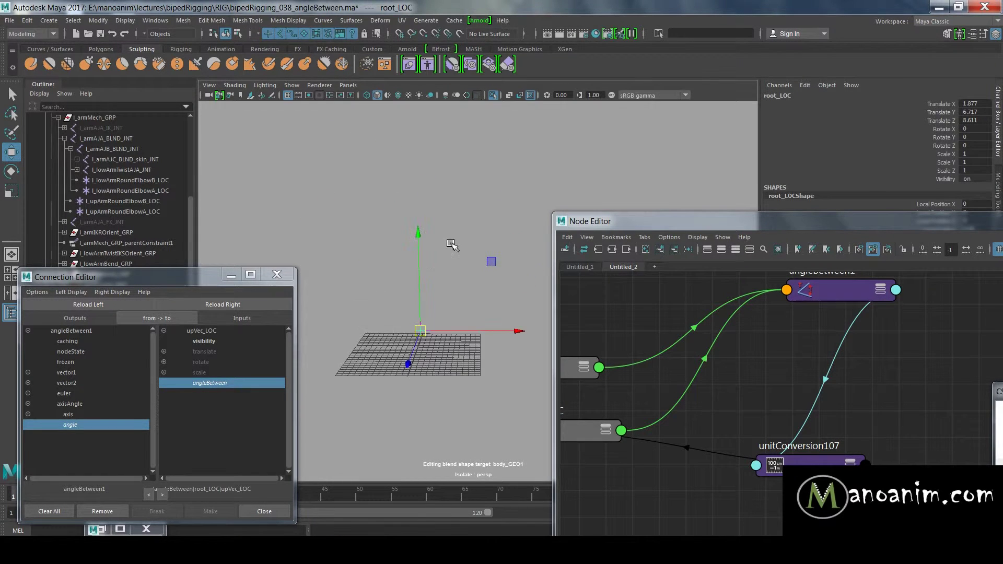
pyautogui.hotkey('ctrl', '1')
pyautogui.scroll(2, 478, 199)
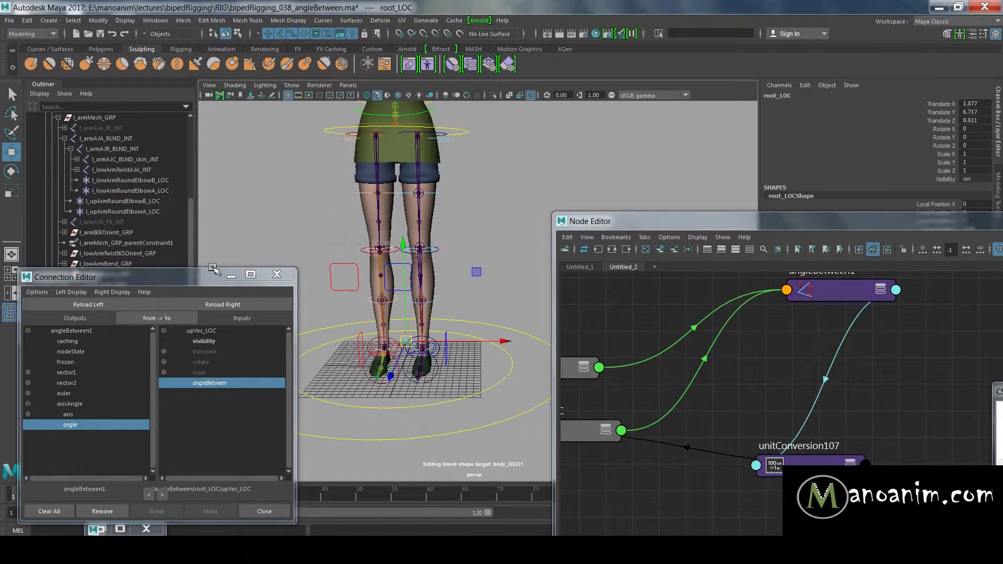
pyautogui.click(231, 274)
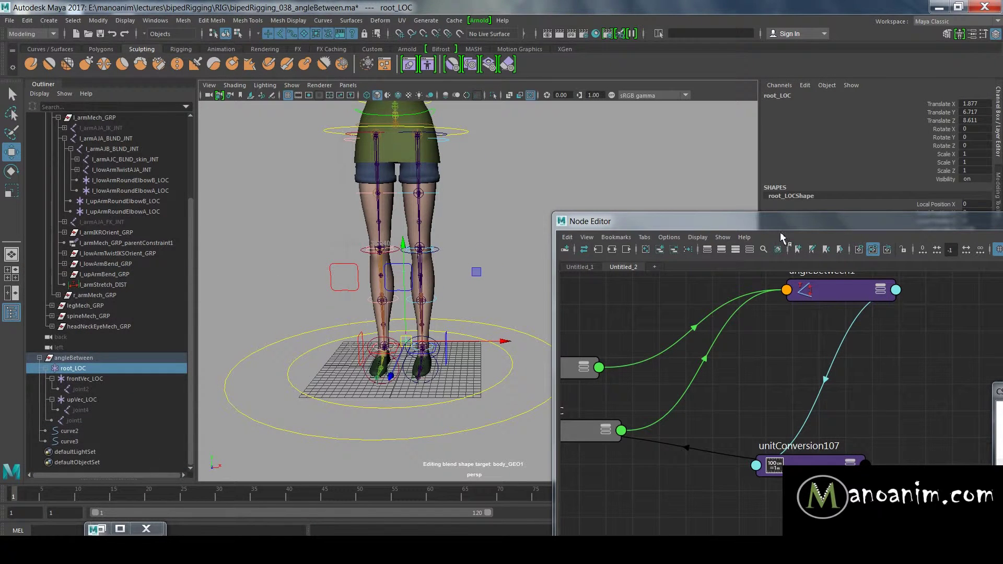
pyautogui.moveTo(819, 294); pyautogui.dragTo(811, 351)
pyautogui.click(656, 331)
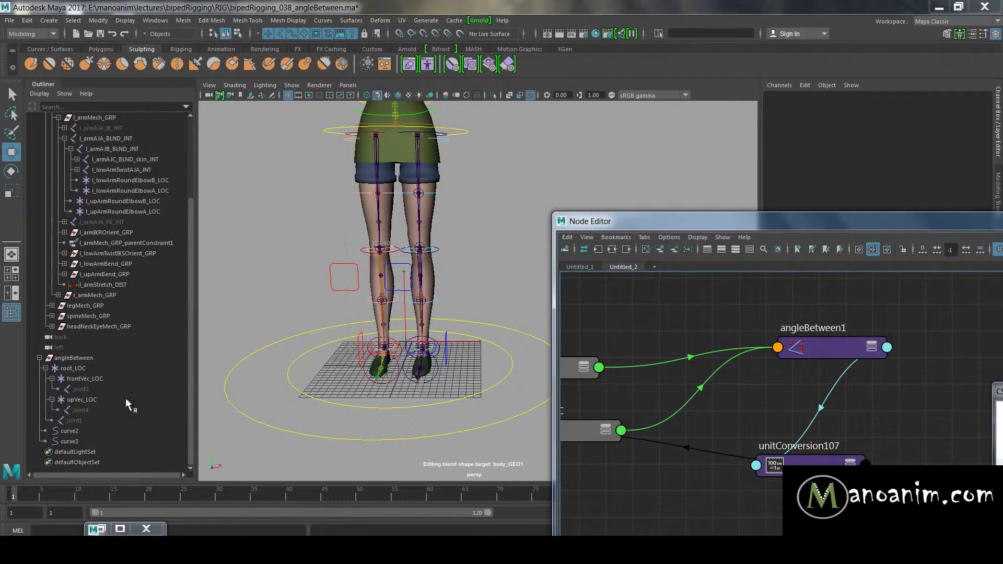
# Isolate root_LOC together with the left wrist joint l_armAJC_BLND_skin_JNT in the viewport.
pyautogui.click(92, 369)
pyautogui.keyDown('alt'); pyautogui.moveTo(418, 131); pyautogui.dragTo(342, 329, button='middle'); pyautogui.keyUp('alt')
pyautogui.keyDown('alt'); pyautogui.moveTo(342, 329); pyautogui.dragTo(503, 407, button='right'); pyautogui.keyUp('alt')
pyautogui.scroll(3, 445, 337)
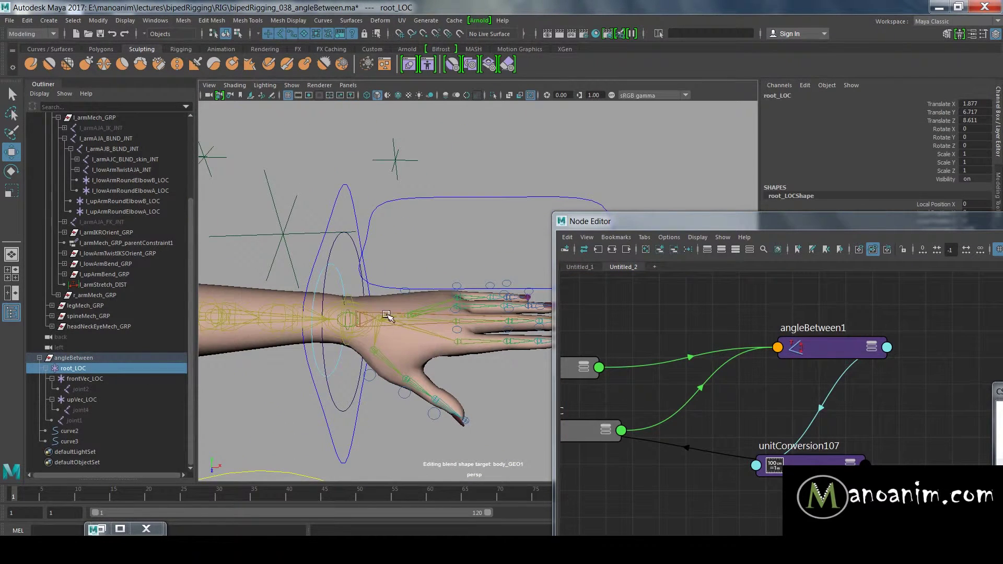
pyautogui.scroll(4, 418, 343)
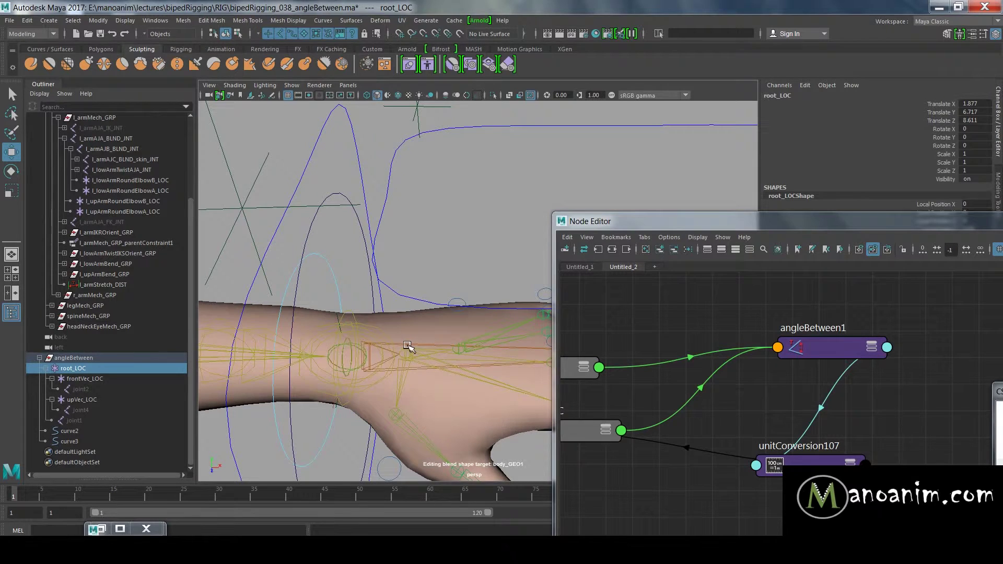
pyautogui.click(407, 345)
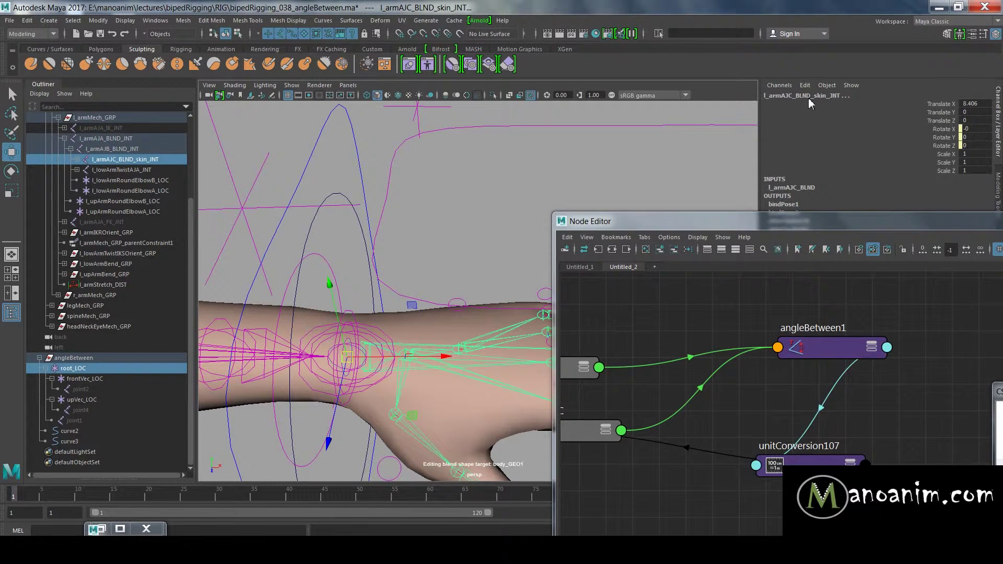
pyautogui.hotkey('ctrl', '1')
# Snap root_LOC onto the left wrist joint.
pyautogui.keyDown('alt'); pyautogui.moveTo(502, 238); pyautogui.dragTo(308, 251, button='right'); pyautogui.keyUp('alt')
pyautogui.click(91, 370)
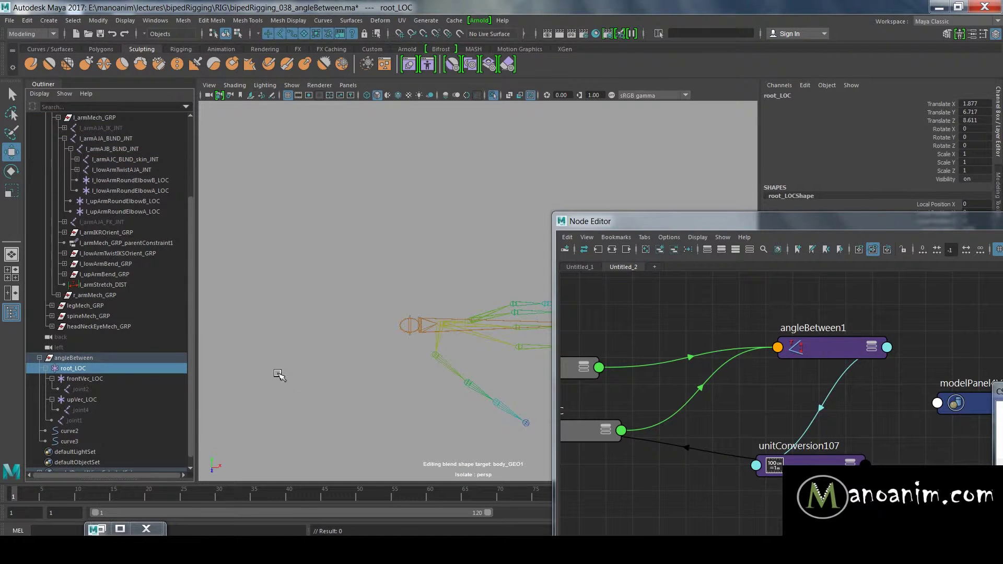
pyautogui.press('v')
pyautogui.moveTo(474, 283); pyautogui.dragTo(405, 327, button='middle')
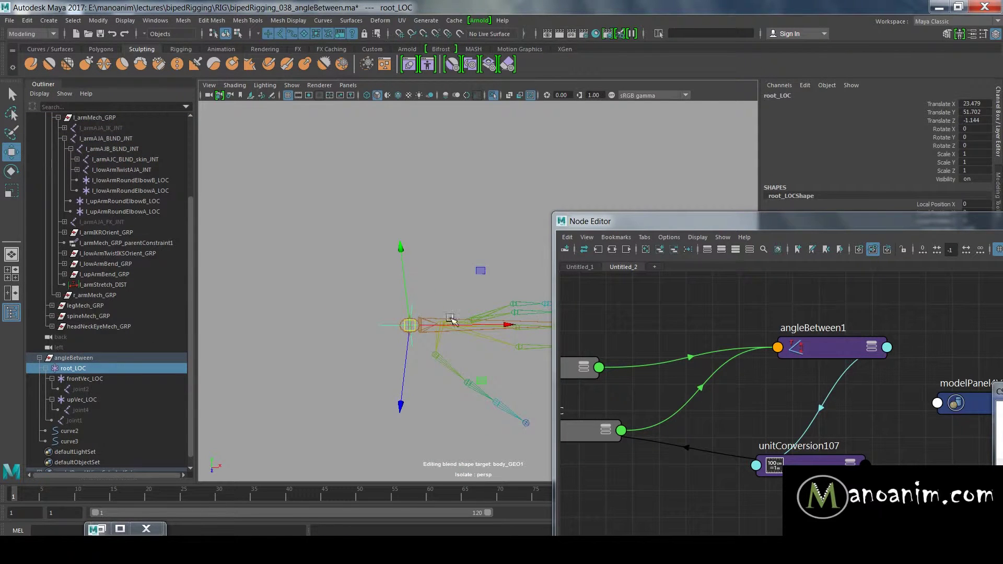
pyautogui.scroll(2, 420, 320)
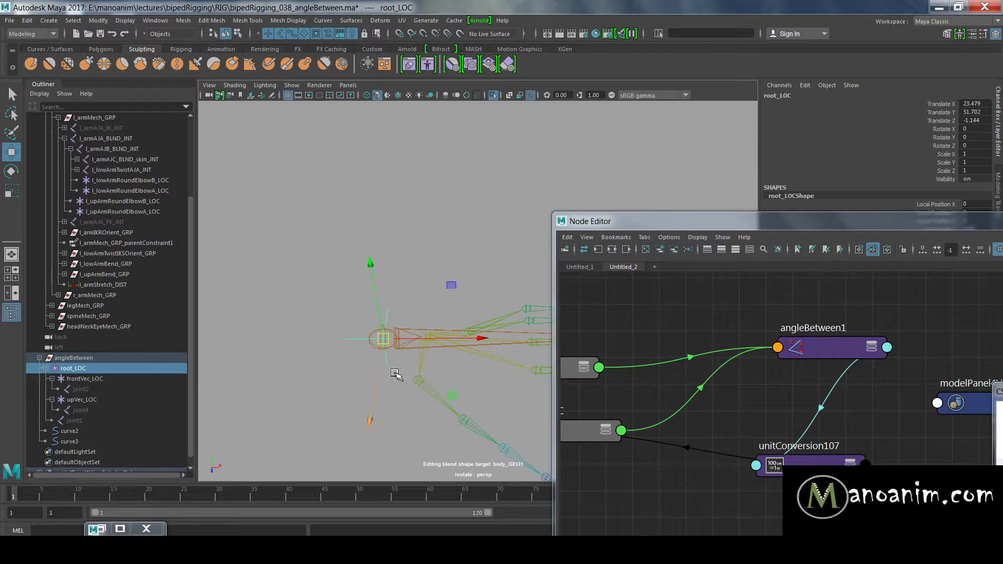
pyautogui.keyDown('alt'); pyautogui.moveTo(358, 260); pyautogui.dragTo(402, 260, button='middle'); pyautogui.keyUp('alt')
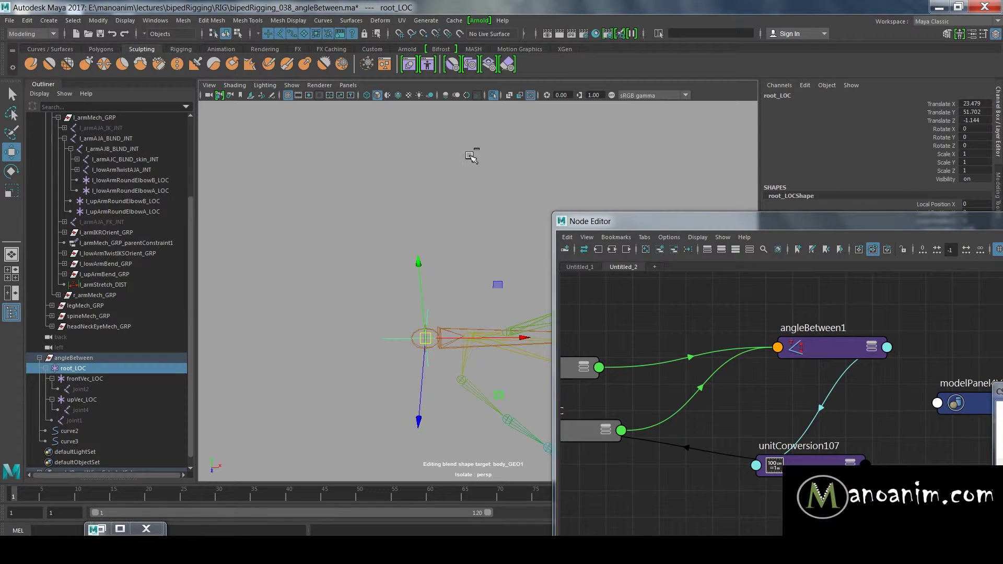
# Turn off isolation to show the whole rig, and move the Node Editor clear of the left hand.
pyautogui.hotkey('ctrl', '1')
pyautogui.keyDown('alt'); pyautogui.moveTo(454, 250); pyautogui.dragTo(429, 245); pyautogui.keyUp('alt')
pyautogui.keyDown('alt'); pyautogui.moveTo(430, 246); pyautogui.dragTo(289, 236, button='right'); pyautogui.keyUp('alt')
pyautogui.keyDown('alt'); pyautogui.moveTo(439, 233); pyautogui.dragTo(317, 242, button='middle'); pyautogui.keyUp('alt')
pyautogui.moveTo(645, 228); pyautogui.dragTo(776, 281)
pyautogui.keyDown('alt'); pyautogui.moveTo(481, 265); pyautogui.dragTo(487, 264); pyautogui.keyUp('alt')
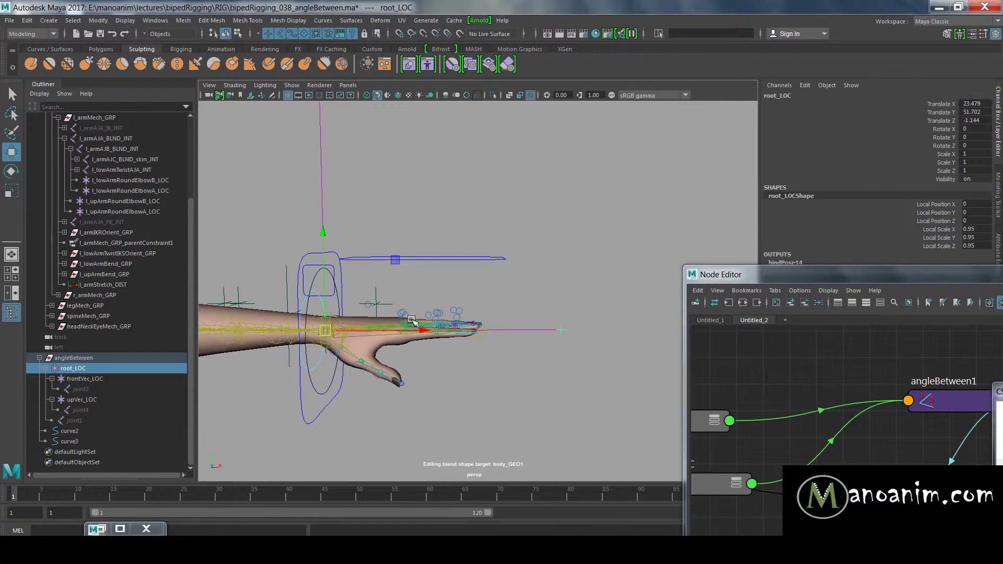
# Hide the body_GEO mesh to expose the locators and joints at the left wrist.
pyautogui.click(372, 353)
pyautogui.keyDown('alt'); pyautogui.moveTo(365, 341); pyautogui.dragTo(385, 335, button='middle'); pyautogui.keyUp('alt')
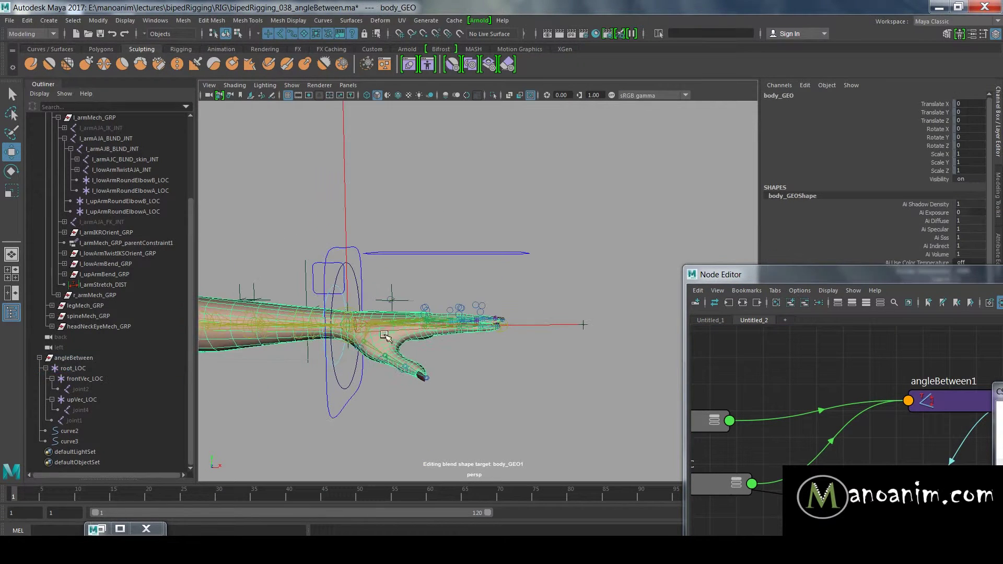
pyautogui.hotkey('ctrl', 'h')
pyautogui.keyDown('alt'); pyautogui.moveTo(351, 330); pyautogui.dragTo(514, 347); pyautogui.keyUp('alt')
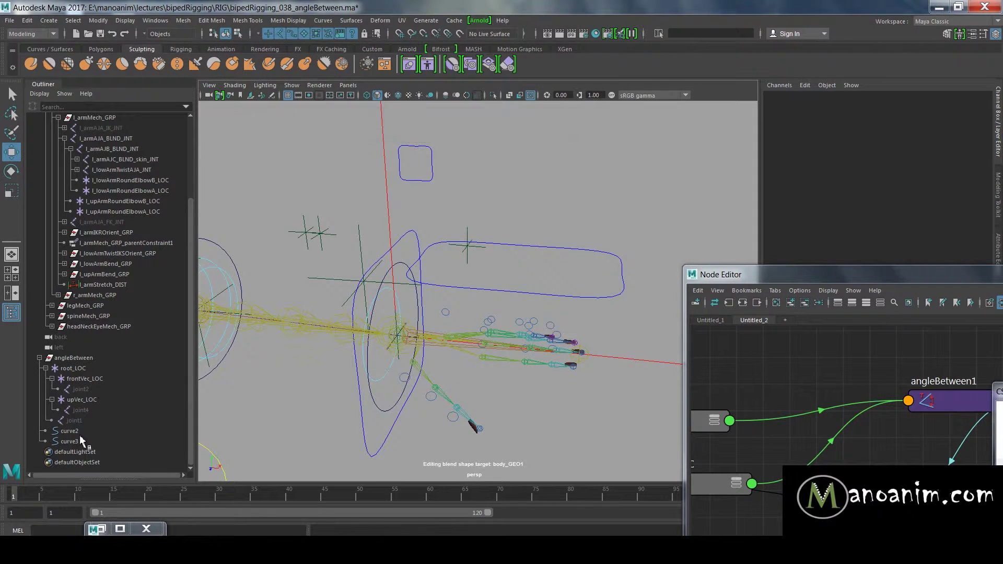
# Try rotating l_armIK_CTRL about -46 degrees in Z with frontVec_LOC following the lowered hand, and undo the demonstration.
pyautogui.click(74, 368)
pyautogui.keyDown('alt'); pyautogui.moveTo(365, 342); pyautogui.dragTo(439, 245); pyautogui.keyUp('alt')
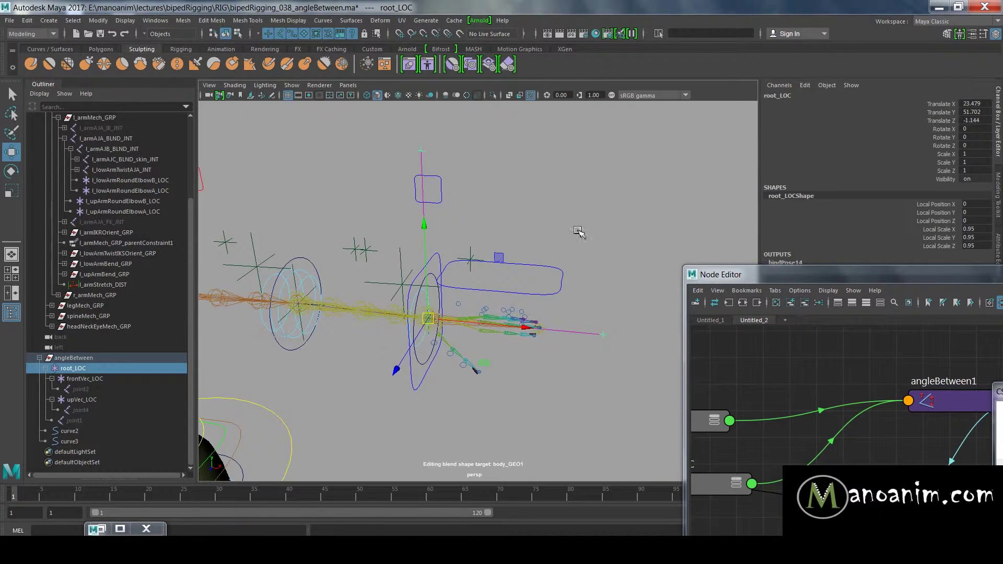
pyautogui.click(552, 281)
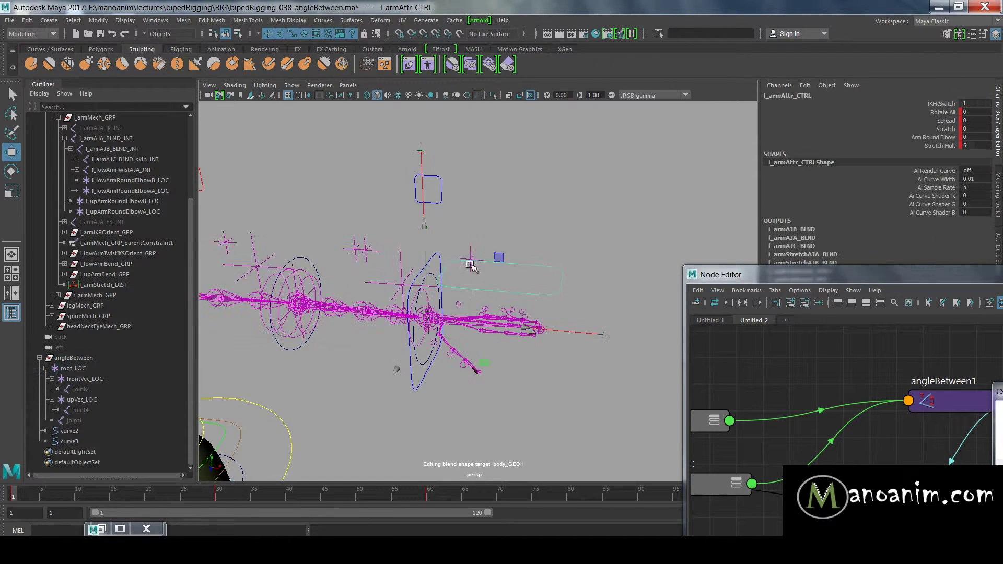
pyautogui.click(437, 255)
pyautogui.press('e')
pyautogui.moveTo(466, 246); pyautogui.dragTo(552, 460)
pyautogui.click(601, 332)
pyautogui.click(606, 336)
pyautogui.press('w')
pyautogui.hotkey('ctrl', 'z')
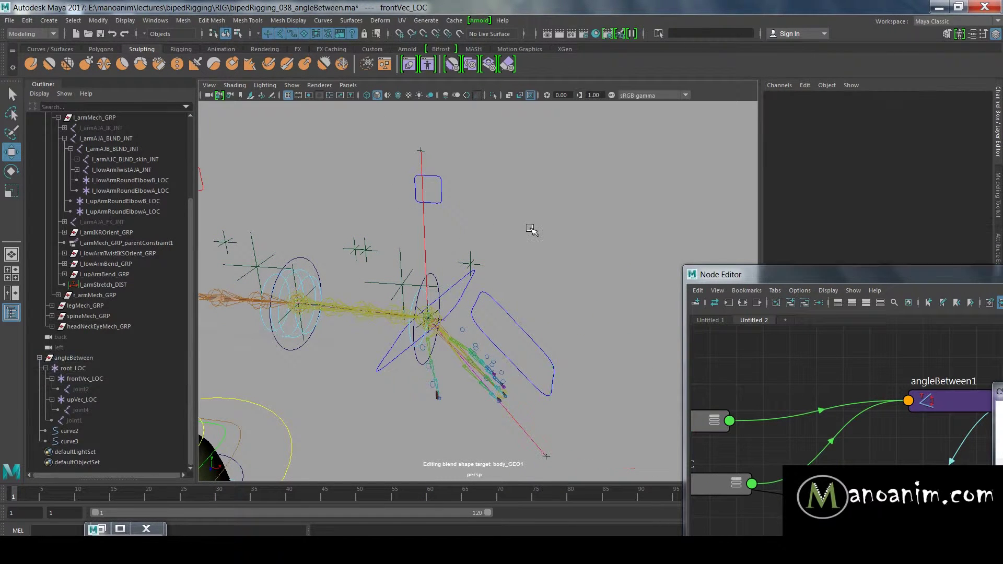
pyautogui.hotkey('ctrl', 'z')
pyautogui.hotkey('ctrl', 'z')
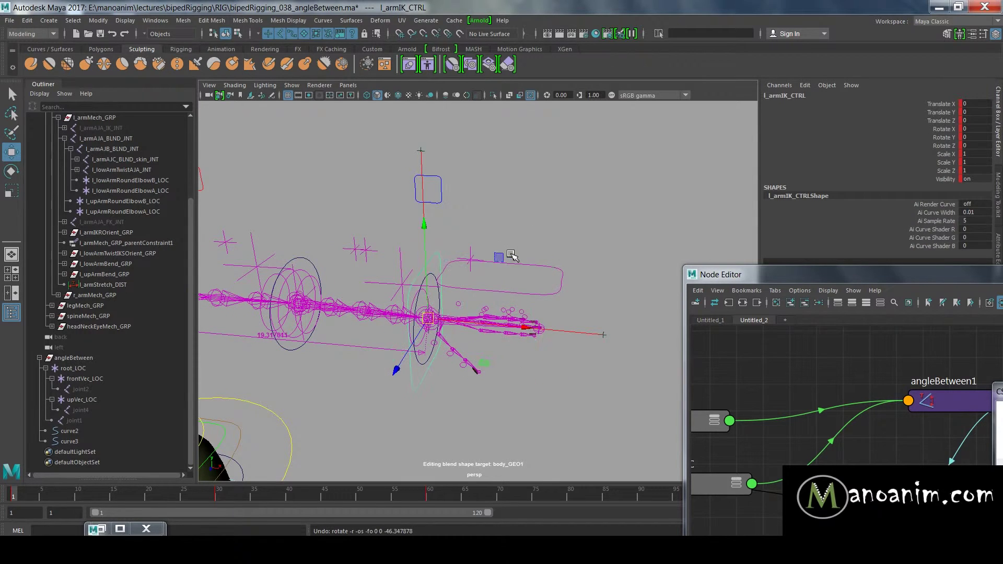
# Try rotating l_armIK_CTRL upward about 86 degrees in Z and moving frontVec_LOC up to upVec_LOC, and undo both changes.
pyautogui.press('e')
pyautogui.hotkey('ctrl', 'z')
pyautogui.moveTo(500, 265); pyautogui.dragTo(330, 214)
pyautogui.click(603, 334)
pyautogui.press('w')
pyautogui.moveTo(616, 340); pyautogui.dragTo(426, 153)
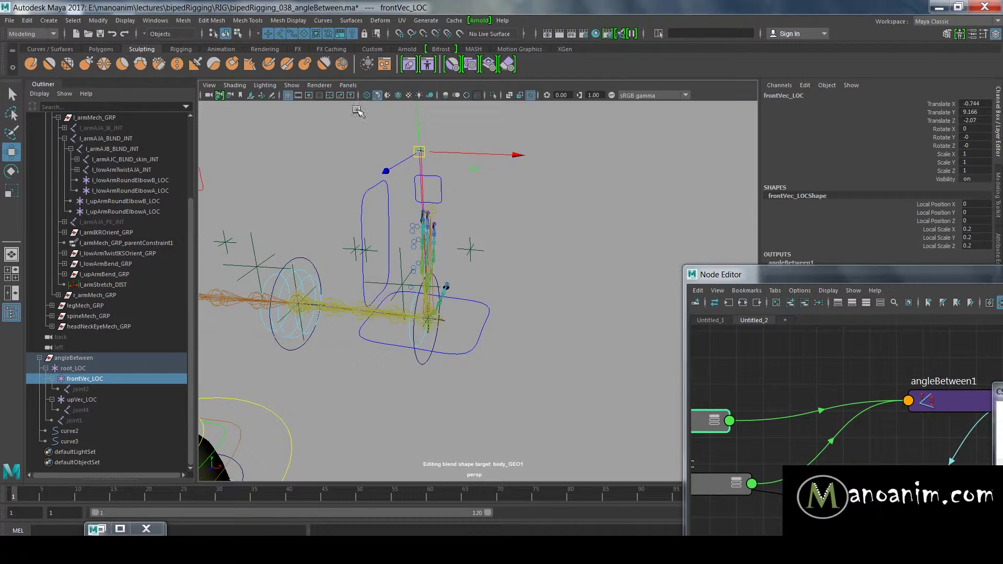
pyautogui.hotkey('ctrl', 'z')
pyautogui.hotkey('ctrl', 'z')
pyautogui.hotkey('ctrl', 'z')
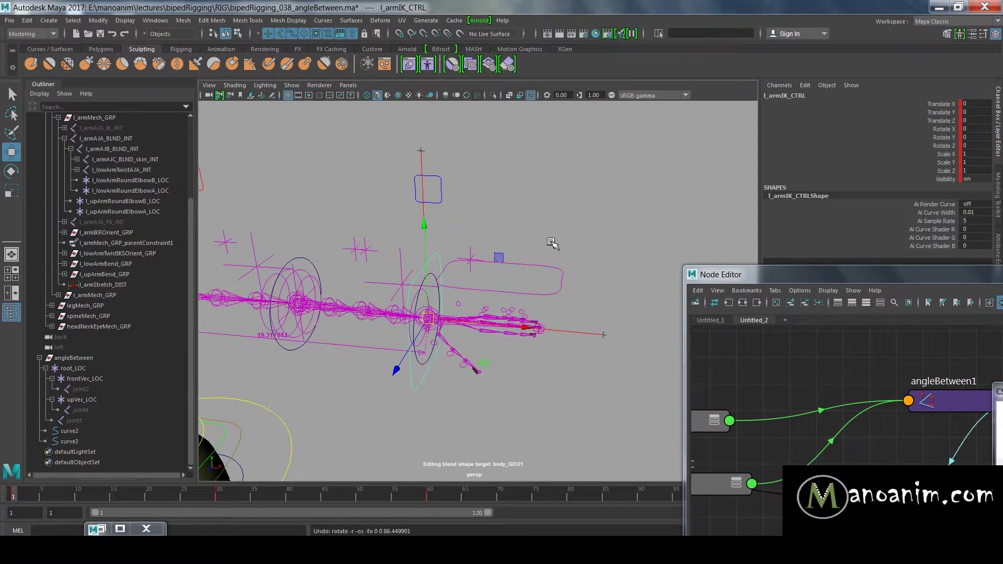
# Check frontVec_LOC and upVec_LOC beside the wrist control, and move the angleBetween1 node closer to their nodes in the Node Editor.
pyautogui.click(595, 220)
pyautogui.keyDown('alt'); pyautogui.moveTo(528, 278); pyautogui.dragTo(571, 304, button='right'); pyautogui.keyUp('alt')
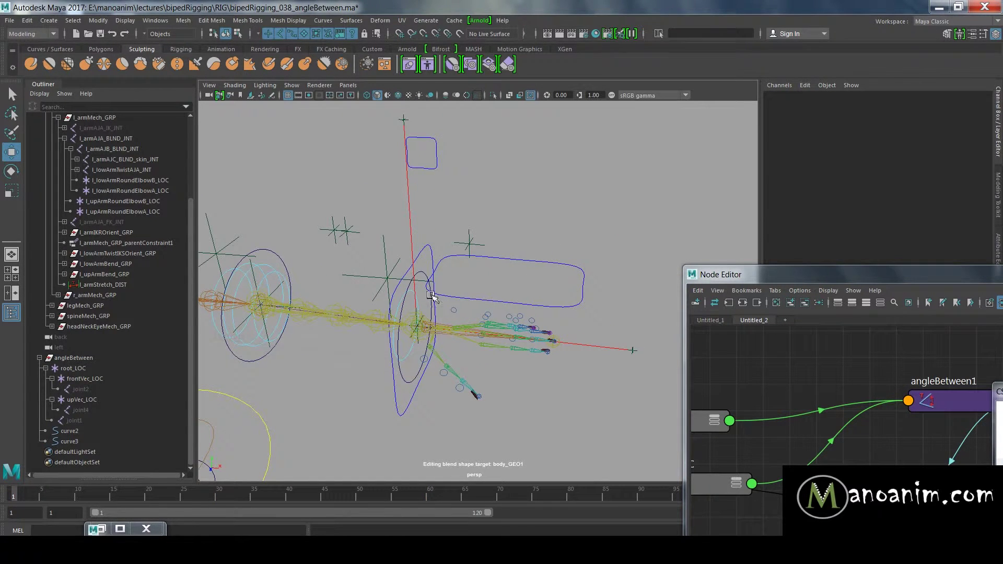
pyautogui.click(430, 251)
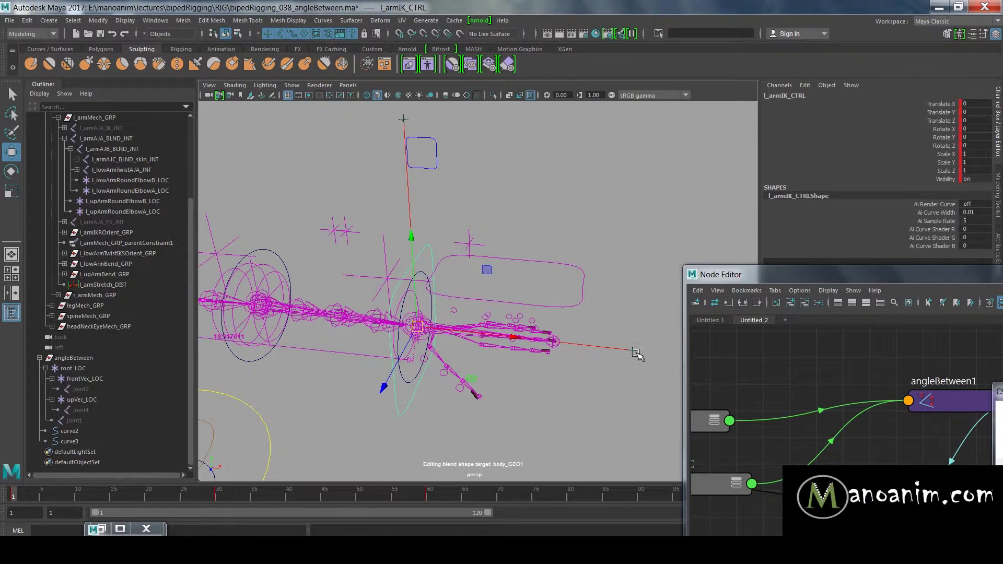
pyautogui.click(634, 350)
pyautogui.keyDown('shift'); pyautogui.click(405, 119); pyautogui.keyUp('shift')
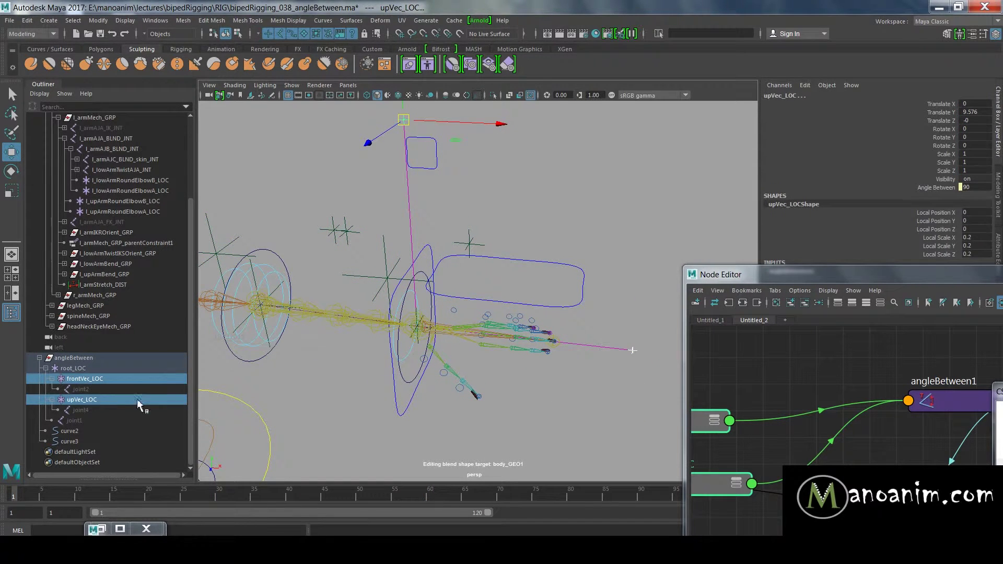
pyautogui.click(949, 399)
pyautogui.moveTo(952, 417); pyautogui.dragTo(881, 432)
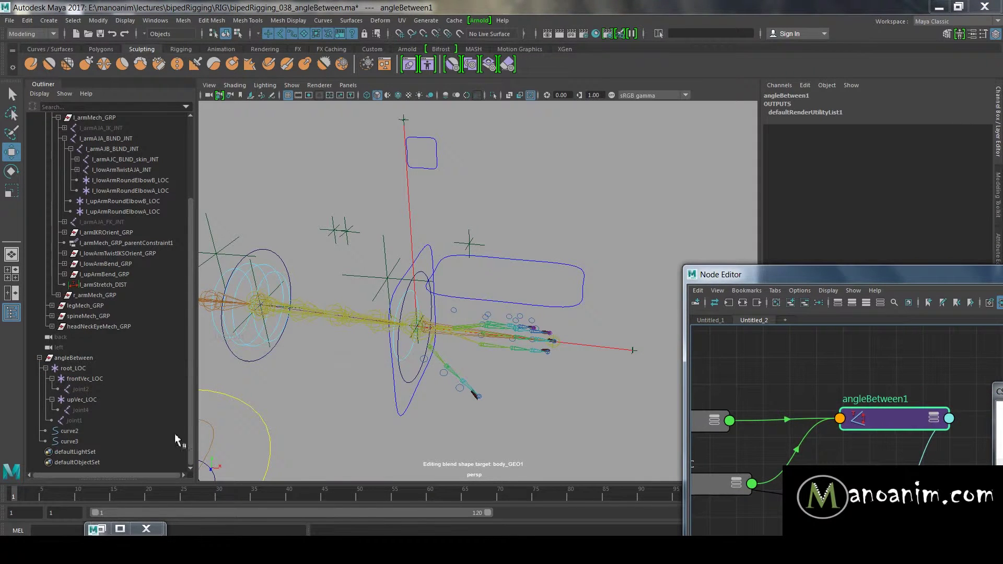
# Examine how root_LOC, frontVec_LOC and upVec_LOC in the angleBetween group relate to l_armIK_CTRL at the left wrist.
pyautogui.click(87, 380)
pyautogui.keyDown('ctrl'); pyautogui.click(85, 400); pyautogui.keyUp('ctrl')
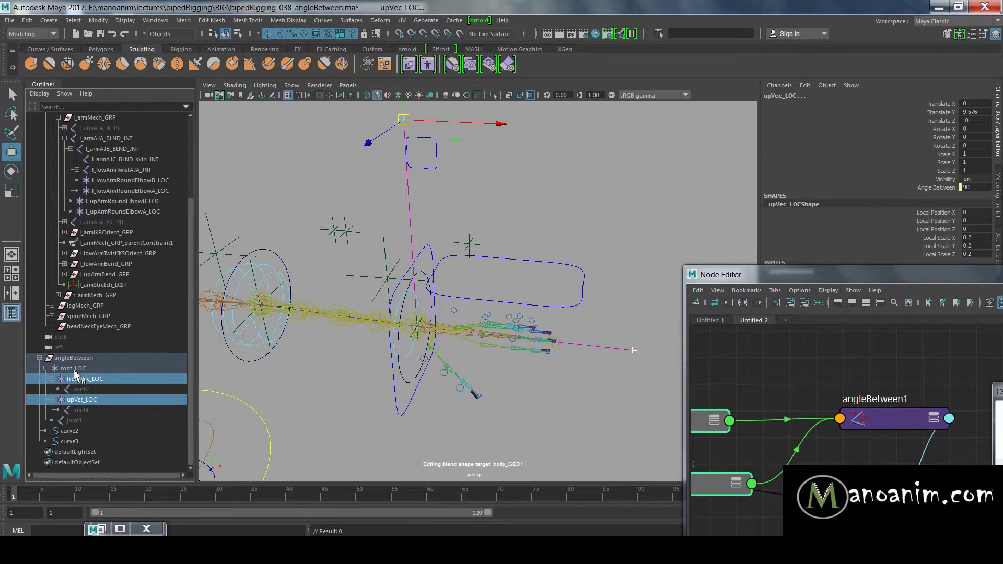
pyautogui.keyDown('ctrl'); pyautogui.click(76, 369); pyautogui.keyUp('ctrl')
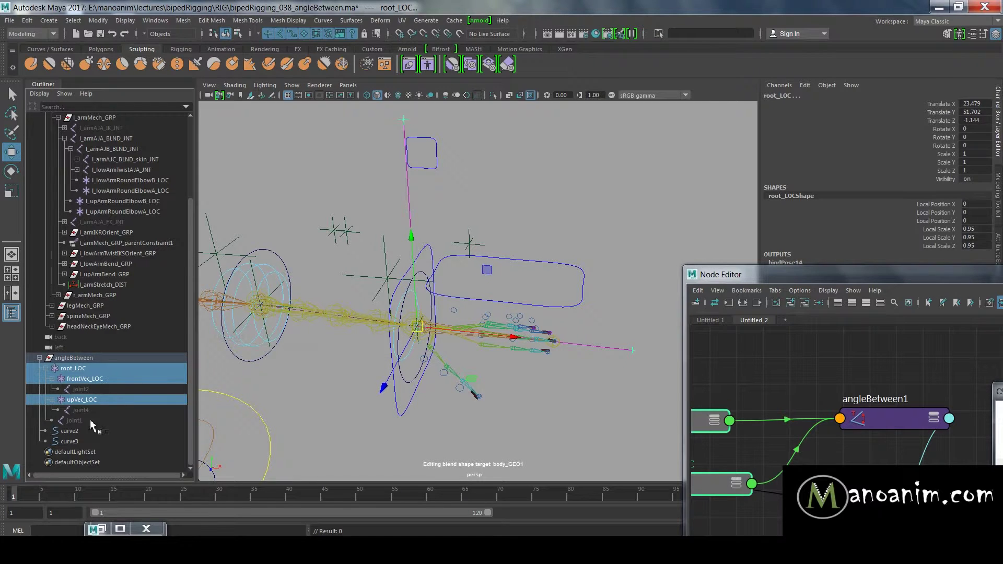
pyautogui.click(615, 214)
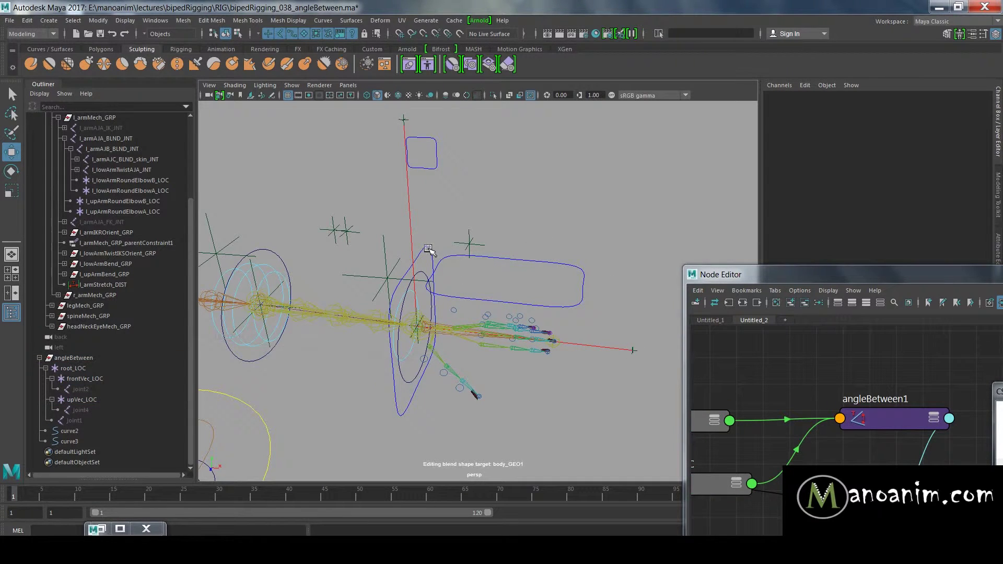
pyautogui.click(430, 249)
pyautogui.click(86, 360)
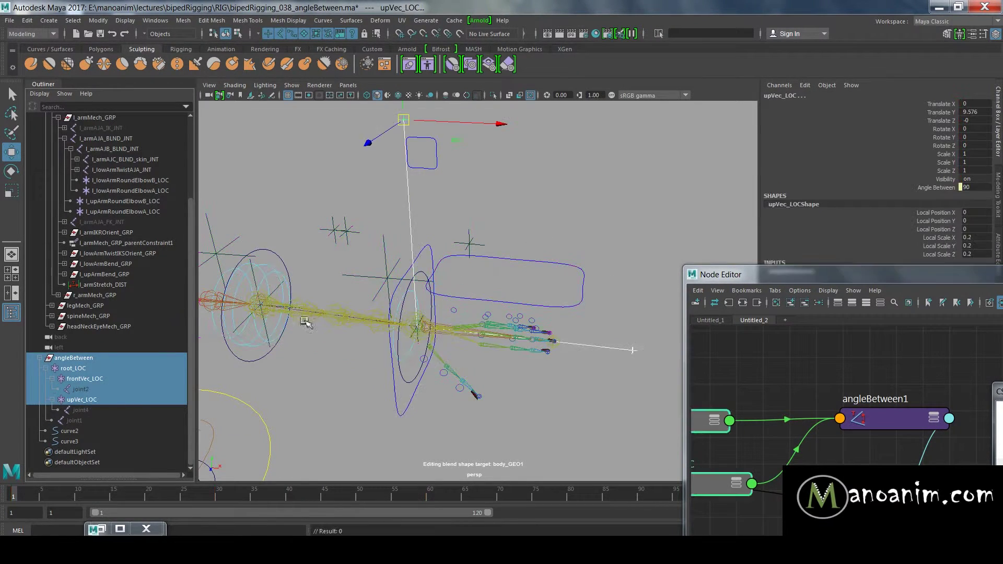
pyautogui.click(420, 249)
pyautogui.click(424, 252)
pyautogui.click(487, 265)
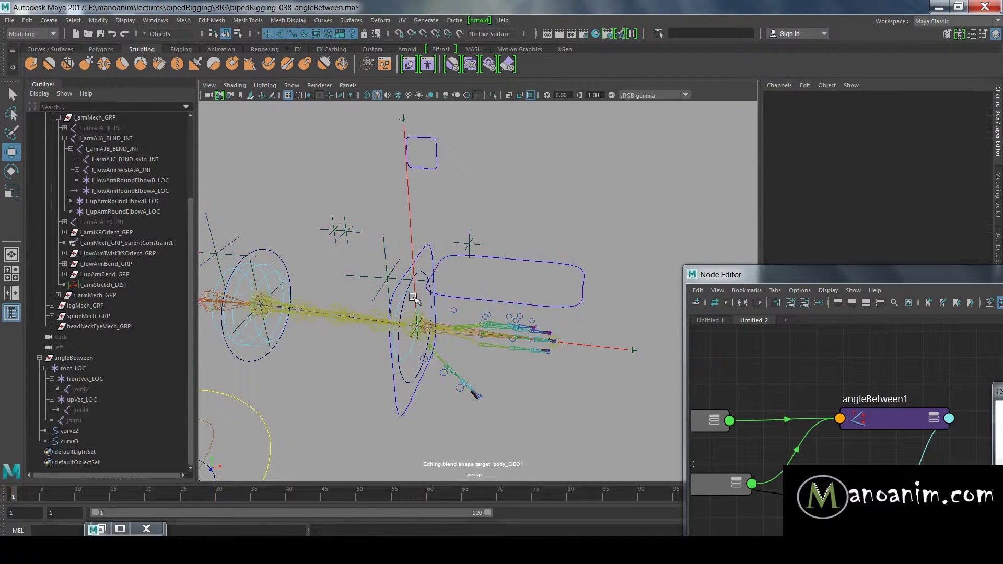
# Parent constrain frontVec_LOC to l_armAJC_BLND_skin_JNT with Maintain offset on and all translate and rotate axes, and move the options window aside.
pyautogui.keyDown('alt'); pyautogui.moveTo(415, 293); pyautogui.dragTo(453, 363, button='right'); pyautogui.keyUp('alt')
pyautogui.click(402, 365)
pyautogui.keyDown('alt'); pyautogui.moveTo(567, 365); pyautogui.dragTo(495, 332, button='right'); pyautogui.keyUp('alt')
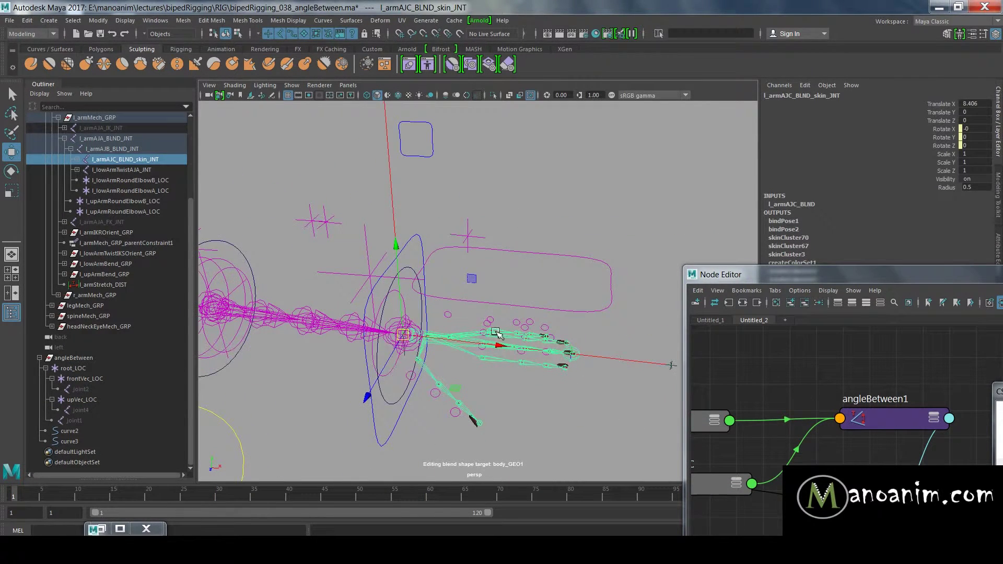
pyautogui.click(136, 160)
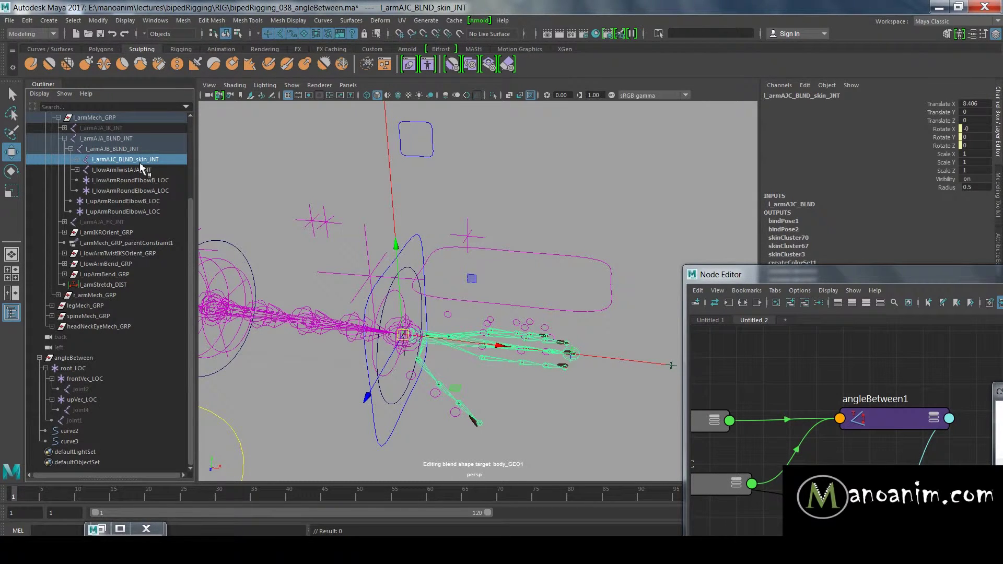
pyautogui.keyDown('alt'); pyautogui.moveTo(398, 277); pyautogui.dragTo(433, 304, button='right'); pyautogui.keyUp('alt')
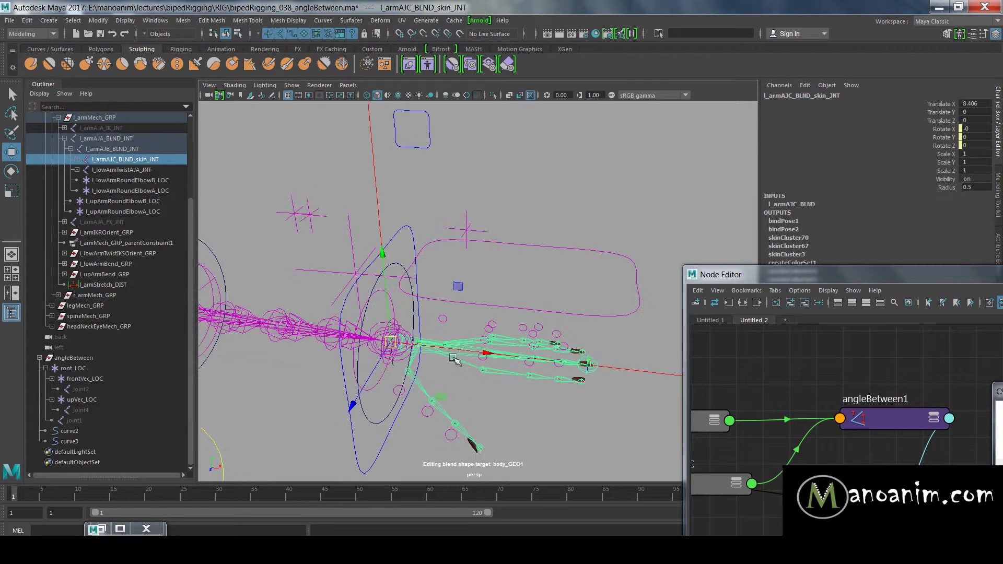
pyautogui.click(132, 159)
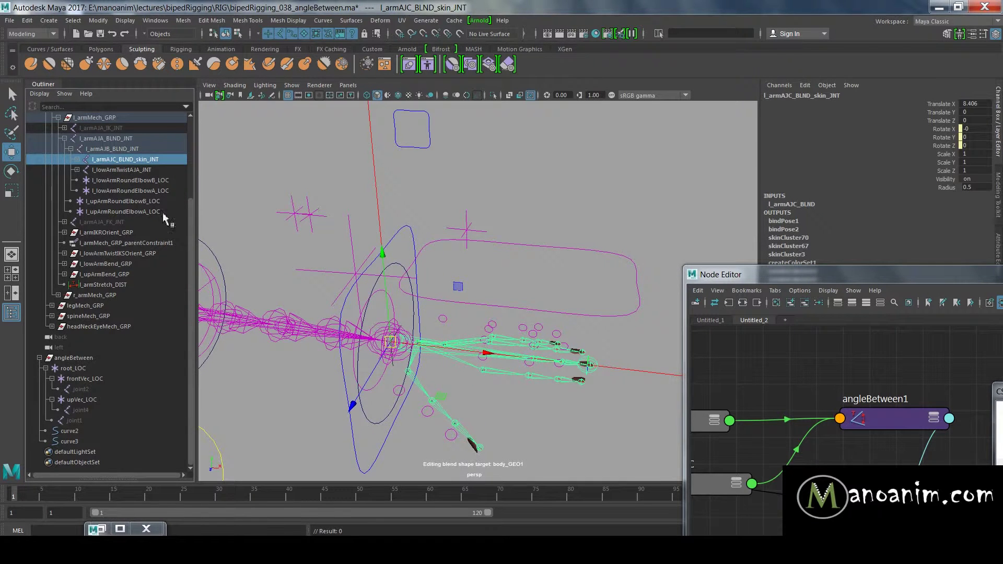
pyautogui.click(99, 379)
pyautogui.press('space')
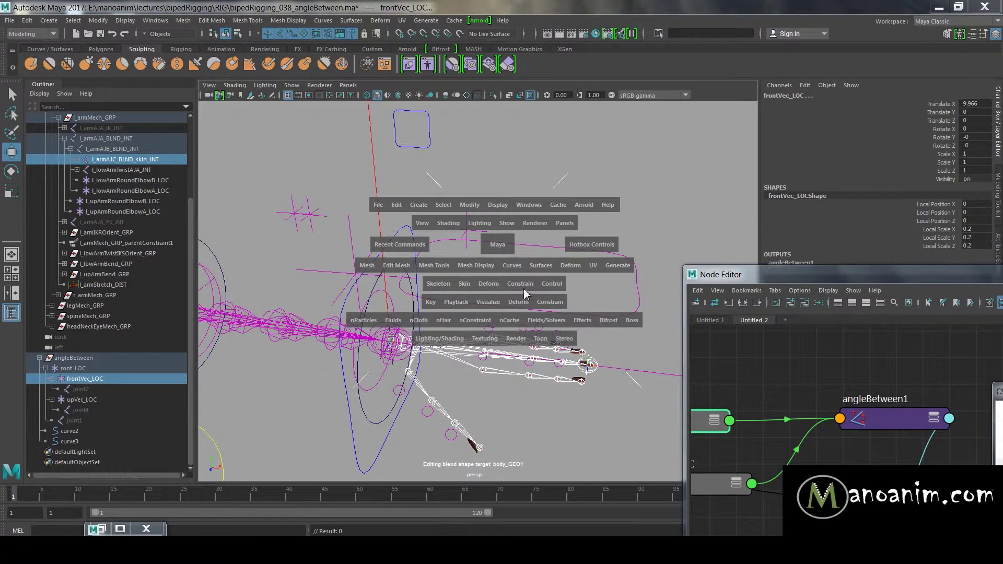
pyautogui.click(523, 288)
pyautogui.click(629, 319)
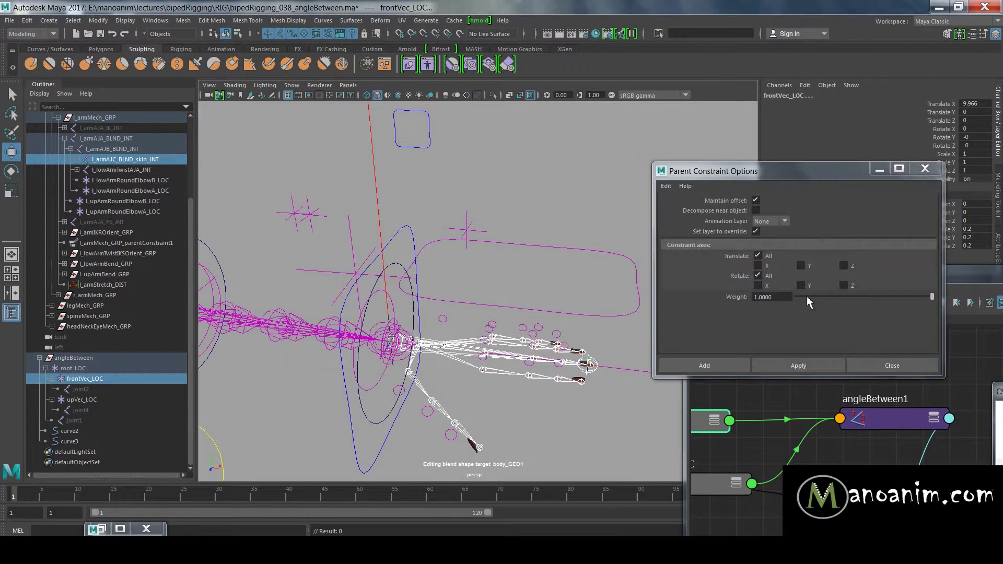
pyautogui.click(798, 366)
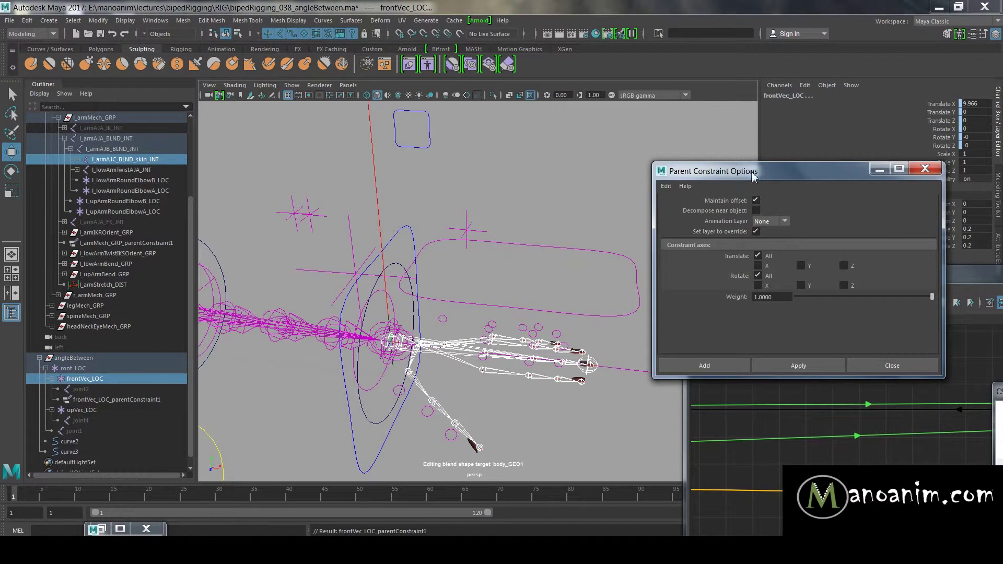
pyautogui.moveTo(751, 174); pyautogui.dragTo(858, 394)
# Rotate l_armIK_CTRL to about -29 degrees in Z to test whether frontVec_LOC follows the hand.
pyautogui.scroll(-2, 468, 261)
pyautogui.click(445, 249)
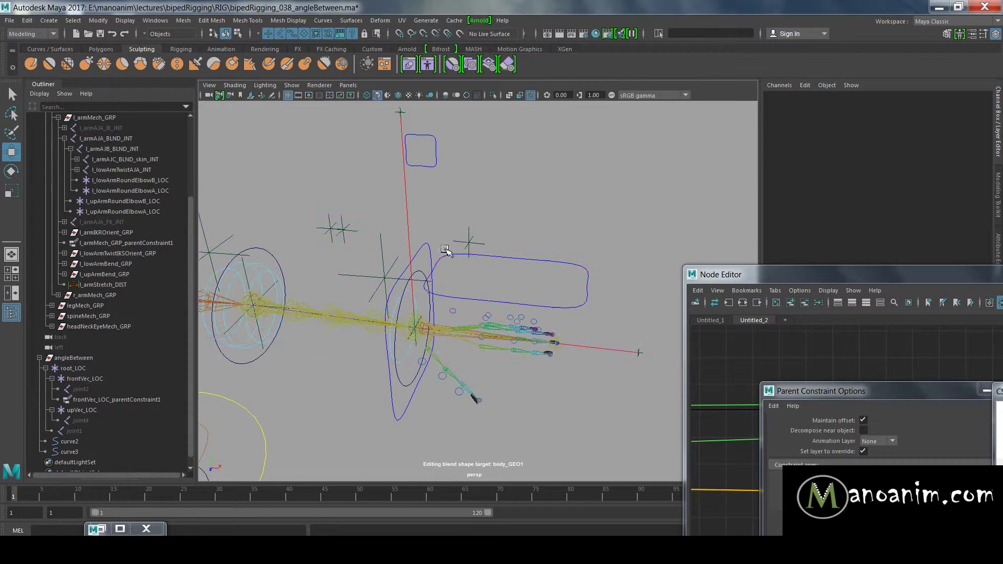
pyautogui.click(433, 250)
pyautogui.press('e')
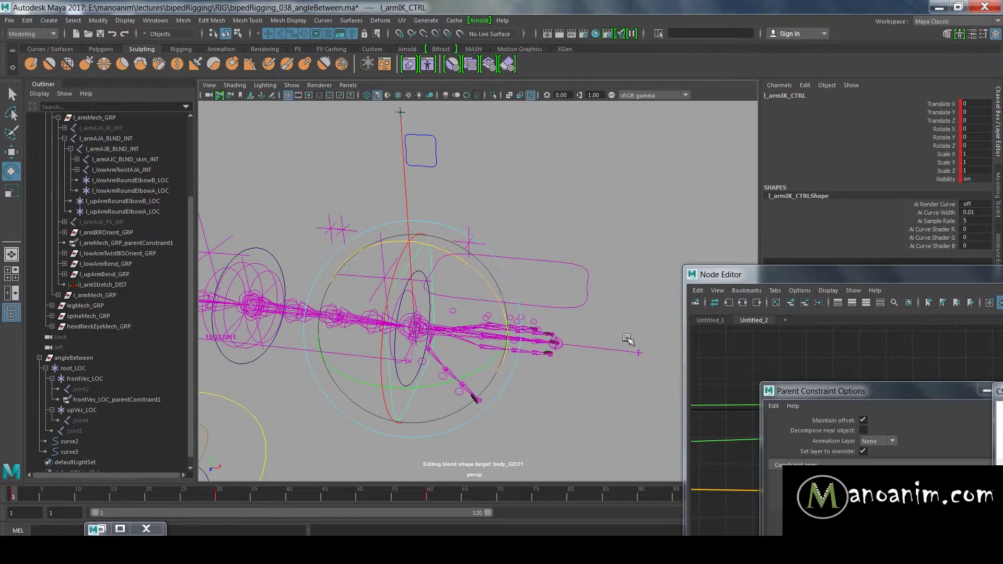
pyautogui.moveTo(473, 265); pyautogui.dragTo(503, 313)
# Try moving root_LOC away from the bent left wrist, and undo the move.
pyautogui.click(71, 370)
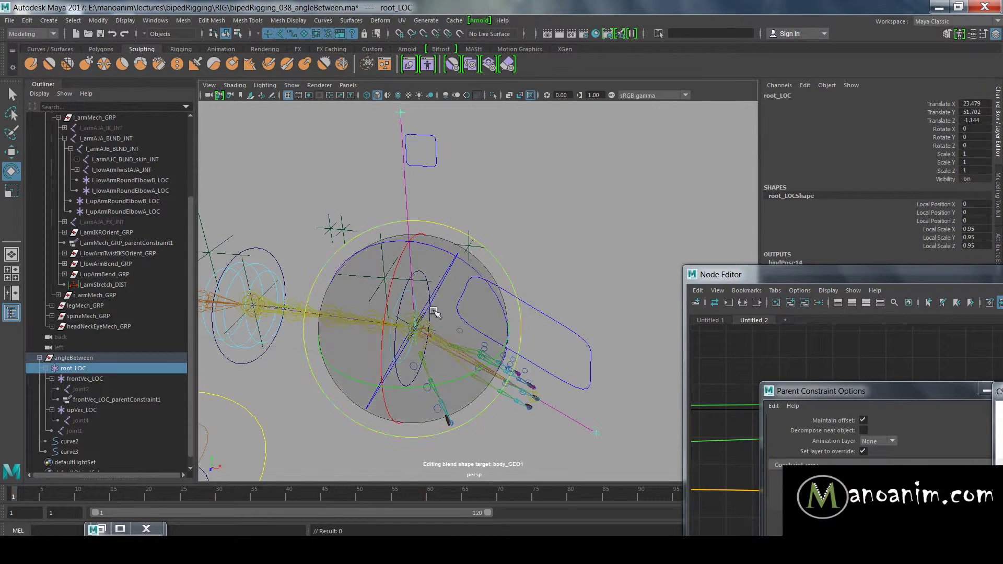
pyautogui.press('w')
pyautogui.moveTo(437, 311); pyautogui.dragTo(493, 341)
pyautogui.hotkey('ctrl', 'z')
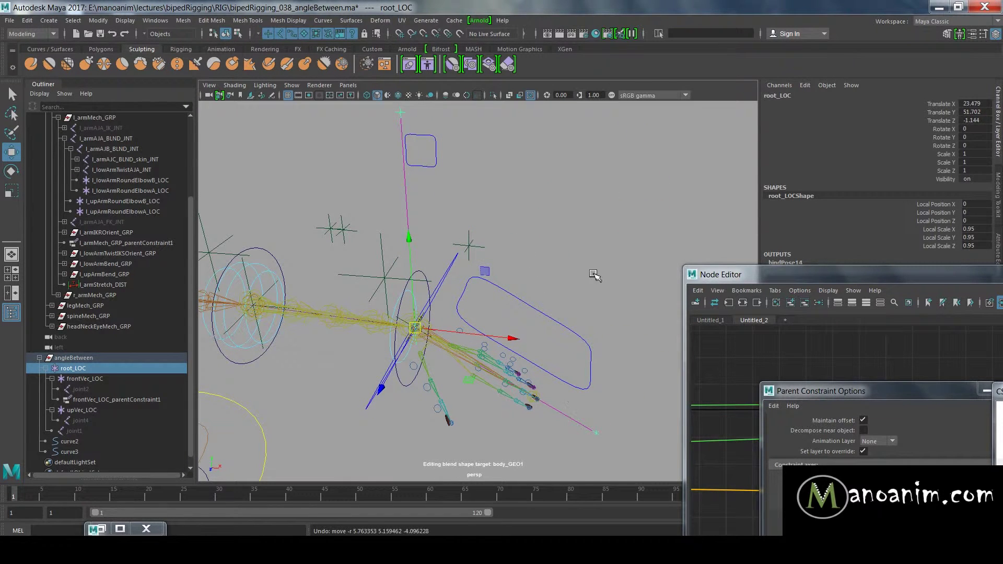
# Examine l_armIK_CTRL and l_armAJC_BLND_skin_JNT at the bent left wrist.
pyautogui.click(594, 275)
pyautogui.click(446, 280)
pyautogui.keyDown('alt'); pyautogui.moveTo(436, 291); pyautogui.dragTo(433, 381, button='right'); pyautogui.keyUp('alt')
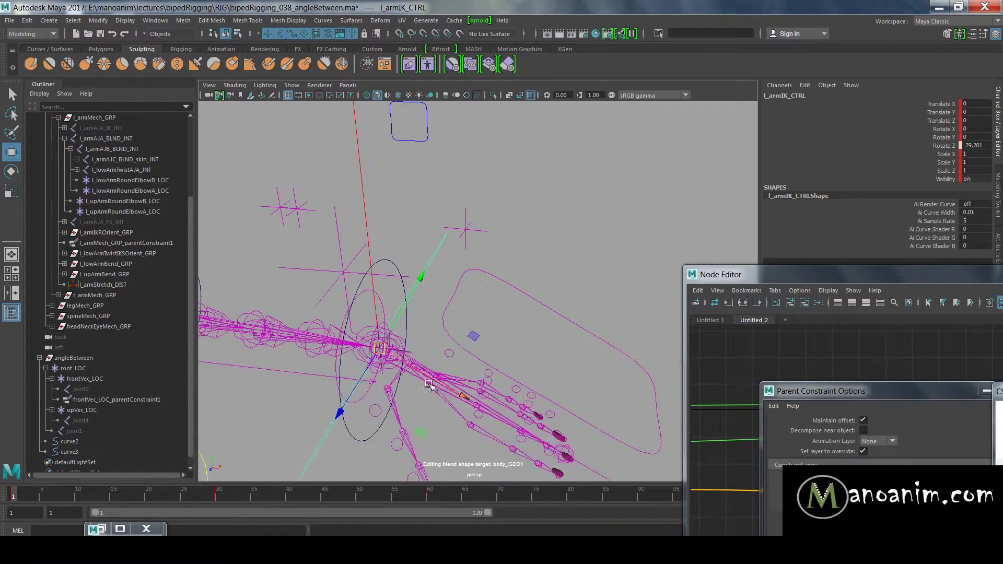
pyautogui.click(452, 330)
pyautogui.click(418, 285)
pyautogui.click(448, 356)
pyautogui.click(416, 379)
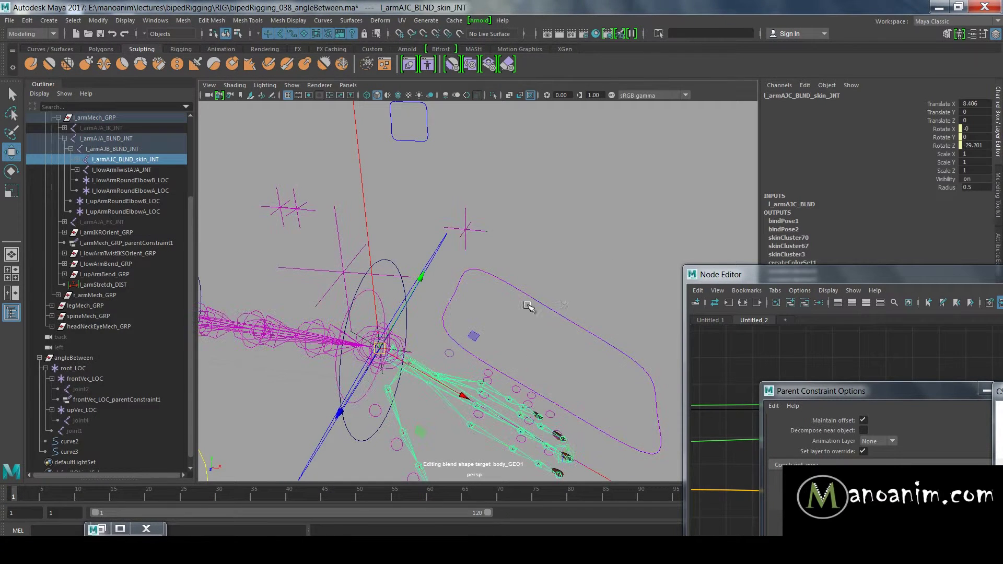
pyautogui.click(474, 303)
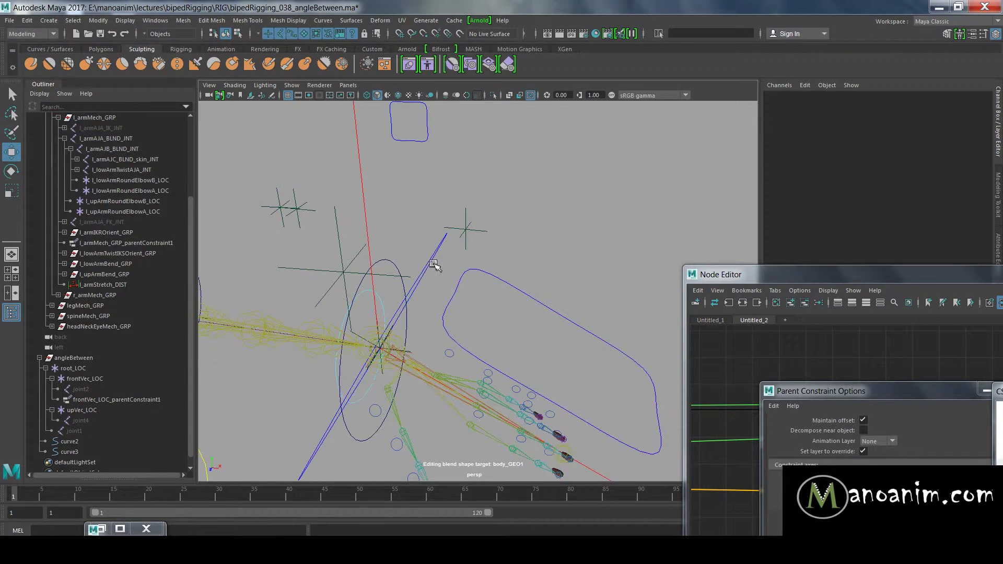
# Reset the Rotate Z of l_armIK_CTRL to 0 to straighten the left wrist.
pyautogui.click(418, 282)
pyautogui.doubleClick(975, 144)
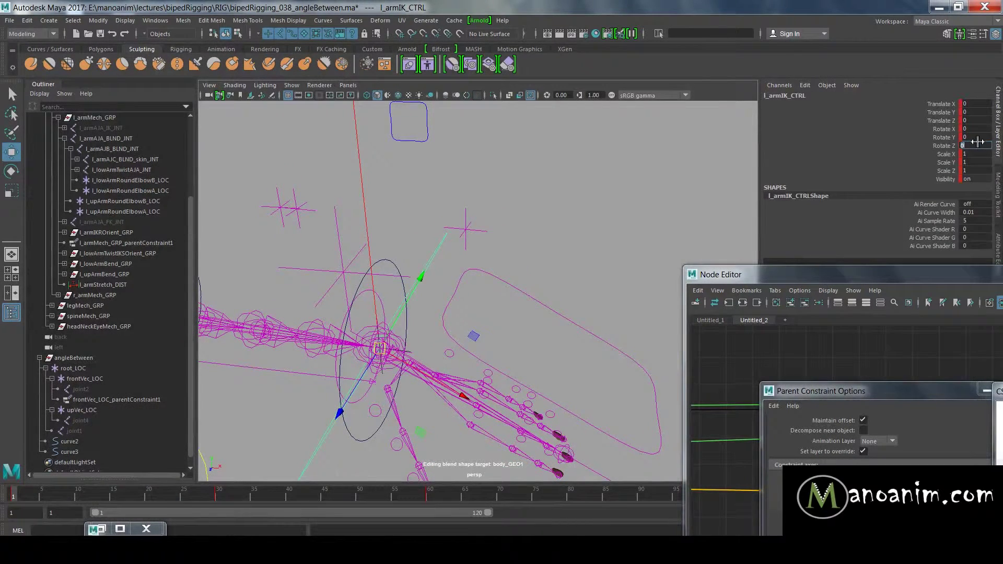
pyautogui.press('Return')
pyautogui.click(407, 200)
pyautogui.keyDown('alt'); pyautogui.moveTo(531, 217); pyautogui.dragTo(461, 265); pyautogui.keyUp('alt')
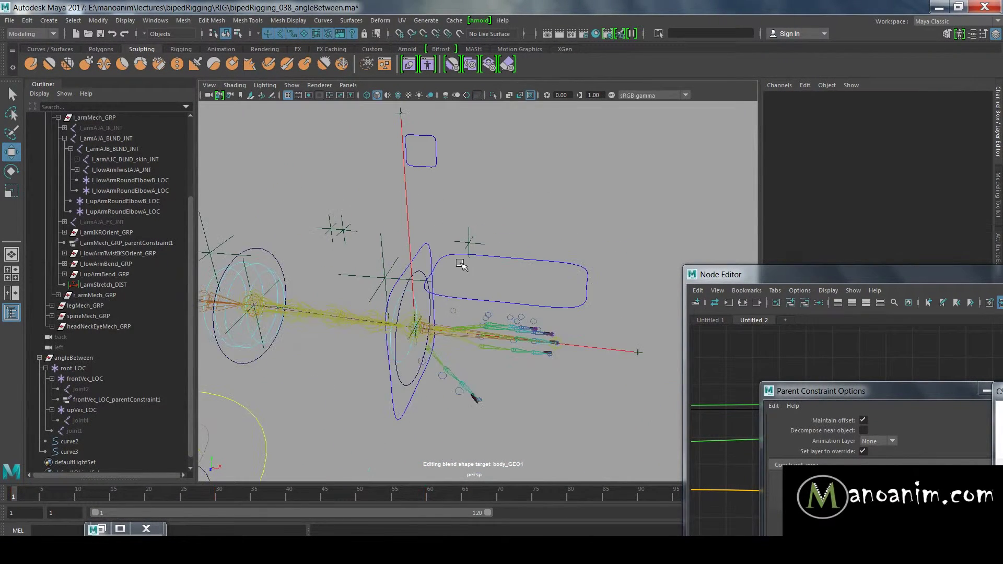
# Examine the locator setup around the straightened left wrist joint, and select root_LOC.
pyautogui.keyDown('alt'); pyautogui.moveTo(454, 337); pyautogui.dragTo(567, 396, button='right'); pyautogui.keyUp('alt')
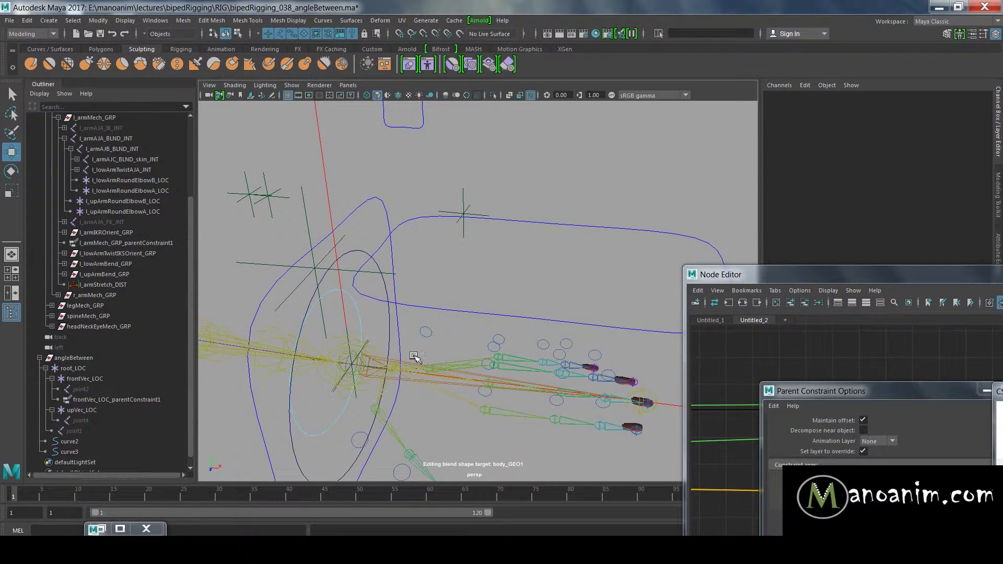
pyautogui.keyDown('alt'); pyautogui.moveTo(566, 273); pyautogui.dragTo(381, 248, button='right'); pyautogui.keyUp('alt')
pyautogui.keyDown('alt'); pyautogui.moveTo(381, 248); pyautogui.dragTo(334, 242, button='middle'); pyautogui.keyUp('alt')
pyautogui.keyDown('alt'); pyautogui.moveTo(434, 274); pyautogui.dragTo(500, 298, button='right'); pyautogui.keyUp('alt')
pyautogui.keyDown('alt'); pyautogui.moveTo(394, 256); pyautogui.dragTo(473, 261); pyautogui.keyUp('alt')
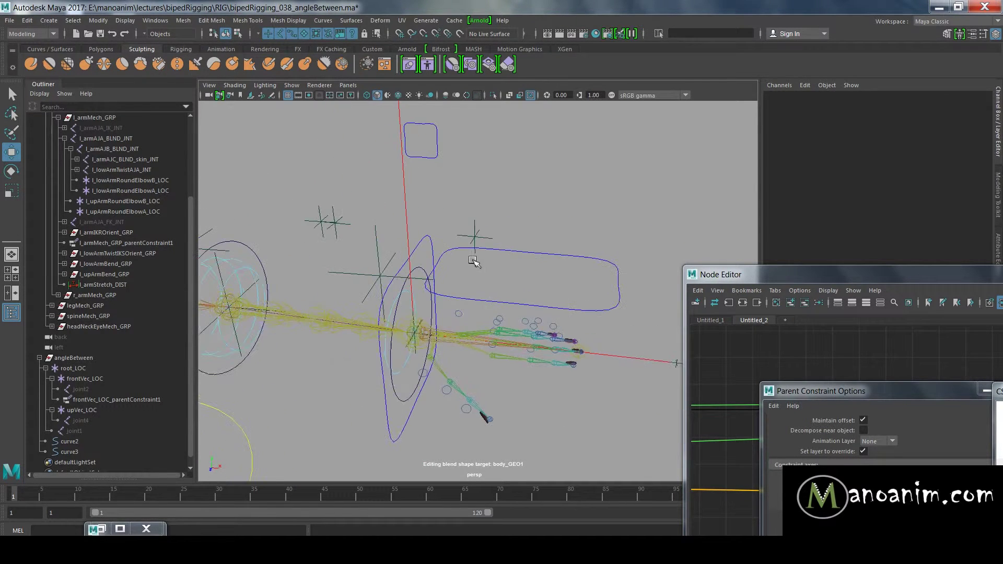
pyautogui.click(84, 369)
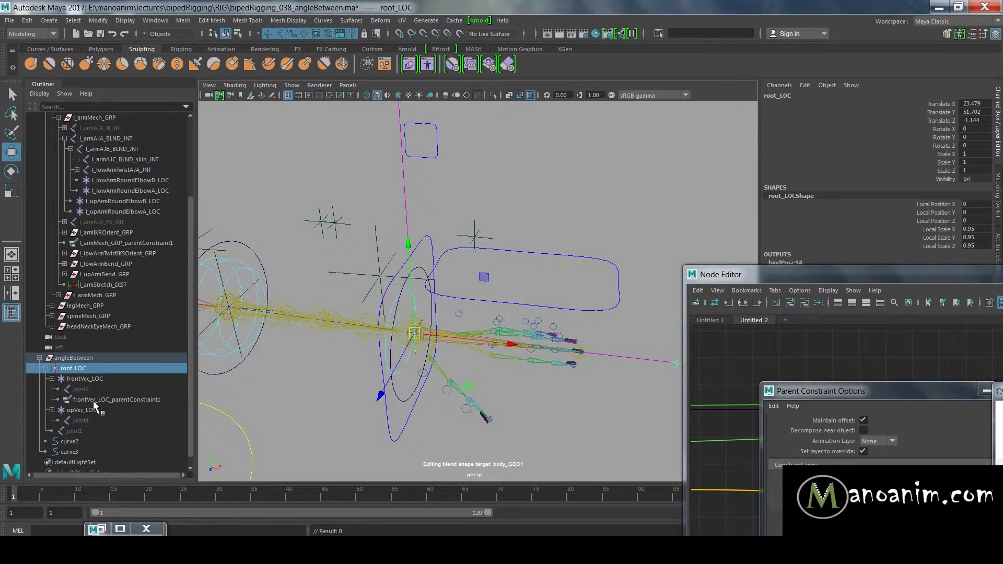
pyautogui.keyDown('alt'); pyautogui.moveTo(384, 324); pyautogui.dragTo(412, 343); pyautogui.keyUp('alt')
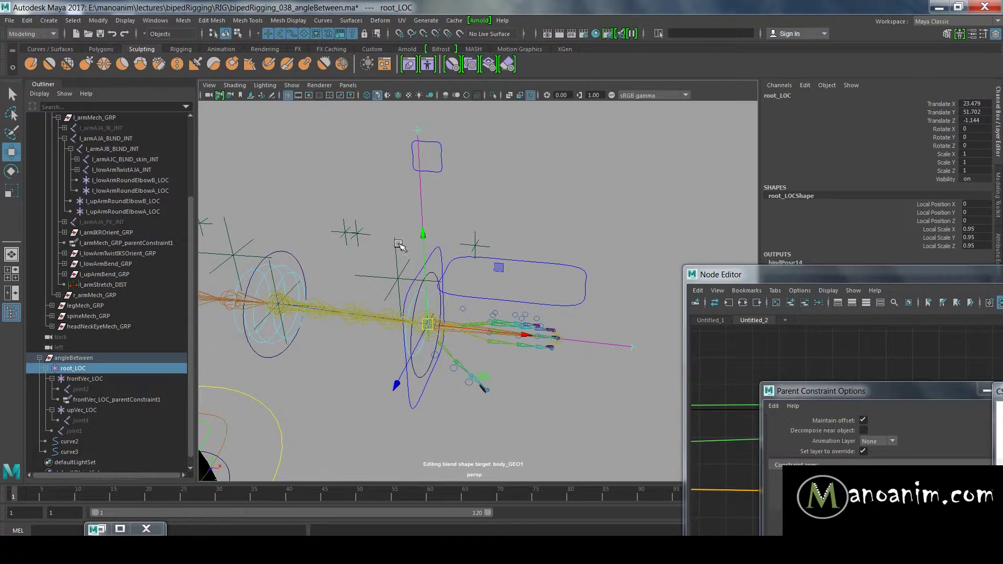
# Parent-constrain root_LOC to the left forearm joint l_armAJB_BLND_JNT.
pyautogui.keyDown('alt'); pyautogui.moveTo(307, 290); pyautogui.dragTo(536, 377, button='right'); pyautogui.keyUp('alt')
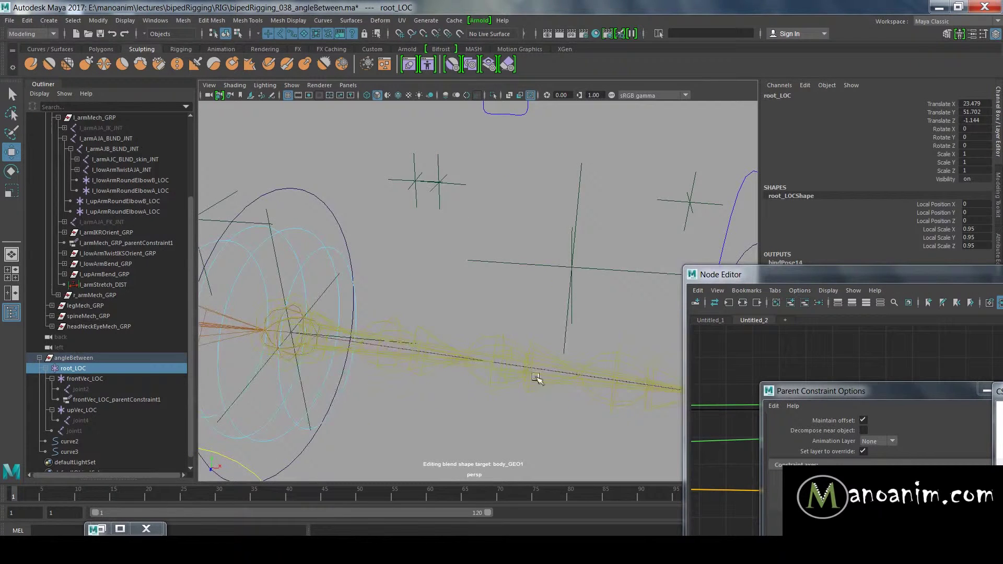
pyautogui.click(459, 351)
pyautogui.click(128, 139)
pyautogui.click(129, 148)
pyautogui.keyDown('alt'); pyautogui.moveTo(537, 239); pyautogui.dragTo(475, 343); pyautogui.keyUp('alt')
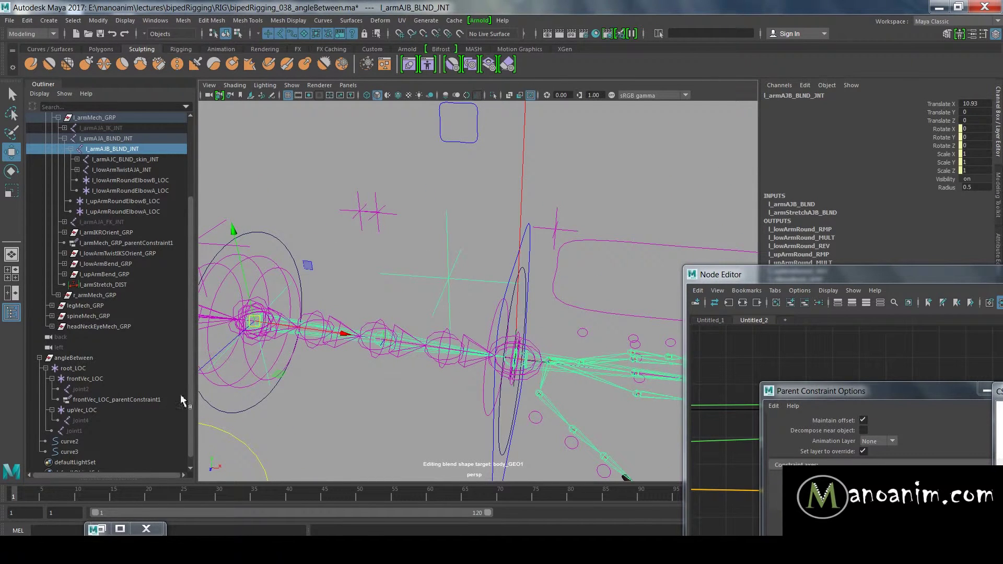
pyautogui.click(73, 368)
pyautogui.press('space')
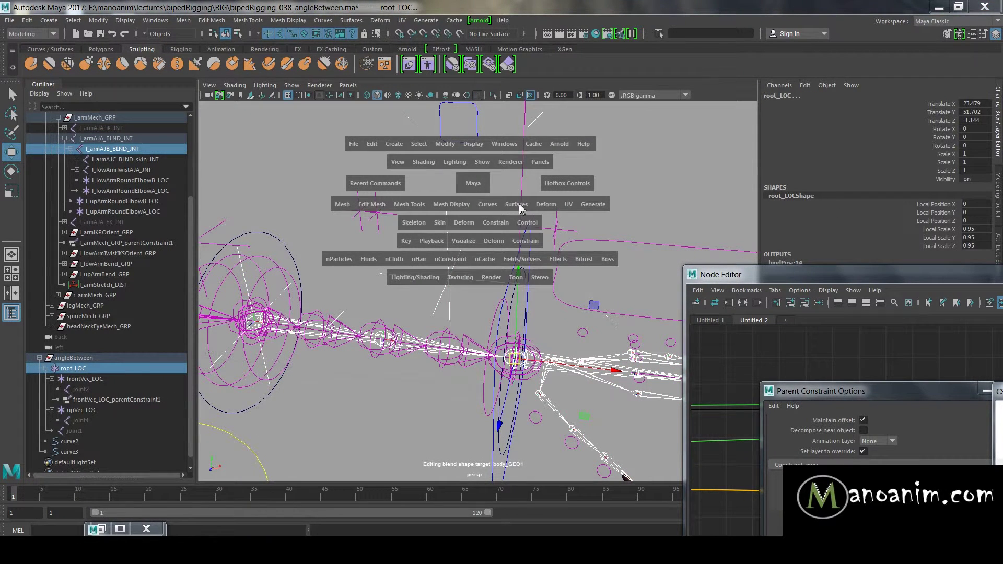
pyautogui.click(495, 223)
pyautogui.click(517, 251)
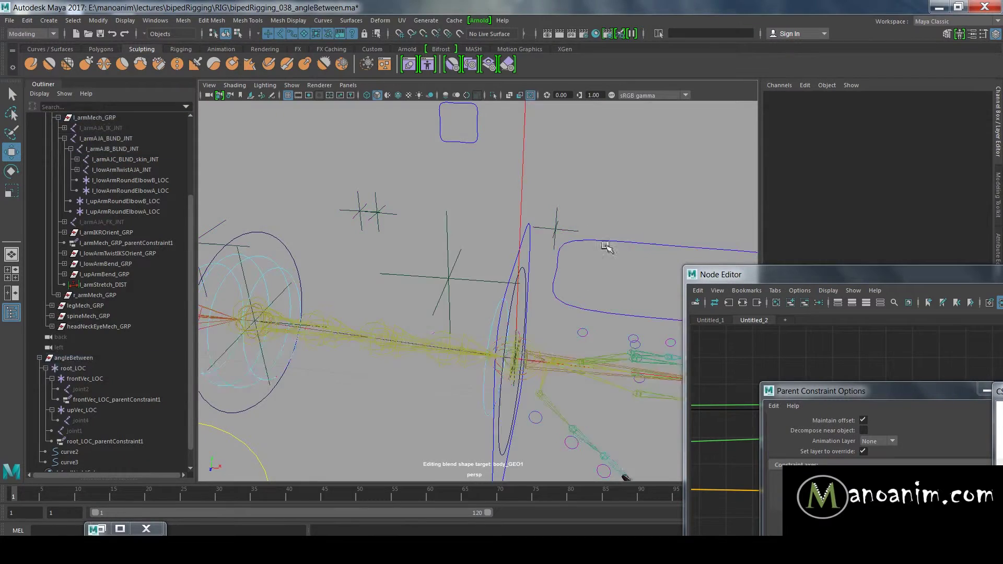
# Rotate l_armIK_CTRL to bend the left hand downward, and check upVec_LOC's Angle Between value.
pyautogui.click(520, 246)
pyautogui.press('e')
pyautogui.moveTo(535, 262); pyautogui.dragTo(571, 359)
pyautogui.press('w')
pyautogui.click(505, 122)
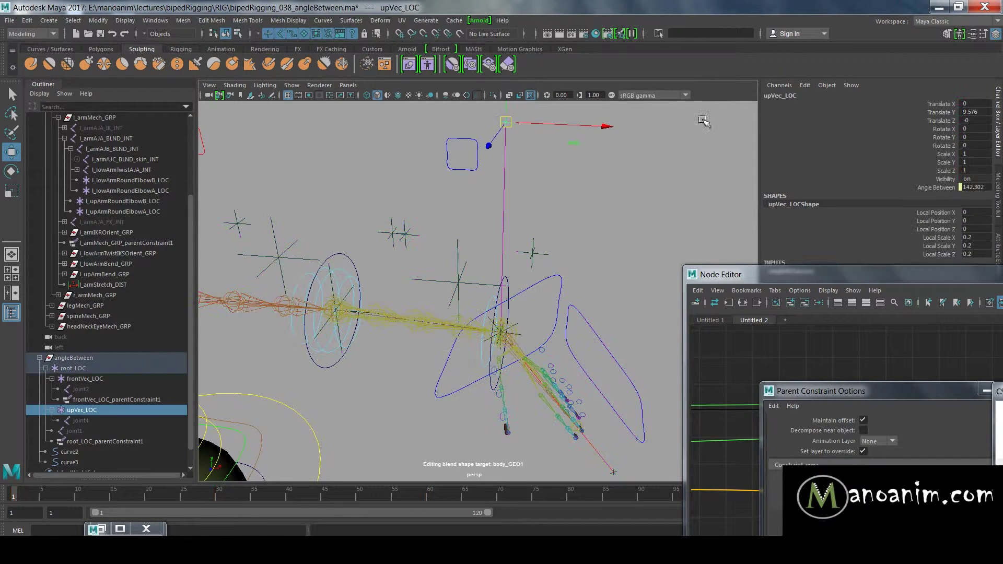
pyautogui.click(619, 257)
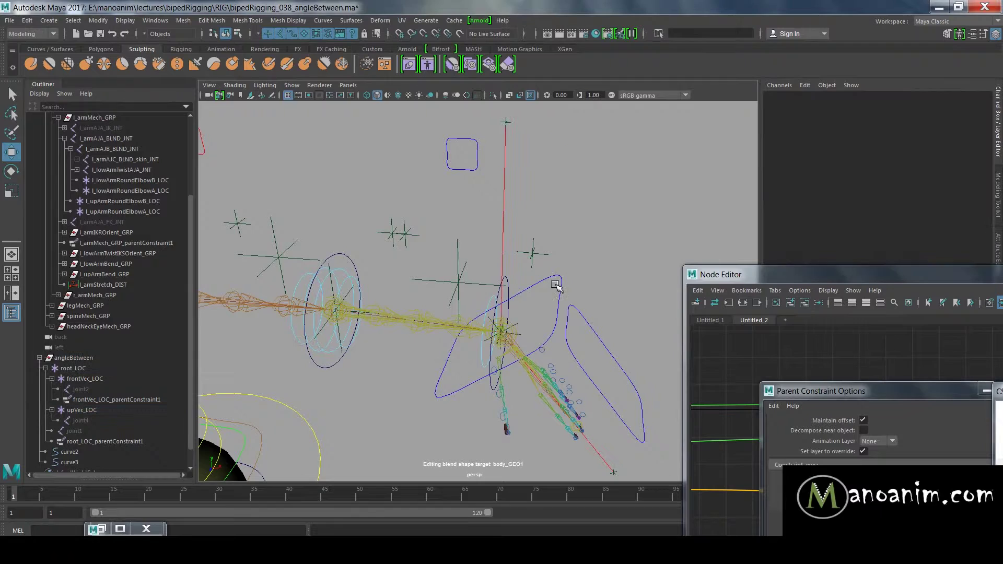
# Rotate l_armIK_CTRL to bend the left hand up towards upVec_LOC, and check the Angle Between value again.
pyautogui.click(558, 286)
pyautogui.press('e')
pyautogui.moveTo(576, 278); pyautogui.dragTo(235, 499)
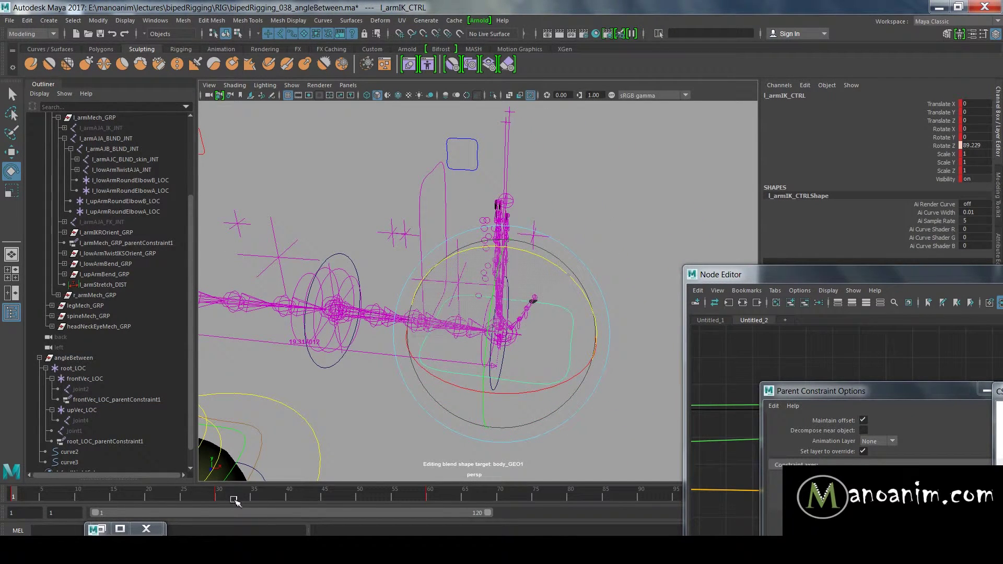
pyautogui.click(500, 122)
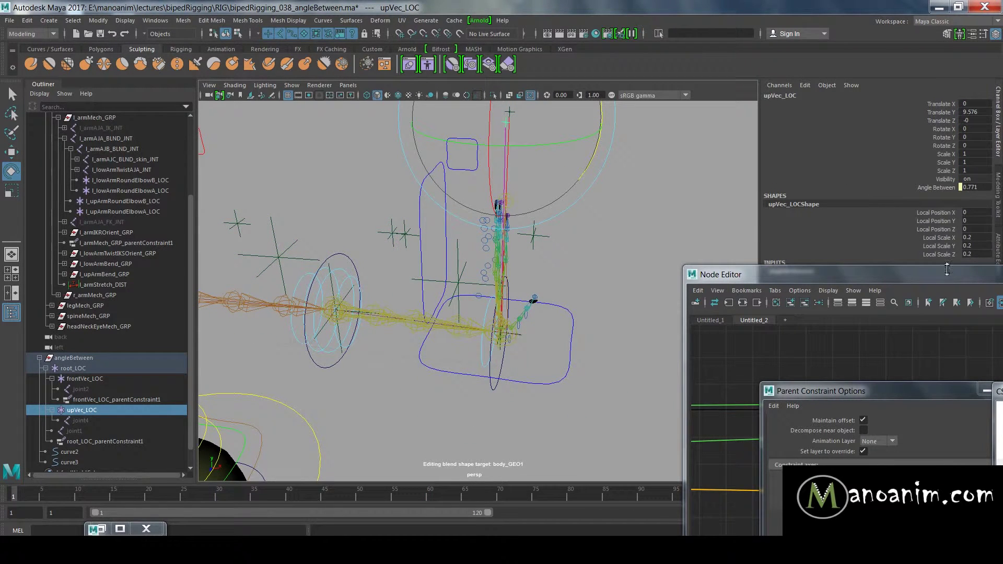
# Reset the Rotate Z of l_armIK_CTRL to 0, and return the timeline to frame 1.
pyautogui.click(571, 314)
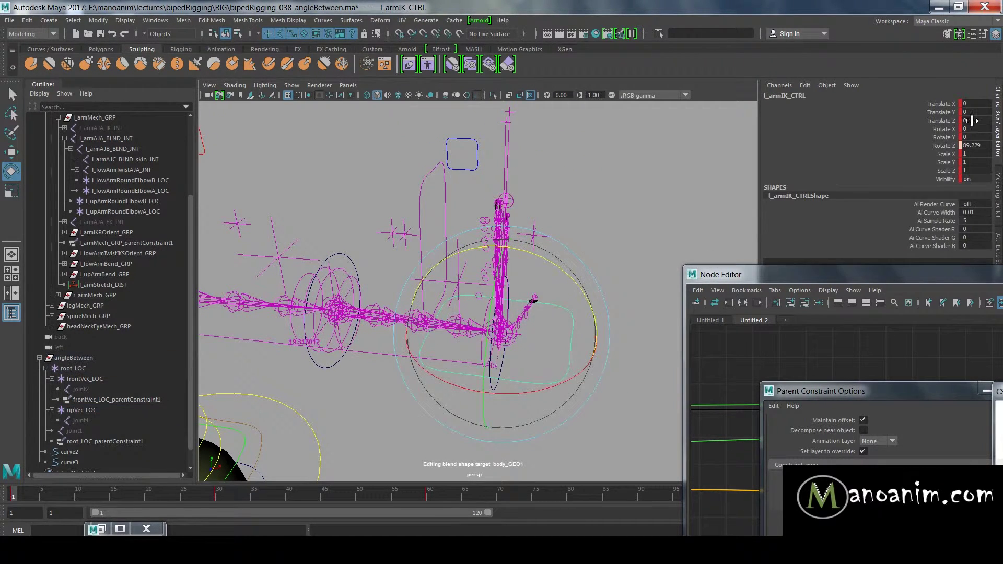
pyautogui.doubleClick(977, 149)
pyautogui.write('0')
pyautogui.press('Return')
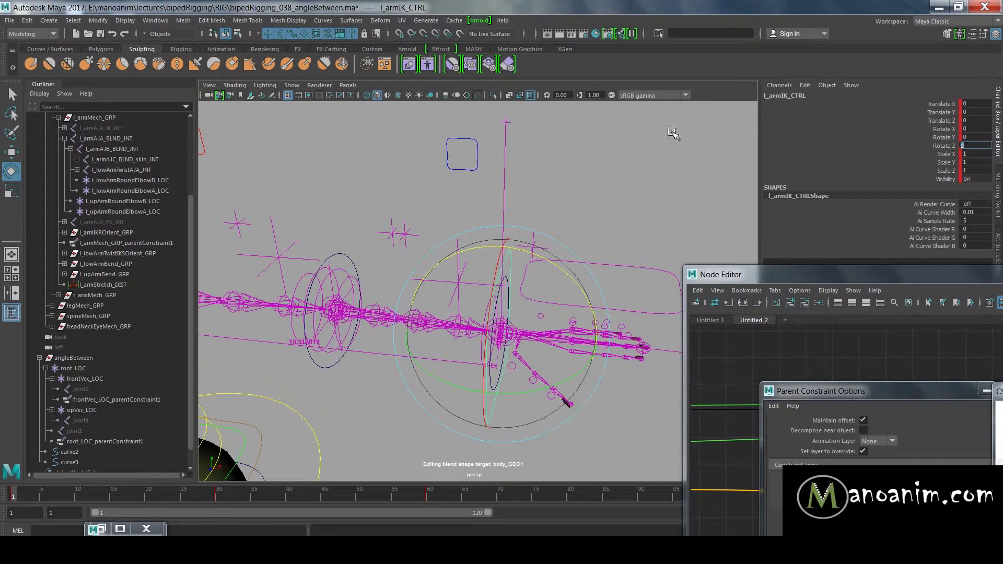
pyautogui.moveTo(183, 493); pyautogui.dragTo(4, 493)
# Close the Parent Constraint Options and bring the whole Node Editor graph into view.
pyautogui.moveTo(916, 398); pyautogui.dragTo(441, 357)
pyautogui.click(568, 358)
pyautogui.moveTo(798, 278); pyautogui.dragTo(557, 168)
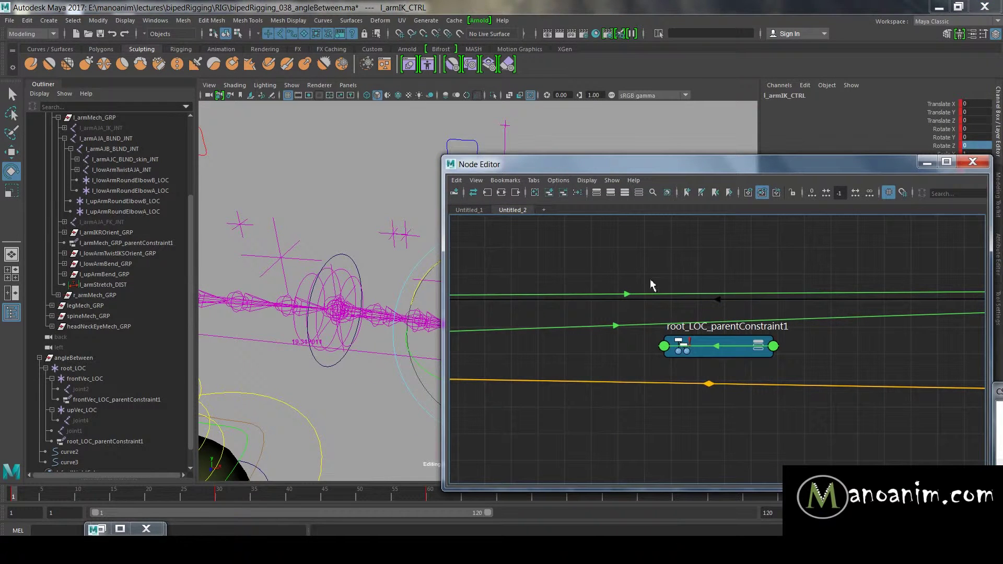
pyautogui.scroll(-2, 726, 276)
pyautogui.scroll(-4, 696, 269)
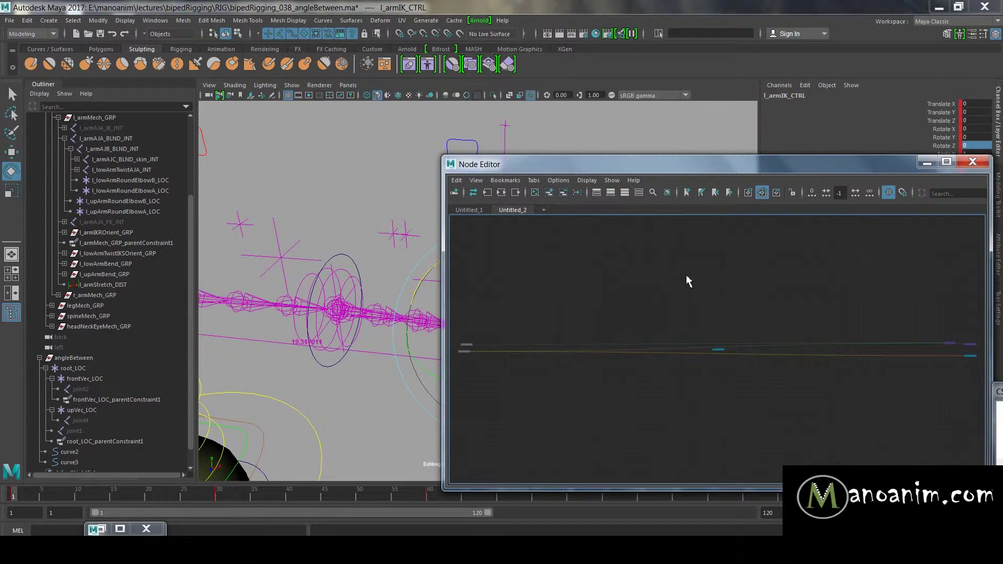
# Gather the upVec_LOC and frontVec_LOC nodes next to the angleBetween1 node in the graph.
pyautogui.moveTo(472, 330); pyautogui.dragTo(887, 344)
pyautogui.moveTo(892, 379); pyautogui.dragTo(986, 318)
pyautogui.press('f')
pyautogui.press('a')
pyautogui.moveTo(461, 383); pyautogui.dragTo(461, 384)
pyautogui.moveTo(478, 347); pyautogui.dragTo(734, 340)
# Undo the hiding of root_LOC_parentConstraint1, and remove its node from the Node Editor graph.
pyautogui.hotkey('ctrl', 'h')
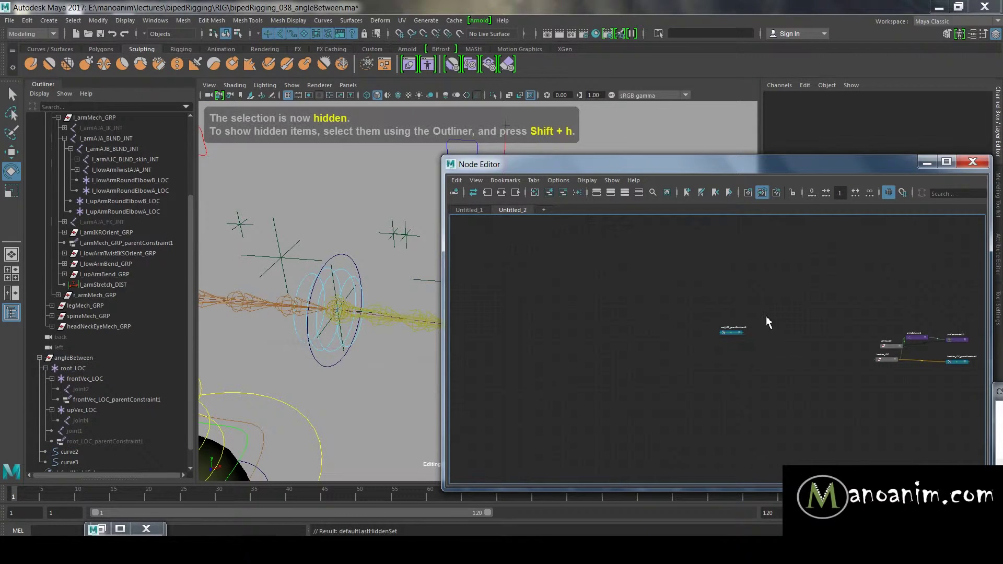
pyautogui.click(434, 268)
pyautogui.hotkey('ctrl', 'z')
pyautogui.hotkey('ctrl', 'z')
pyautogui.moveTo(569, 252); pyautogui.dragTo(865, 366)
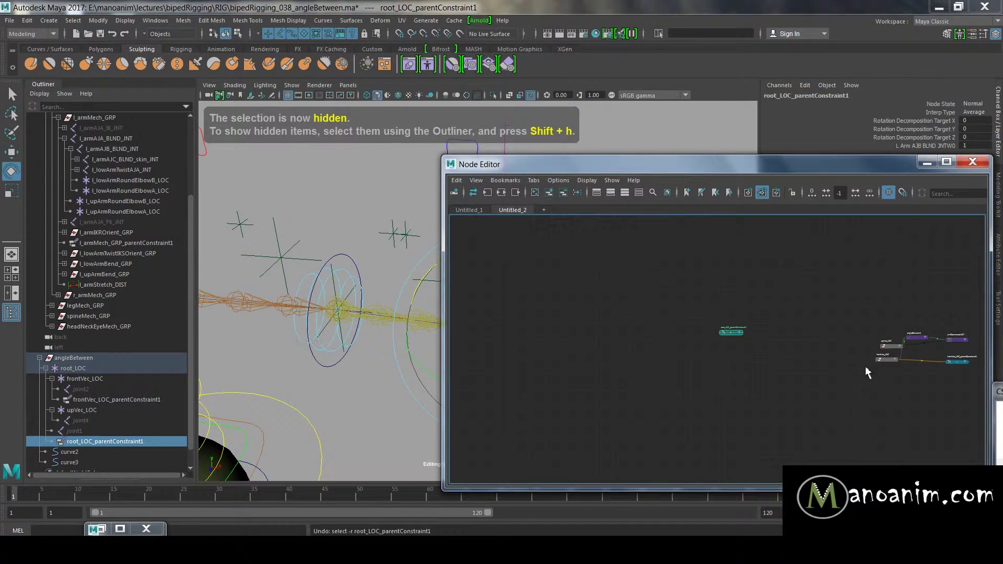
pyautogui.click(562, 192)
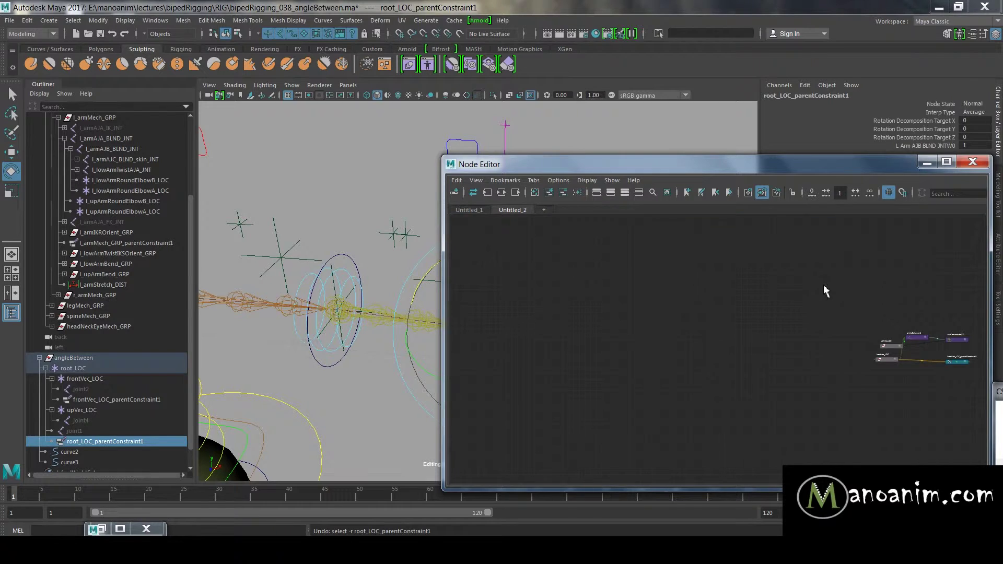
# Rearrange the angleBetween1 and unitConversion107 nodes so the remaining graph is spread out clearly.
pyautogui.moveTo(823, 284); pyautogui.dragTo(975, 375)
pyautogui.press('f')
pyautogui.moveTo(695, 298); pyautogui.dragTo(750, 360)
pyautogui.moveTo(860, 313); pyautogui.dragTo(780, 248)
pyautogui.moveTo(756, 359); pyautogui.dragTo(779, 345)
# Create a remapValue node and place it beside the angleBetween1 node.
pyautogui.click(856, 318)
pyautogui.click(884, 303)
pyautogui.press('Tab')
pyautogui.write('re')
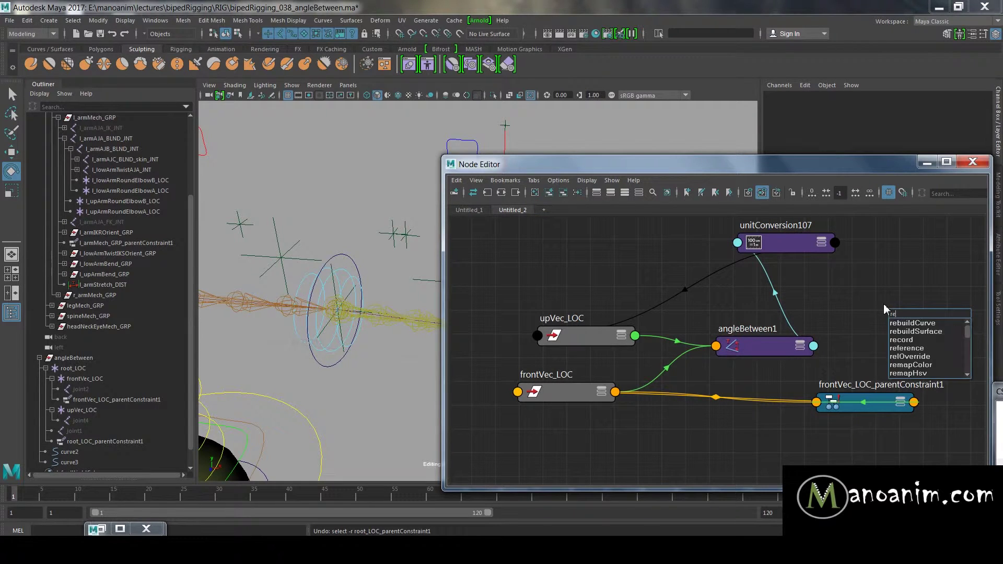
pyautogui.write('mapval')
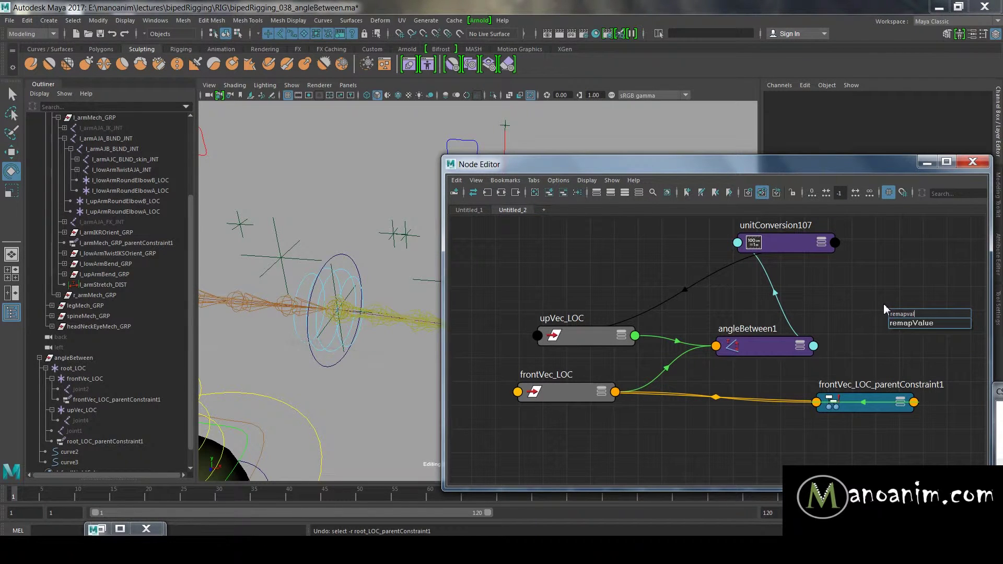
pyautogui.press('Down')
pyautogui.press('Return')
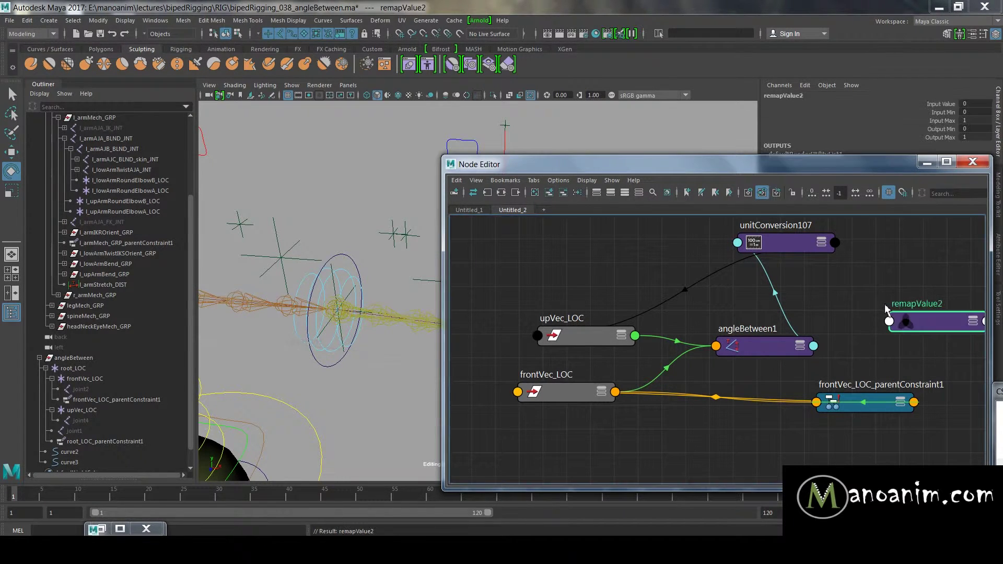
pyautogui.moveTo(915, 319); pyautogui.dragTo(880, 339)
# Connect the axisAngle angle of angleBetween1 to the inputValue of remapValue2.
pyautogui.click(757, 351)
pyautogui.keyDown('shift'); pyautogui.moveTo(757, 352); pyautogui.dragTo(895, 337, button='middle'); pyautogui.keyUp('shift')
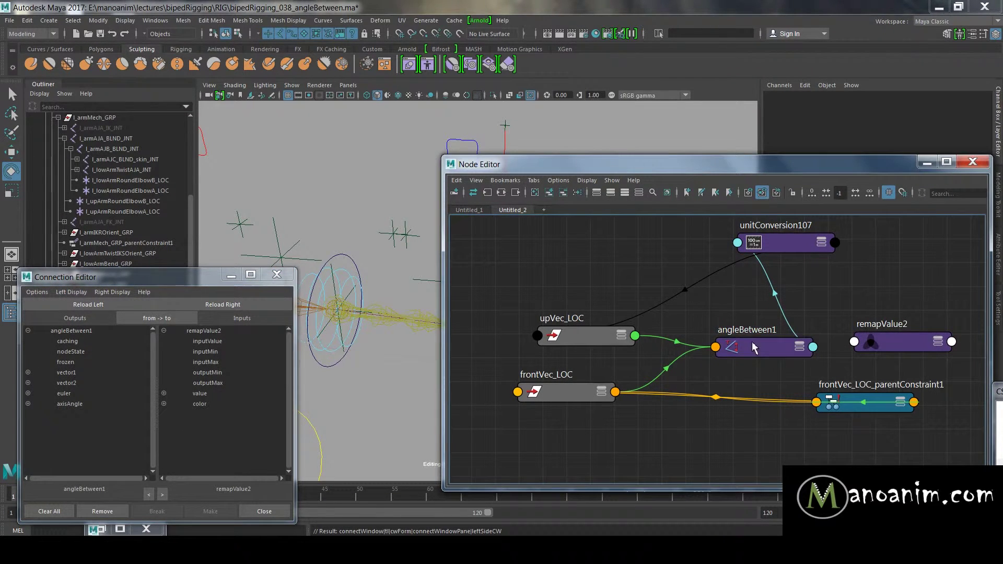
pyautogui.moveTo(769, 349); pyautogui.dragTo(765, 340)
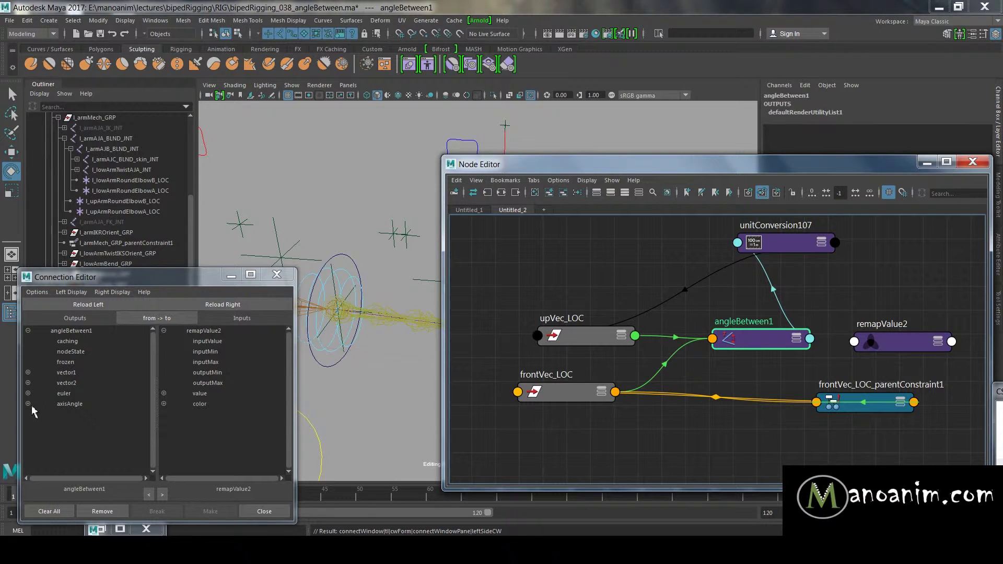
pyautogui.click(28, 404)
pyautogui.click(73, 424)
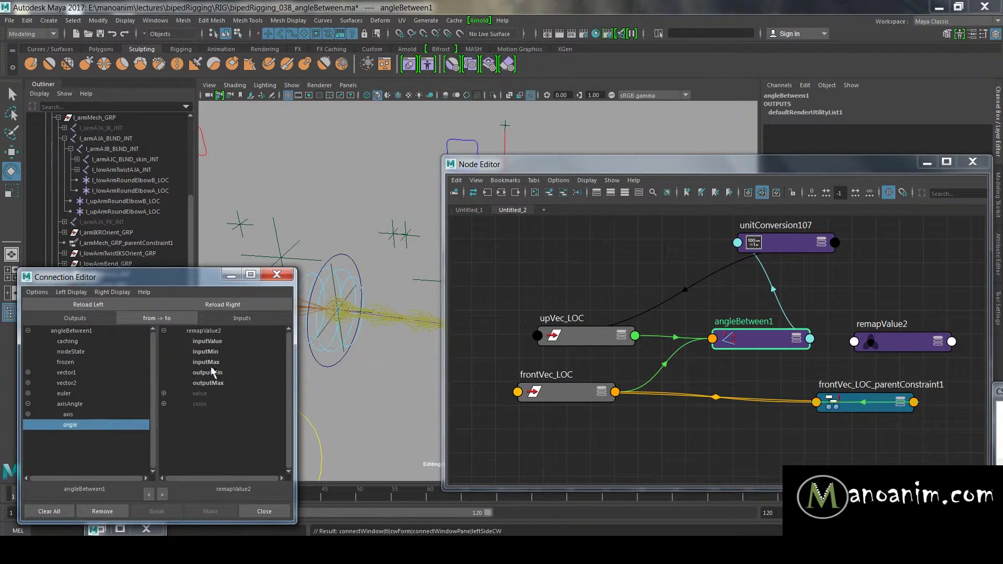
pyautogui.click(217, 342)
pyautogui.click(954, 289)
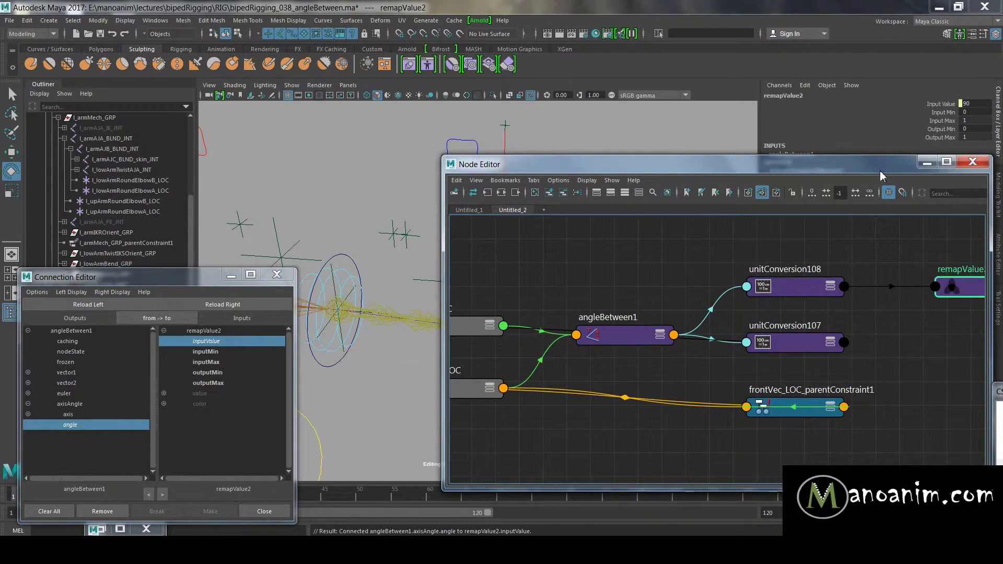
# Move the Node Editor aside to expose remapValue2's channel values, and bring its node fully into view.
pyautogui.moveTo(956, 164); pyautogui.dragTo(726, 148)
pyautogui.doubleClick(977, 104)
pyautogui.moveTo(546, 168); pyautogui.dragTo(359, 197)
pyautogui.scroll(-2, 496, 244)
pyautogui.scroll(-1, 470, 372)
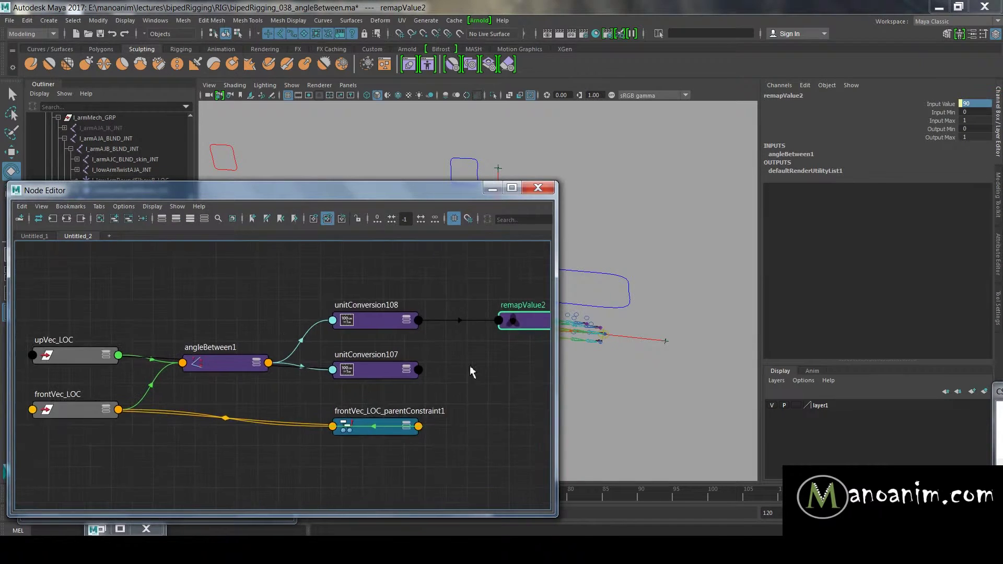
pyautogui.keyDown('alt'); pyautogui.moveTo(469, 366); pyautogui.dragTo(364, 383, button='middle'); pyautogui.keyUp('alt')
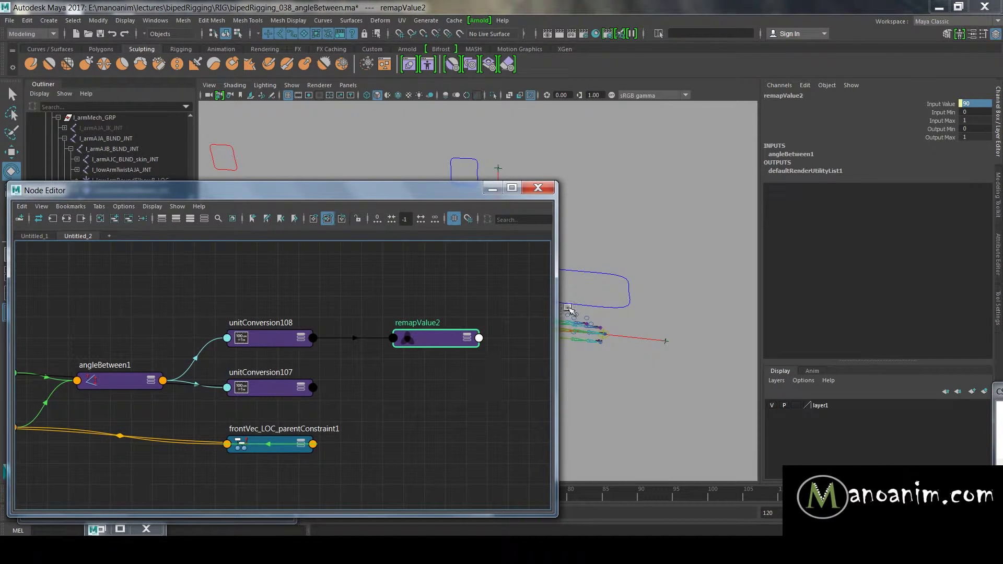
# Set the Input Max of remapValue2 to 90, and go to frame 30 where the left hand is bent up.
pyautogui.click(975, 121)
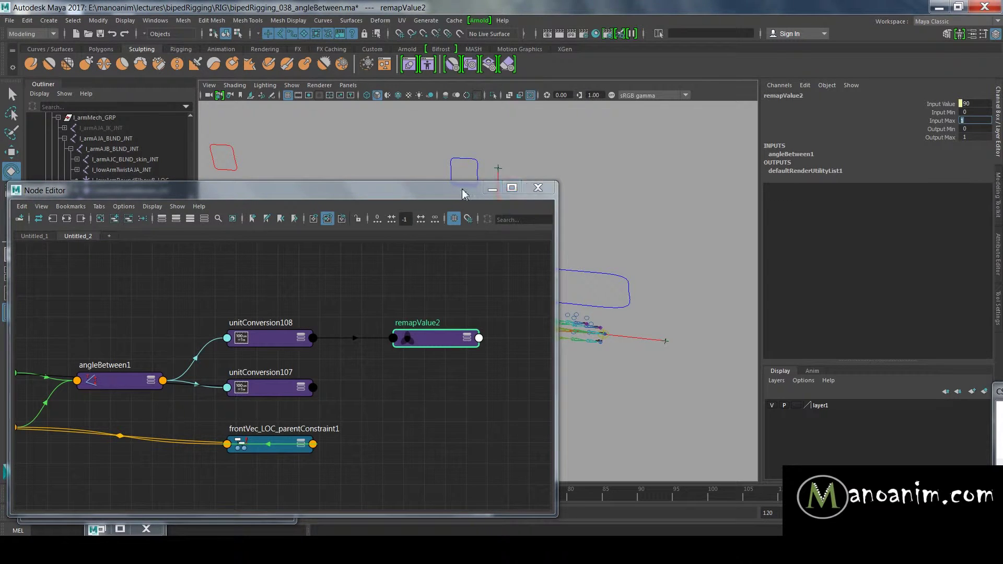
pyautogui.moveTo(463, 193); pyautogui.dragTo(385, 193)
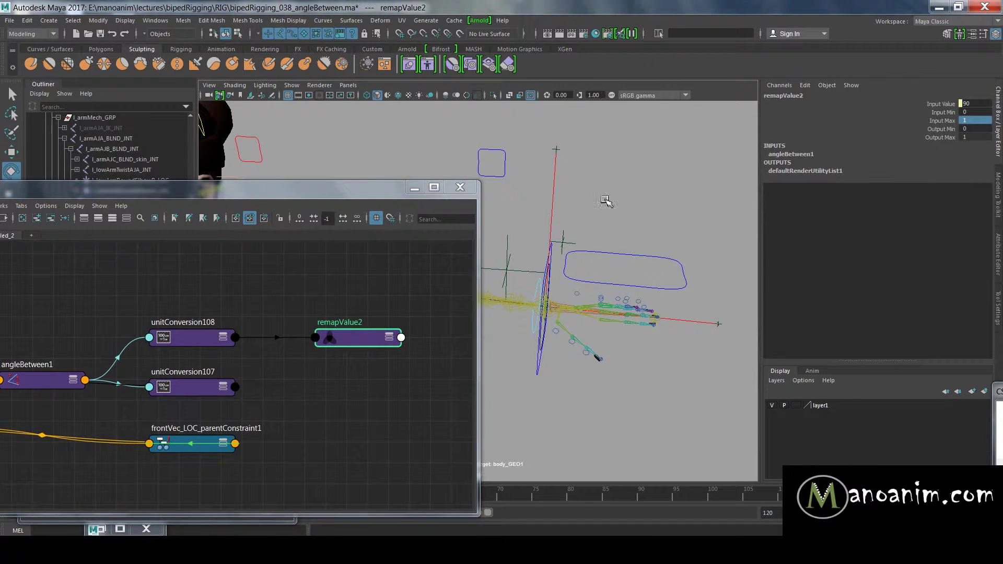
pyautogui.doubleClick(970, 120)
pyautogui.keyDown('alt'); pyautogui.moveTo(684, 194); pyautogui.dragTo(672, 192); pyautogui.keyUp('alt')
pyautogui.hotkey('alt', 'v')
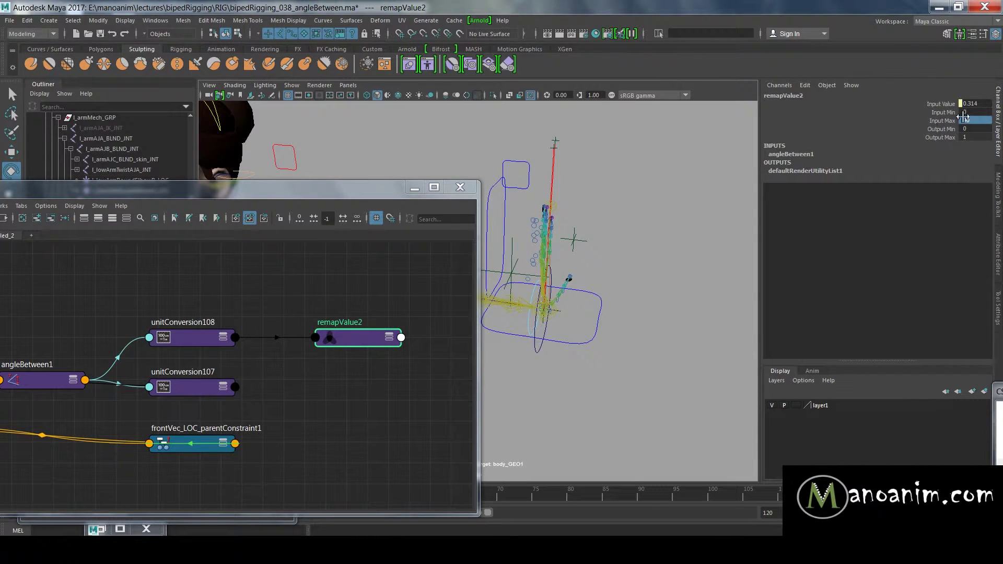
pyautogui.moveTo(355, 201); pyautogui.dragTo(362, 121)
pyautogui.moveTo(340, 493); pyautogui.dragTo(217, 496)
pyautogui.click(219, 502)
pyautogui.moveTo(203, 279); pyautogui.dragTo(203, 226)
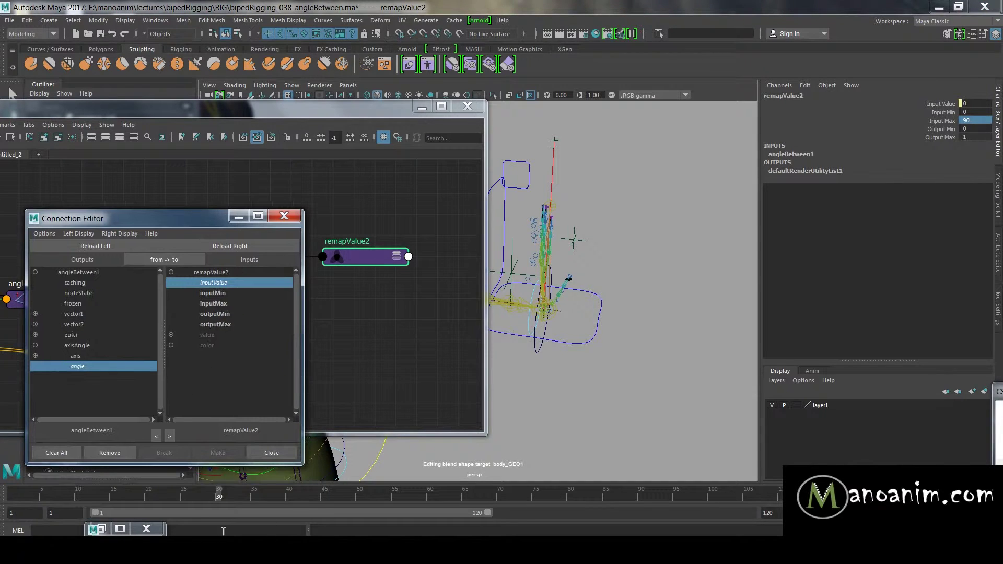
# Set the Output Min of remapValue2 to 1 and its Output Max to 0.
pyautogui.click(595, 322)
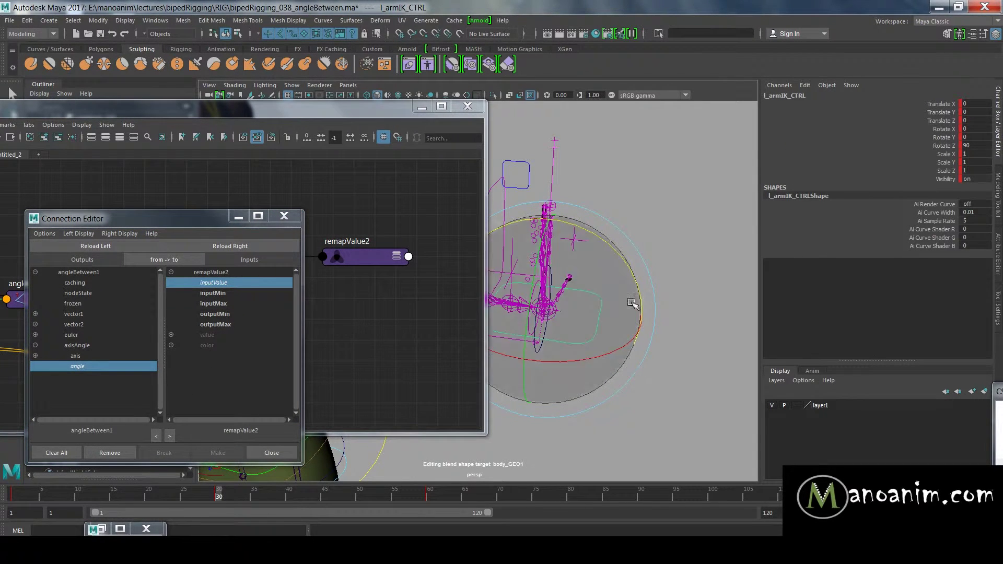
pyautogui.click(368, 260)
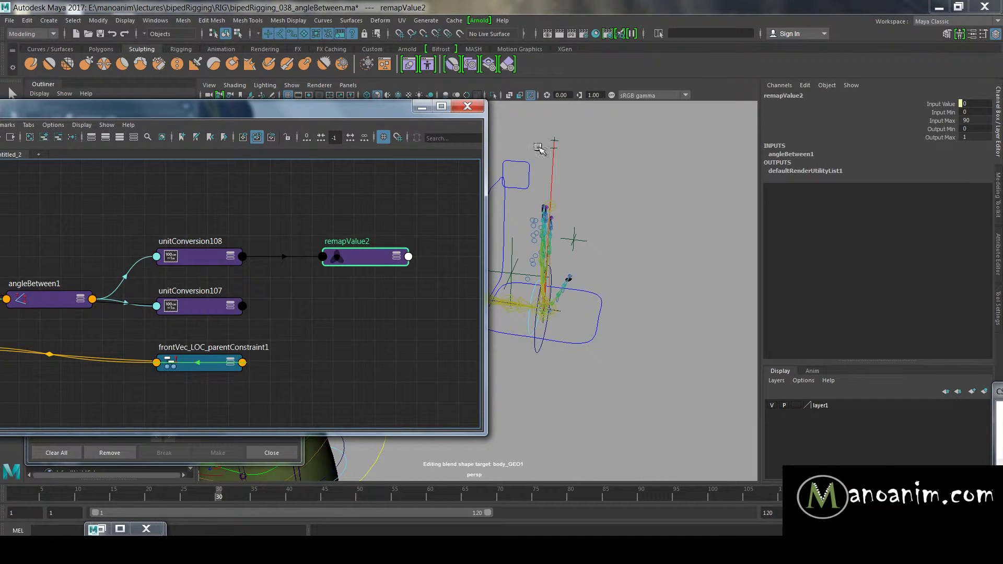
pyautogui.click(940, 112)
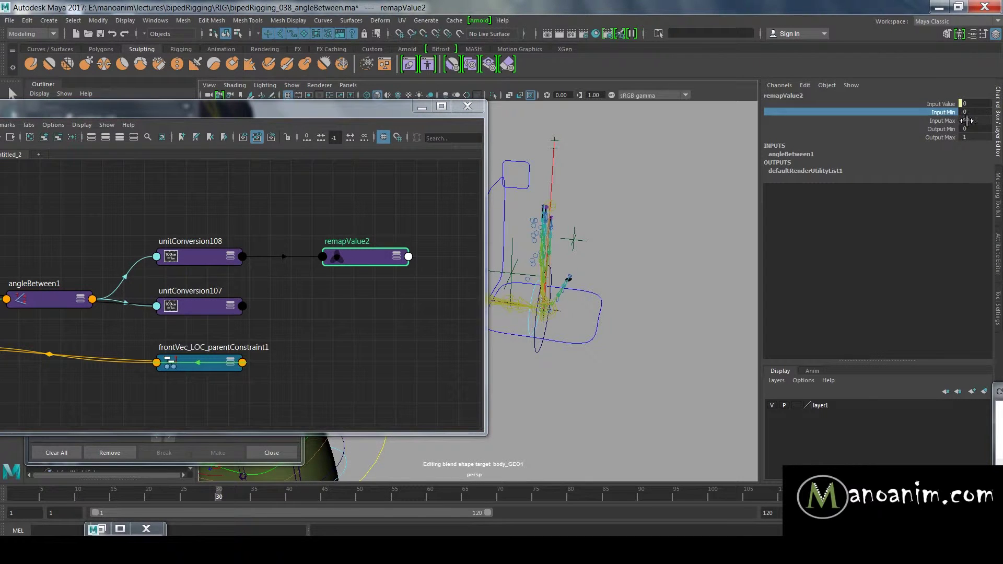
pyautogui.click(943, 129)
pyautogui.click(975, 129)
pyautogui.write('1')
pyautogui.click(978, 138)
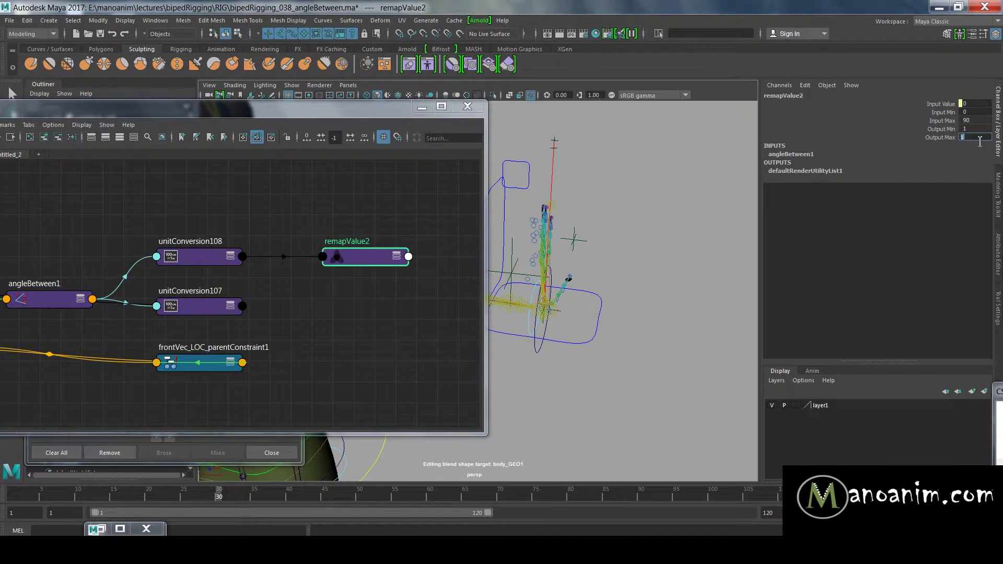
pyautogui.write('0')
pyautogui.press('Return')
# Examine the Input Min and Output Min of remapValue2 around frame 30 against the upward wrist bend.
pyautogui.moveTo(230, 496)
pyautogui.mouseDown()
pyautogui.moveTo(3, 494)
pyautogui.moveTo(172, 496)
pyautogui.moveTo(223, 509)
pyautogui.mouseUp()
pyautogui.click(967, 112)
pyautogui.click(968, 112)
pyautogui.click(943, 130)
pyautogui.click(971, 129)
pyautogui.click(444, 257)
pyautogui.click(373, 263)
# Move the Node Editor out of the way, bring up the Shape Editor, and select the body_BLND blend shape node.
pyautogui.moveTo(363, 106); pyautogui.dragTo(572, 298)
pyautogui.click(337, 115)
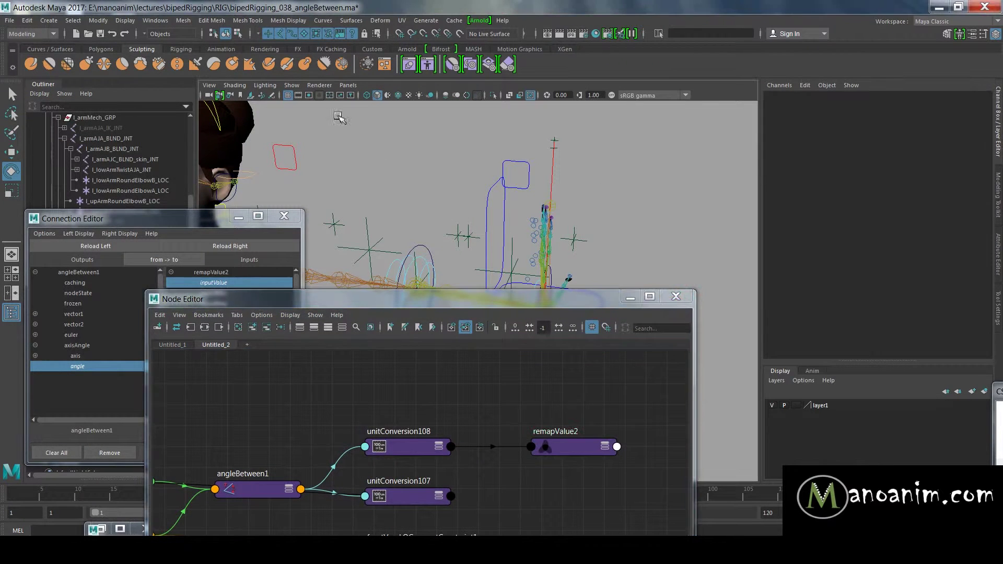
pyautogui.click(418, 67)
pyautogui.rightClick(80, 146)
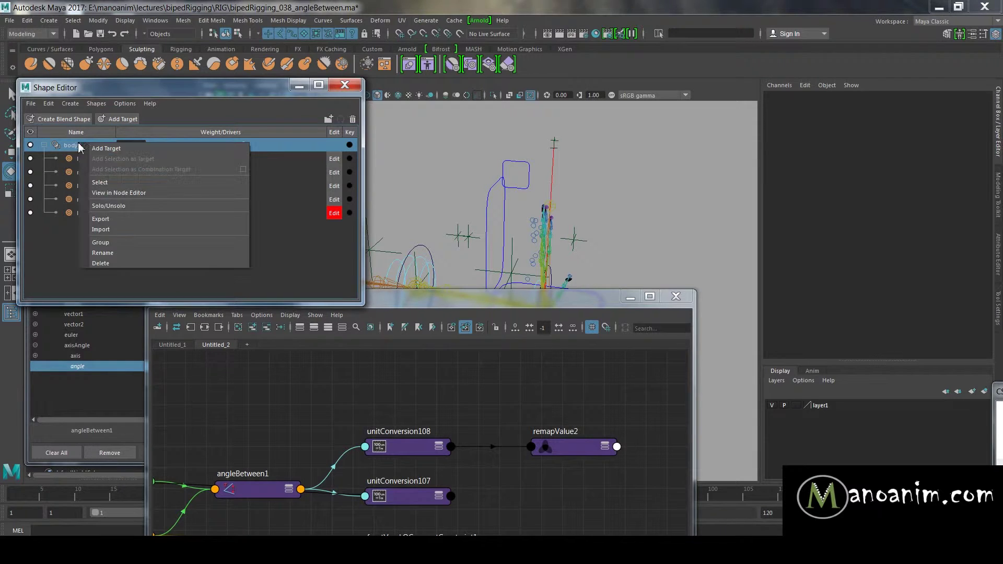
pyautogui.click(72, 146)
pyautogui.rightClick(75, 145)
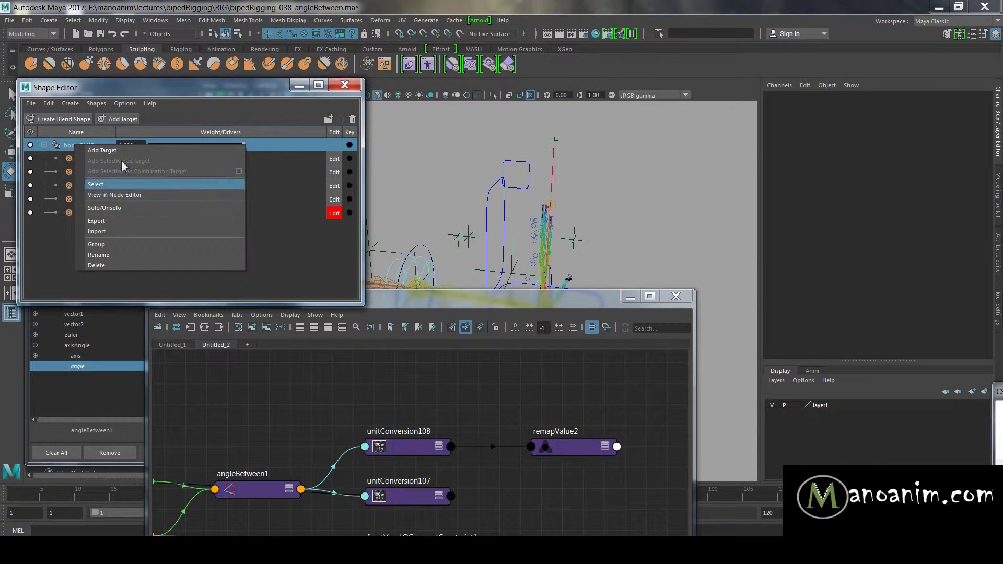
pyautogui.click(111, 188)
# Add body_BLND to the node graph and place it beside the output of remapValue2.
pyautogui.moveTo(520, 296); pyautogui.dragTo(475, 221)
pyautogui.click(221, 251)
pyautogui.moveTo(421, 351); pyautogui.dragTo(573, 360)
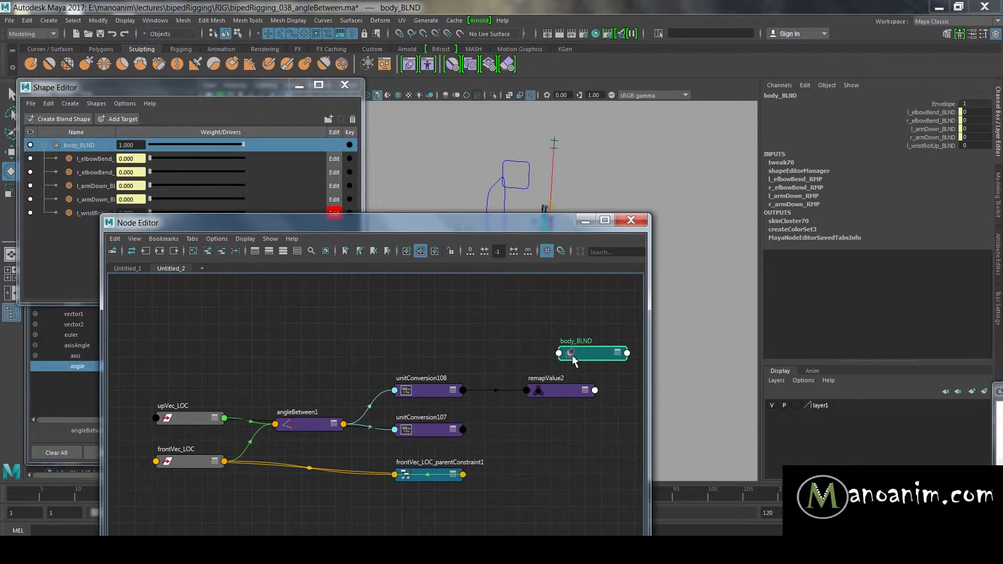
pyautogui.keyDown('alt'); pyautogui.moveTo(592, 342); pyautogui.dragTo(490, 340, button='middle'); pyautogui.keyUp('alt')
pyautogui.moveTo(498, 360); pyautogui.dragTo(550, 399)
# Connect the outValue of remapValue2 to the l_wristRotUp_BLND weight of body_BLND, and put the Node Editor away.
pyautogui.moveTo(451, 388); pyautogui.dragTo(566, 392, button='middle')
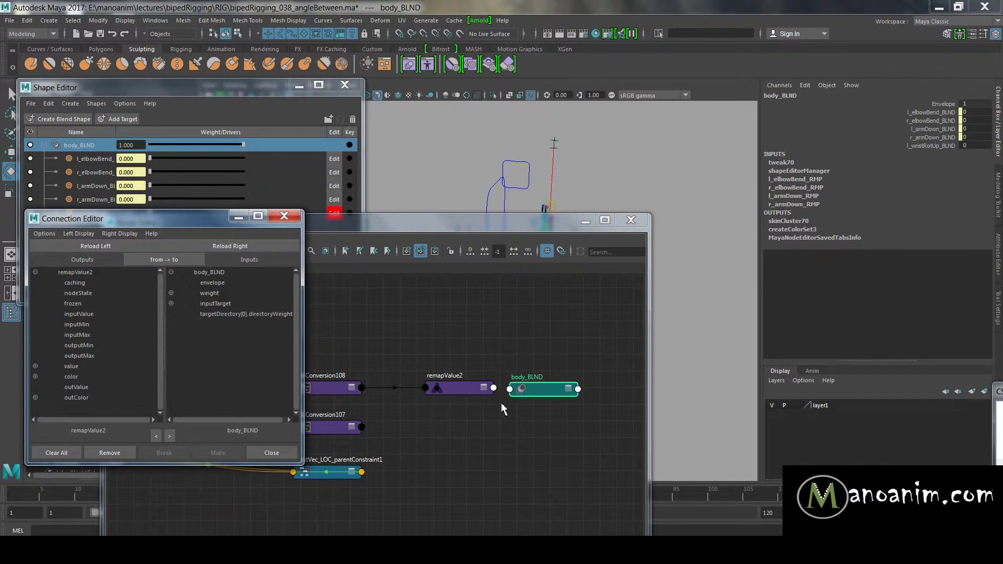
pyautogui.click(76, 387)
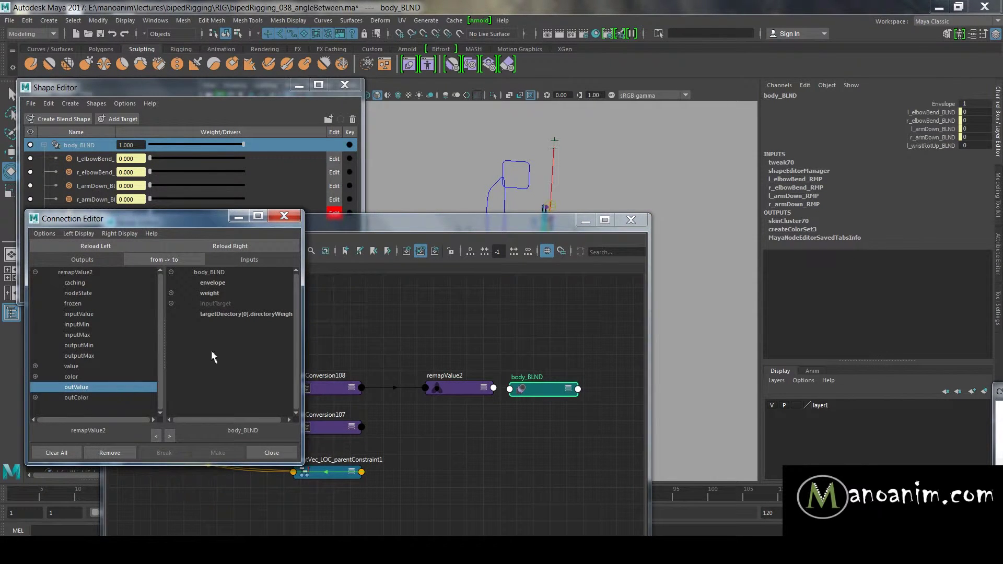
pyautogui.click(171, 294)
pyautogui.click(233, 346)
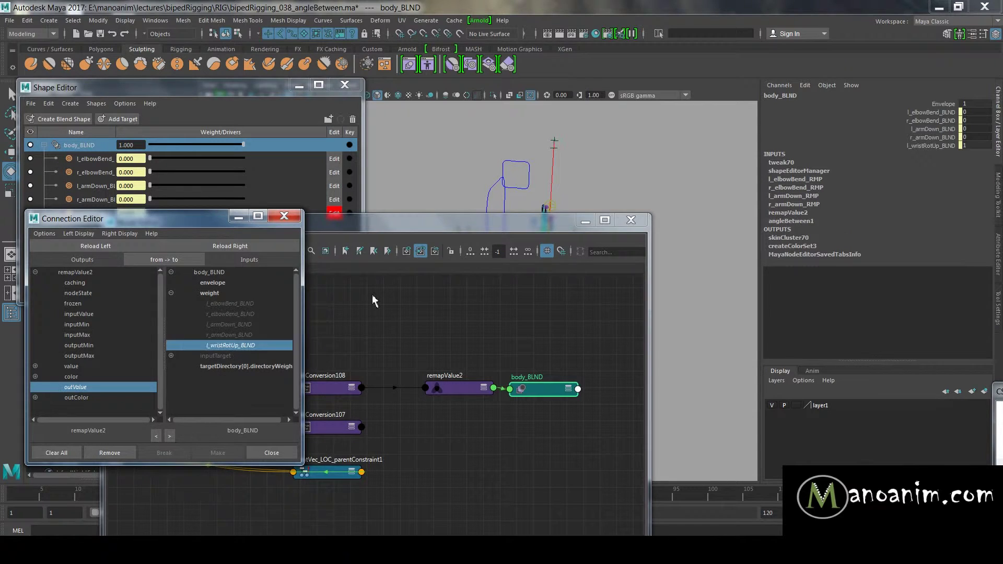
pyautogui.click(585, 221)
pyautogui.click(622, 179)
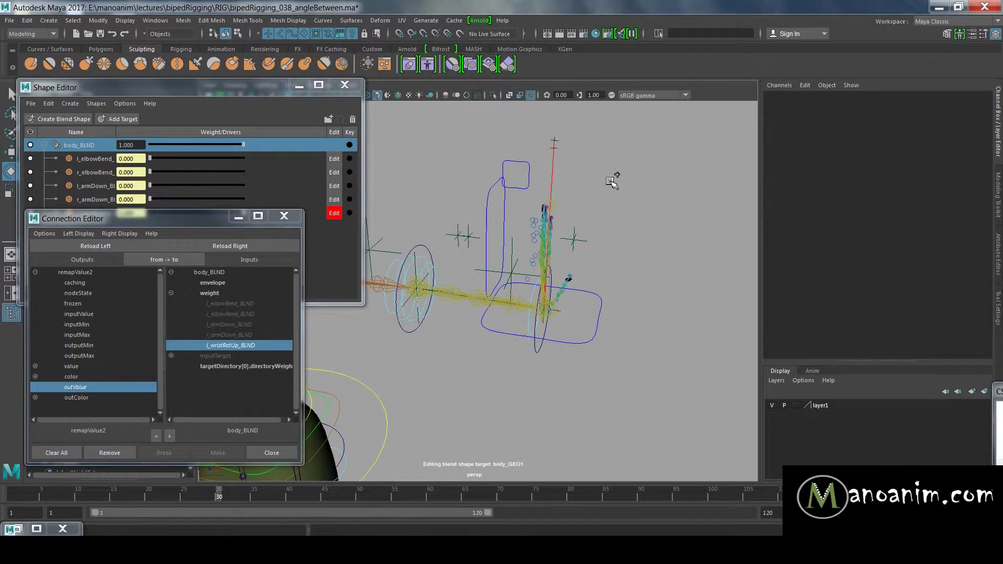
# Unhide body_GEO inside the body_GRP of the highPoly geometry, moving the floating editors clear of the Outliner.
pyautogui.moveTo(256, 87); pyautogui.dragTo(277, 325)
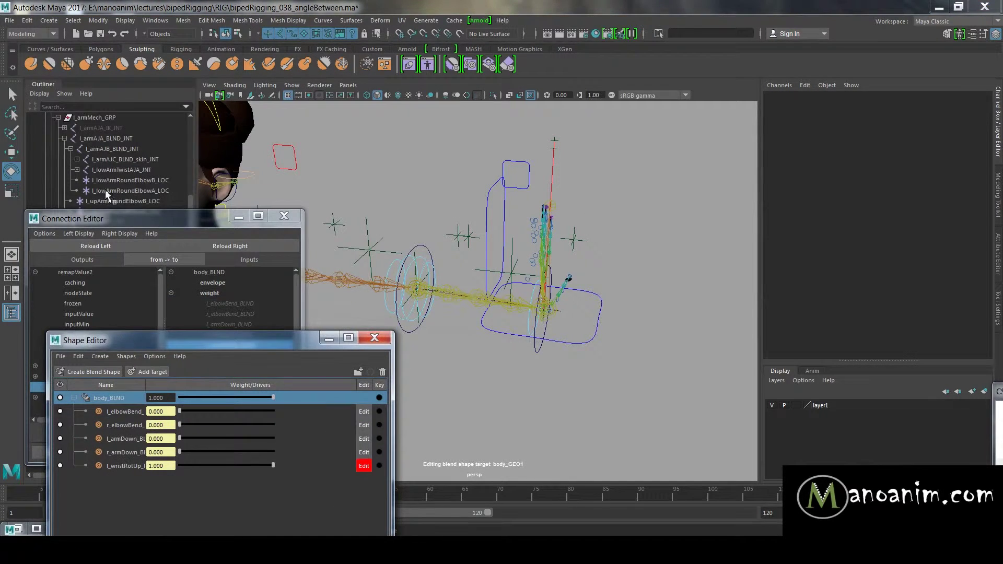
pyautogui.scroll(6, 103, 192)
pyautogui.click(46, 190)
pyautogui.click(46, 180)
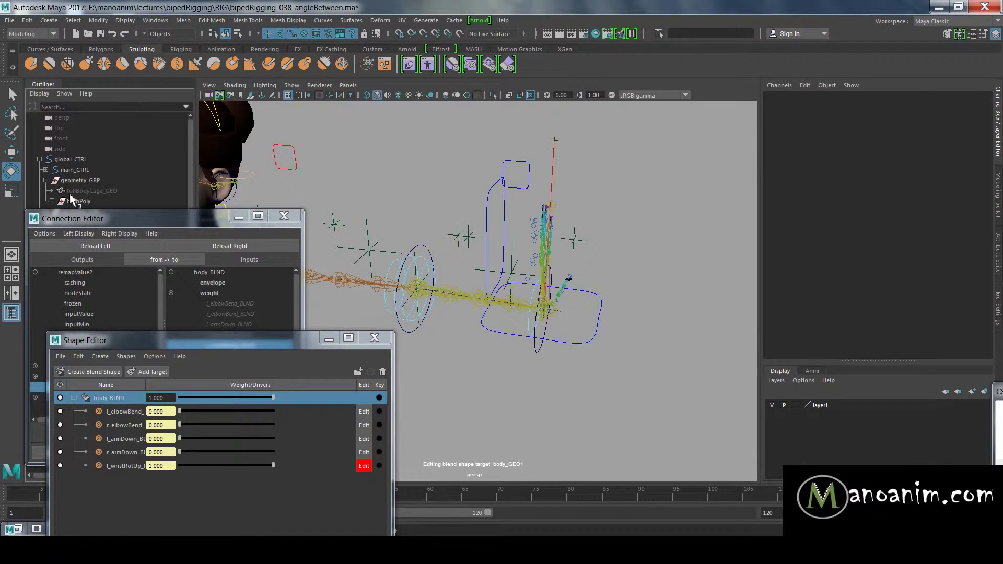
pyautogui.click(96, 191)
pyautogui.moveTo(83, 219); pyautogui.dragTo(106, 327)
pyautogui.click(58, 232)
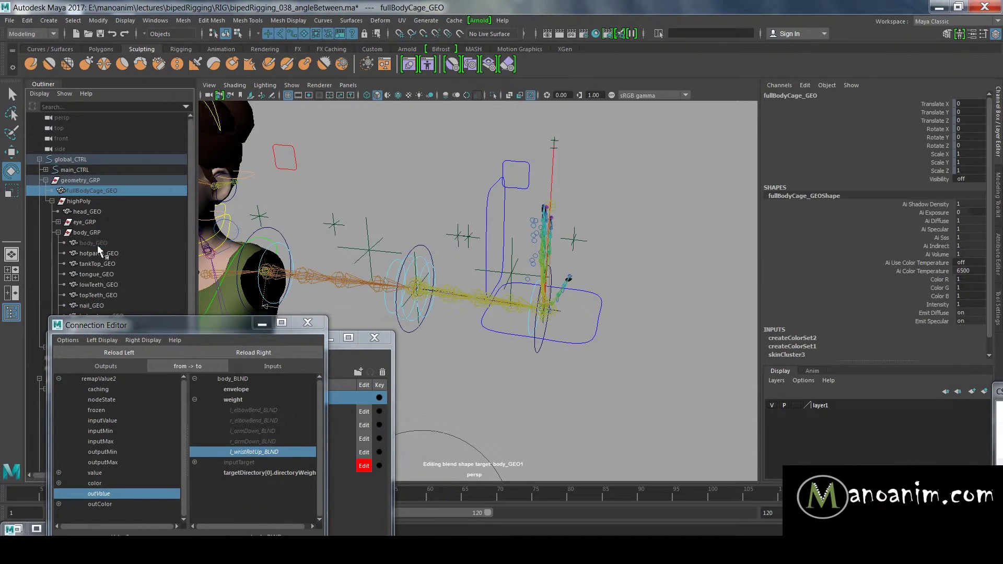
pyautogui.click(96, 243)
# Scrub the animation back to frame 1 and check the l_wristRotUp_BLND weight against the left wrist's upward bend.
pyautogui.click(736, 237)
pyautogui.keyDown('alt'); pyautogui.moveTo(665, 262); pyautogui.dragTo(682, 252); pyautogui.keyUp('alt')
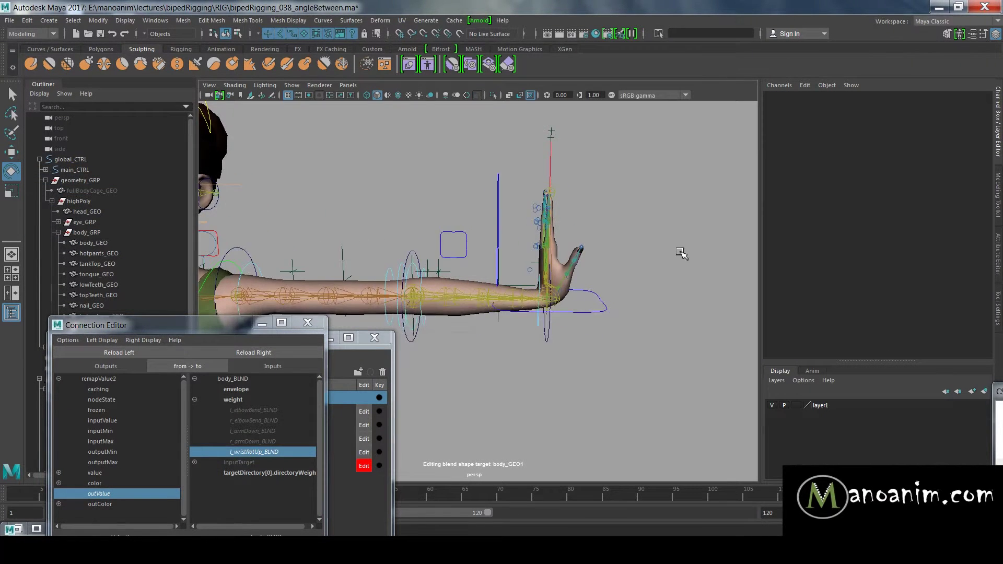
pyautogui.scroll(3, 616, 302)
pyautogui.moveTo(211, 325); pyautogui.dragTo(626, 433)
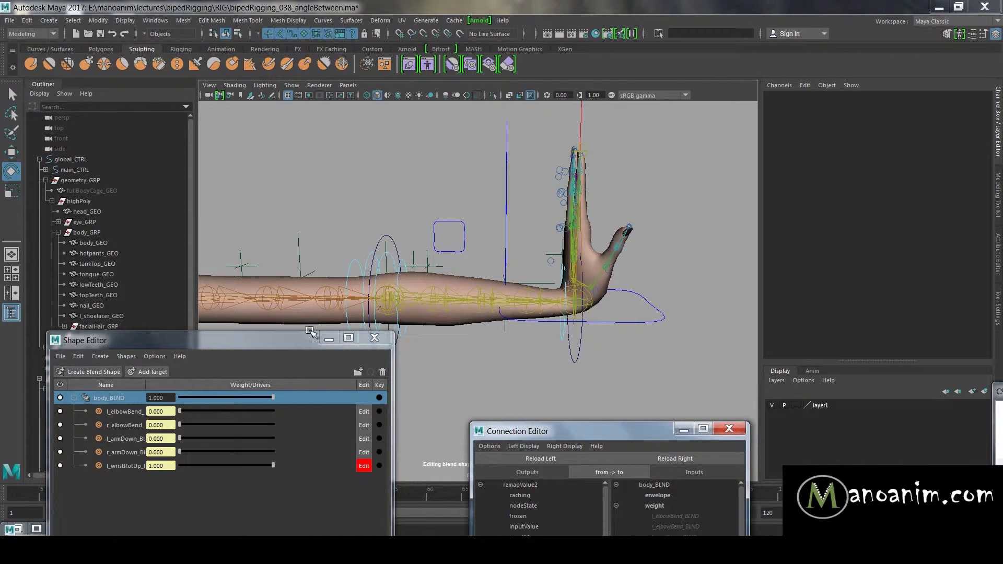
pyautogui.click(329, 339)
pyautogui.moveTo(222, 493); pyautogui.dragTo(182, 472)
pyautogui.click(120, 529)
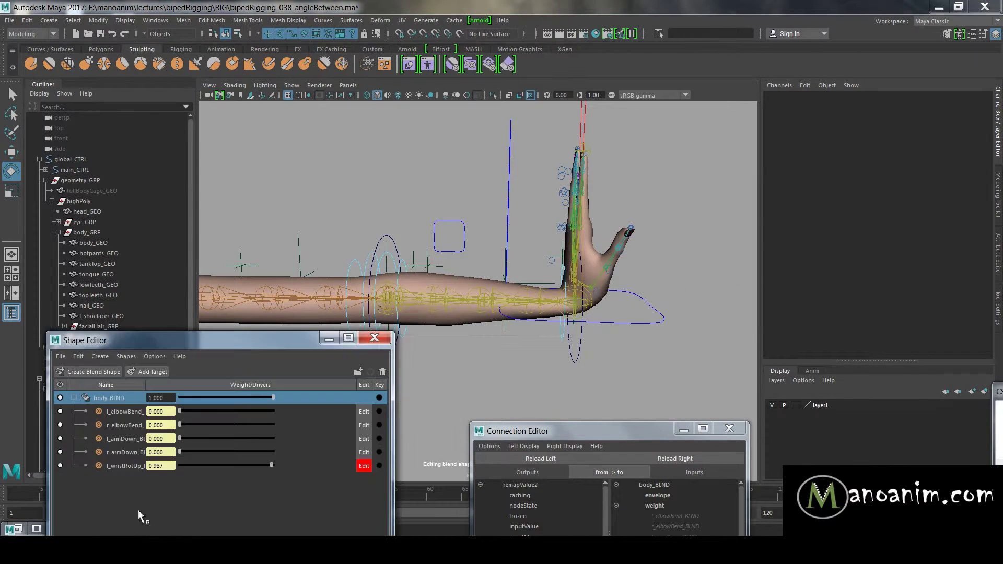
pyautogui.moveTo(208, 343); pyautogui.dragTo(227, 70)
pyautogui.moveTo(162, 498); pyautogui.dragTo(11, 497)
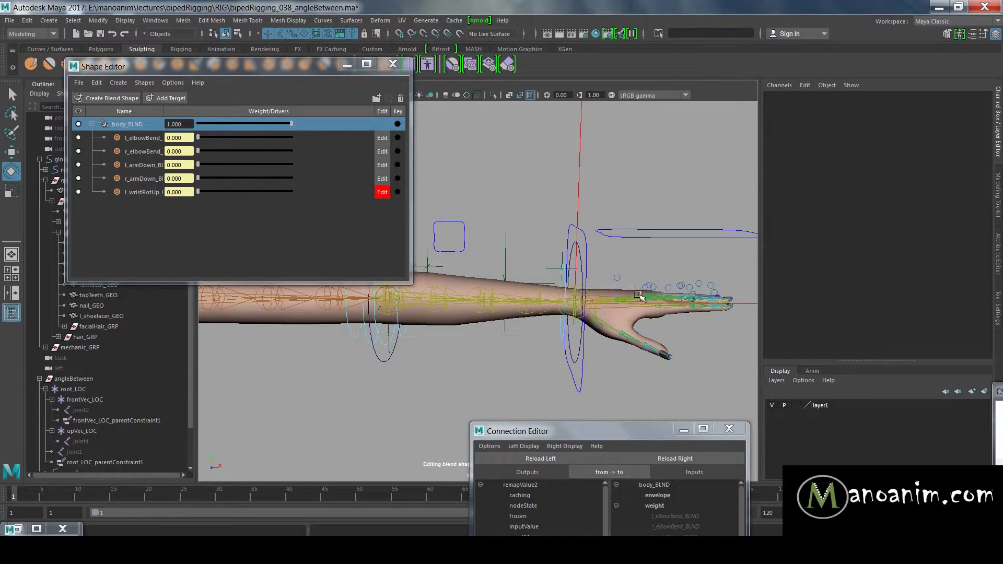
# Close the Connection Editor and the Shape Editor.
pyautogui.keyDown('alt'); pyautogui.moveTo(630, 312); pyautogui.dragTo(570, 272); pyautogui.keyUp('alt')
pyautogui.scroll(-3, 586, 208)
pyautogui.moveTo(644, 431); pyautogui.dragTo(346, 271)
pyautogui.click(431, 269)
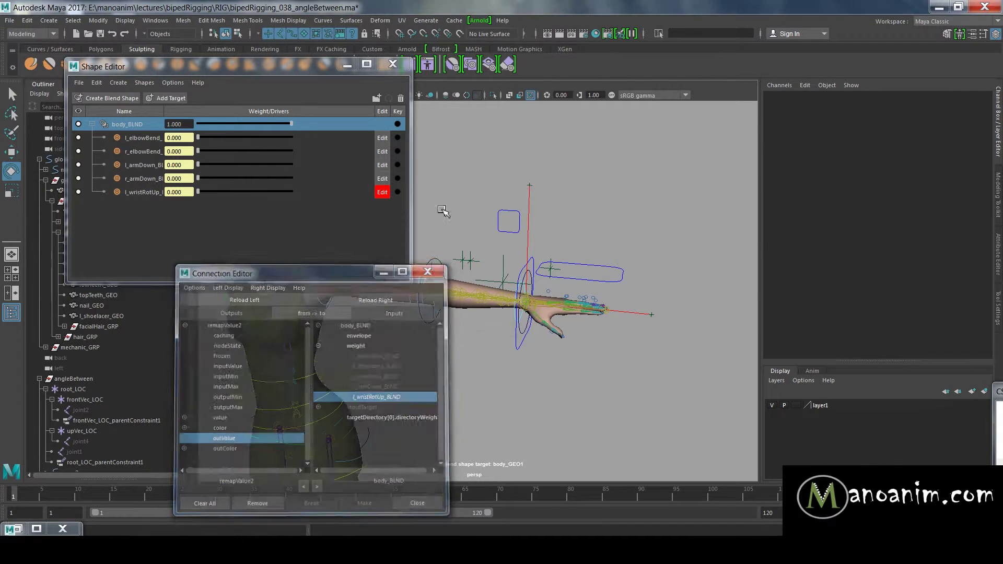
pyautogui.click(392, 64)
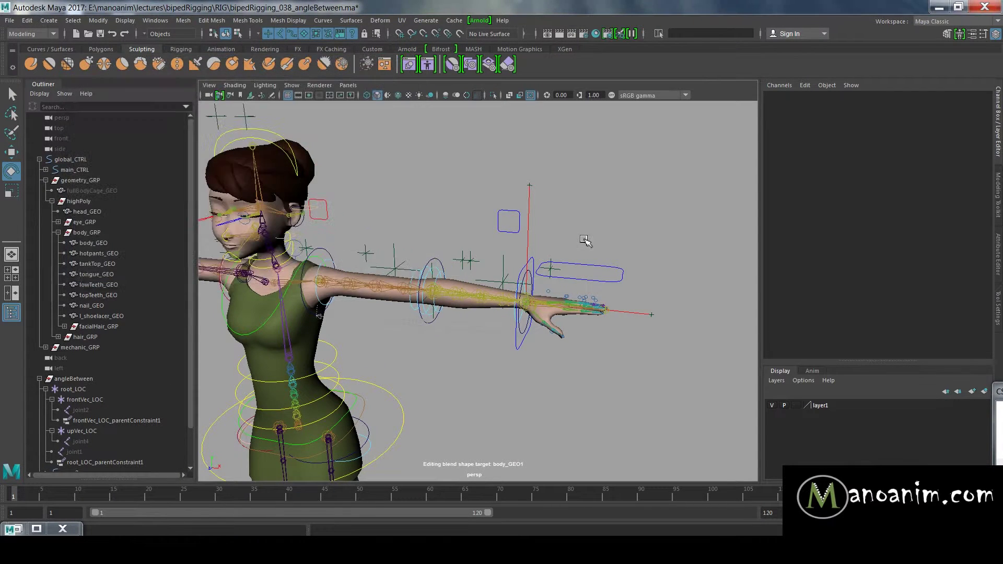
# Examine the angle locators around the left wrist and identify frontVec_LOC in the Outliner.
pyautogui.click(532, 185)
pyautogui.keyDown('alt'); pyautogui.moveTo(448, 314); pyautogui.dragTo(491, 313); pyautogui.keyUp('alt')
pyautogui.keyDown('alt'); pyautogui.moveTo(491, 314); pyautogui.dragTo(678, 383, button='right'); pyautogui.keyUp('alt')
pyautogui.click(678, 385)
pyautogui.keyDown('alt'); pyautogui.moveTo(699, 325); pyautogui.dragTo(632, 313, button='right'); pyautogui.keyUp('alt')
pyautogui.keyDown('alt'); pyautogui.moveTo(632, 313); pyautogui.dragTo(572, 314); pyautogui.keyUp('alt')
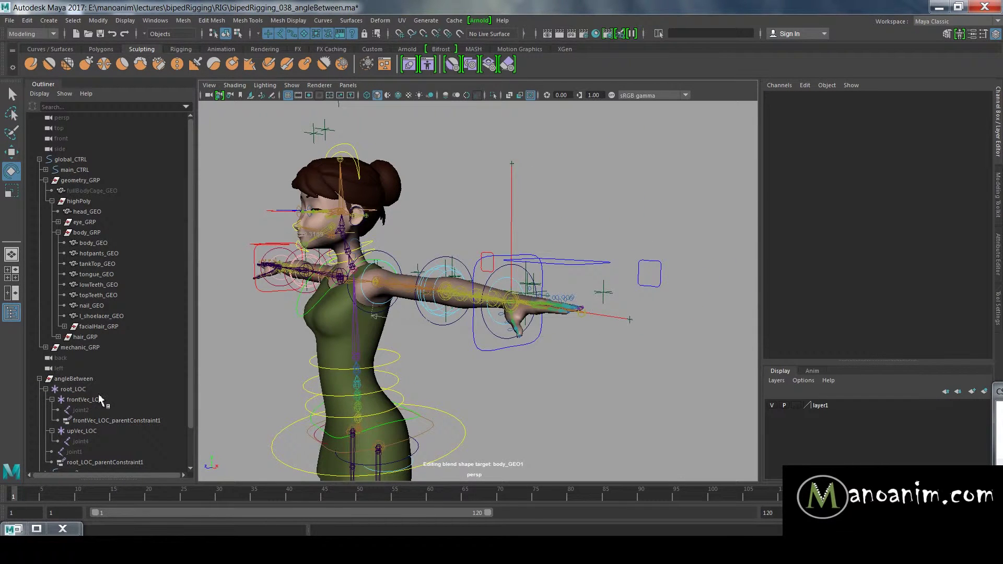
pyautogui.click(85, 399)
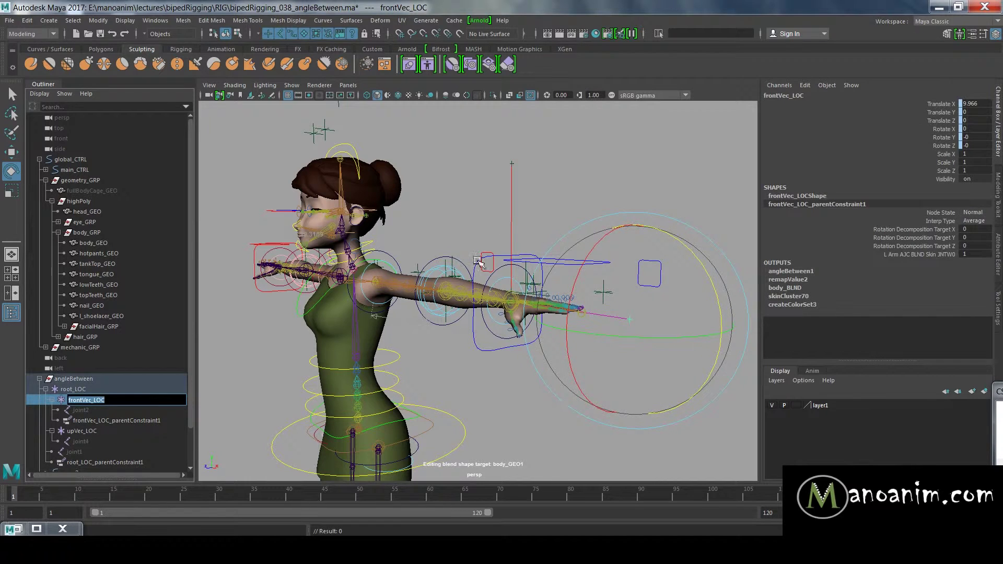
pyautogui.click(534, 219)
pyautogui.keyDown('alt'); pyautogui.moveTo(543, 274); pyautogui.dragTo(496, 308); pyautogui.keyUp('alt')
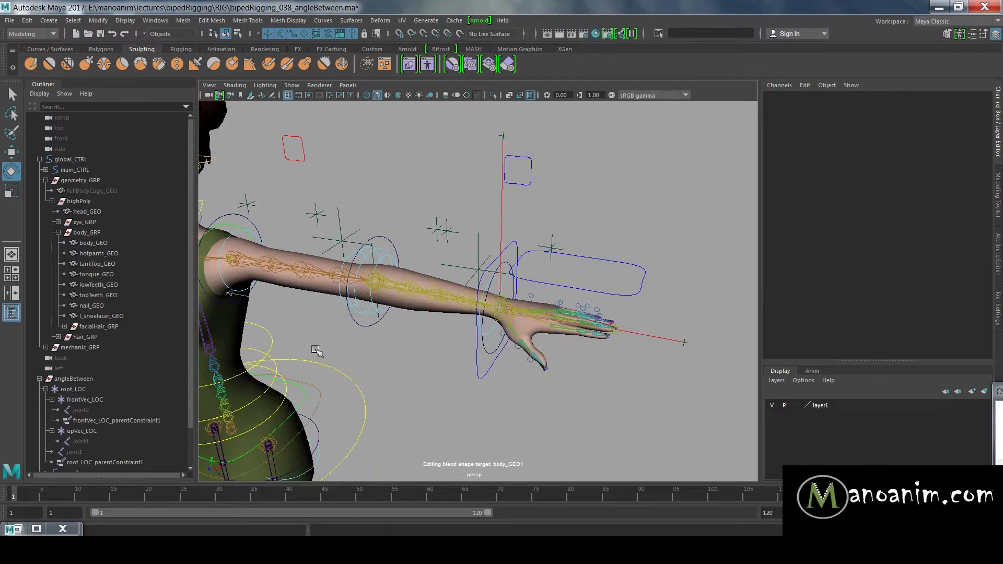
# Rename root_LOC as l_wristRoot_LOC.
pyautogui.click(73, 389)
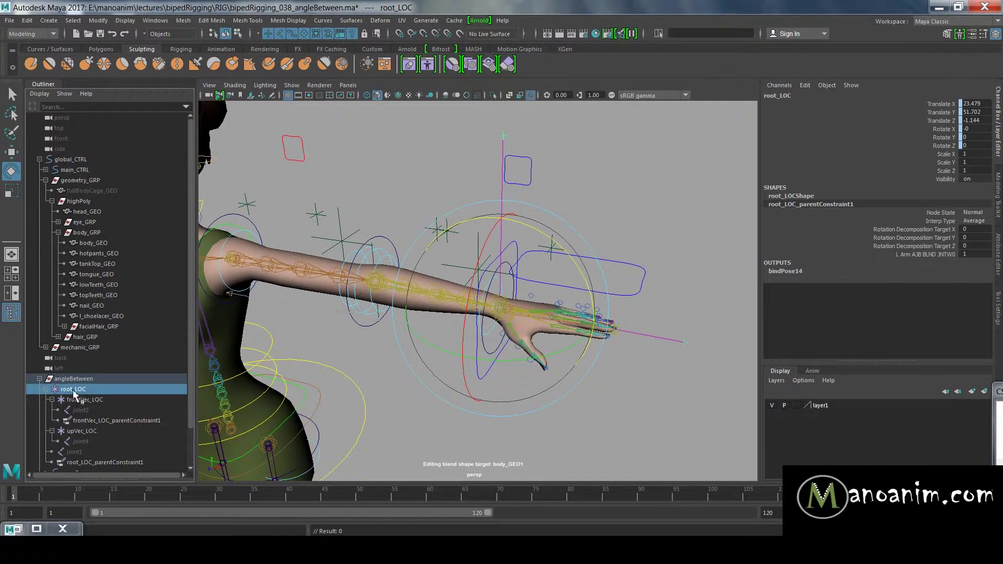
pyautogui.doubleClick(73, 390)
pyautogui.click(66, 391)
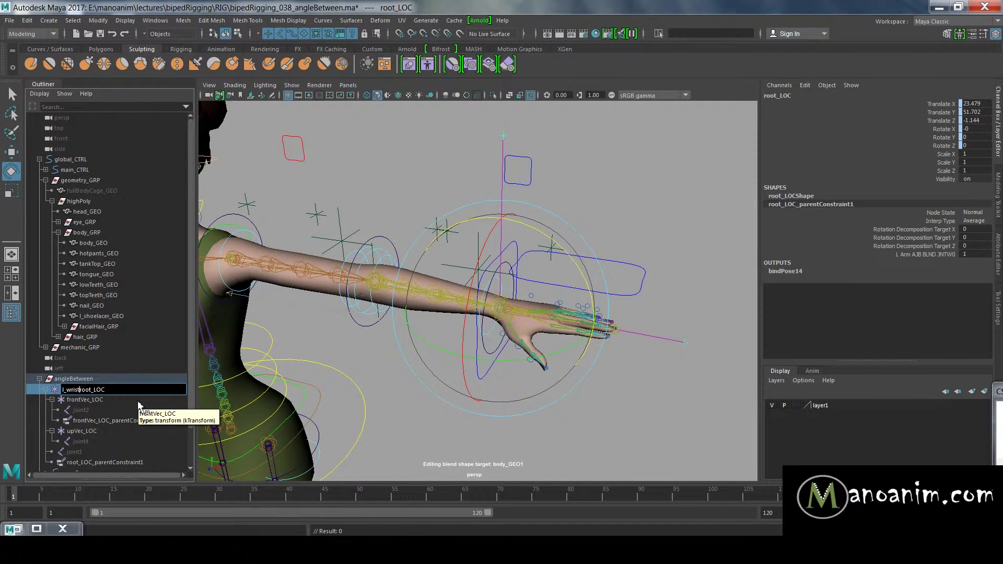
pyautogui.write('l_wristR')
pyautogui.press('Return')
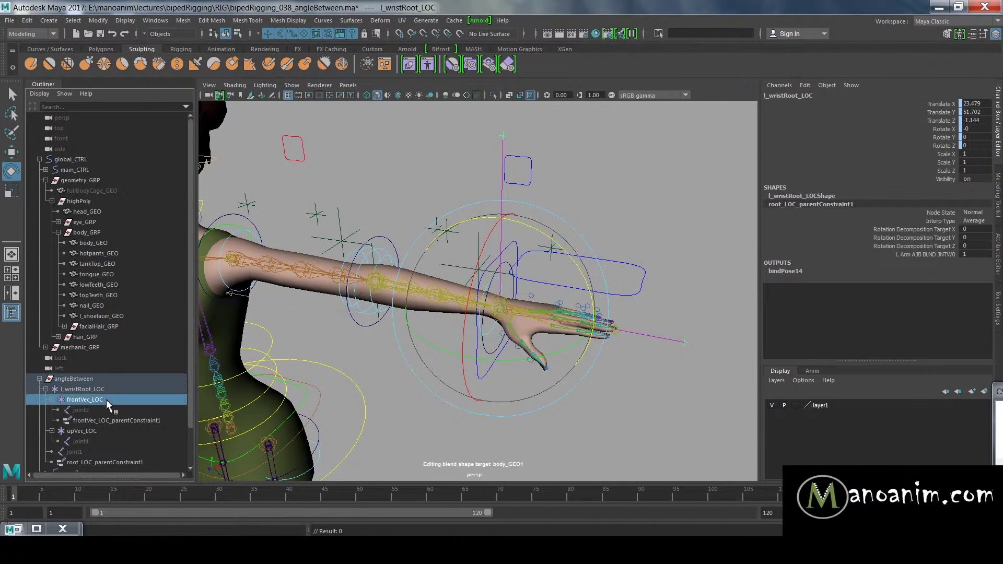
# Rename frontVec_LOC as l_wristFront_LOC.
pyautogui.doubleClick(105, 400)
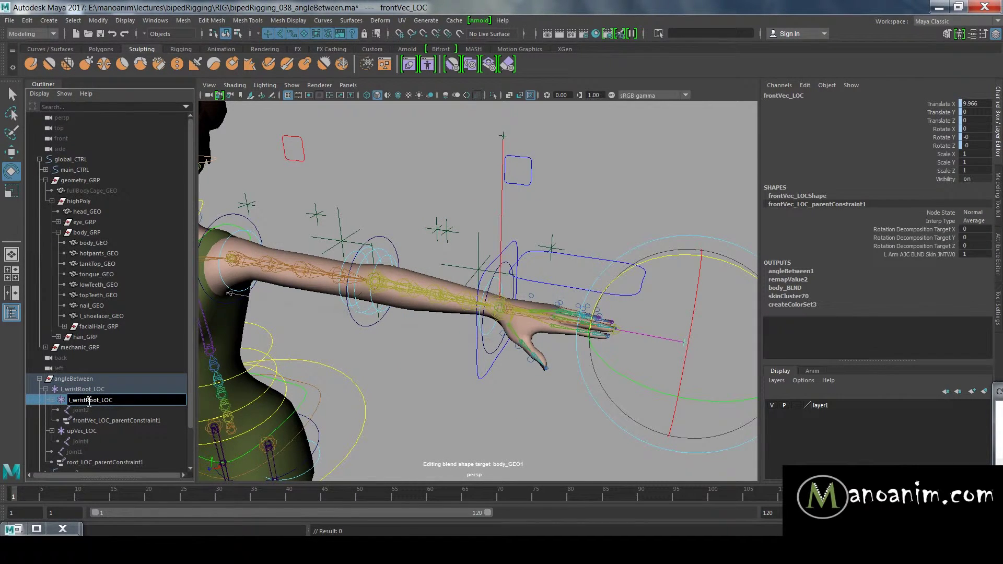
pyautogui.write('Front')
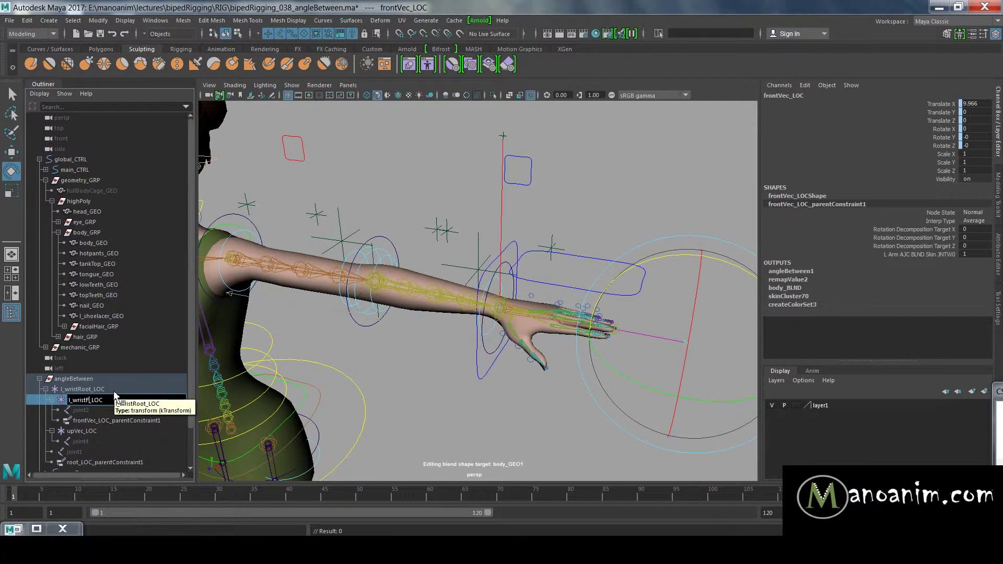
pyautogui.press('Return')
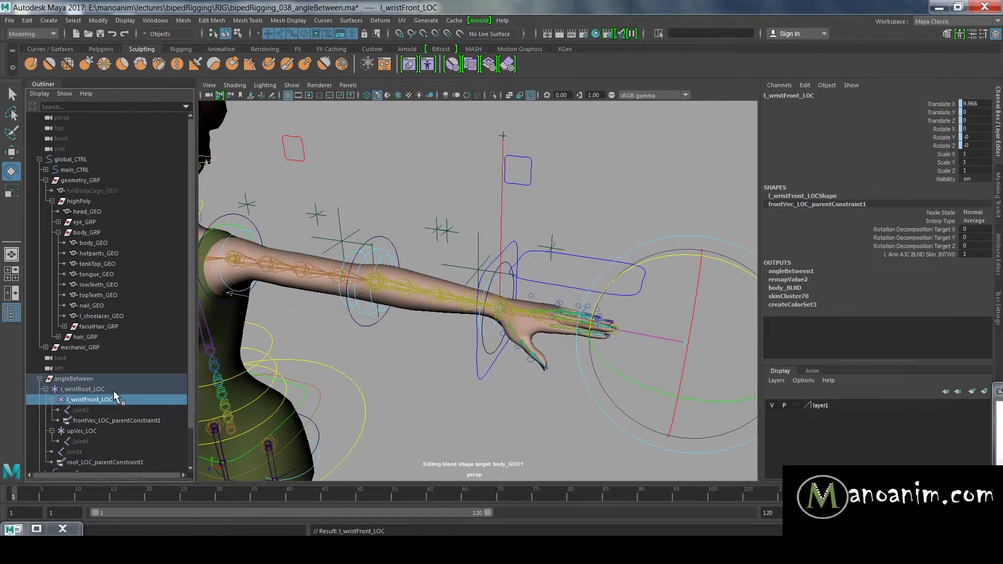
# Rename upVec_LOC as l_wristUp_LOC.
pyautogui.doubleClick(104, 431)
pyautogui.write('l_wristUp')
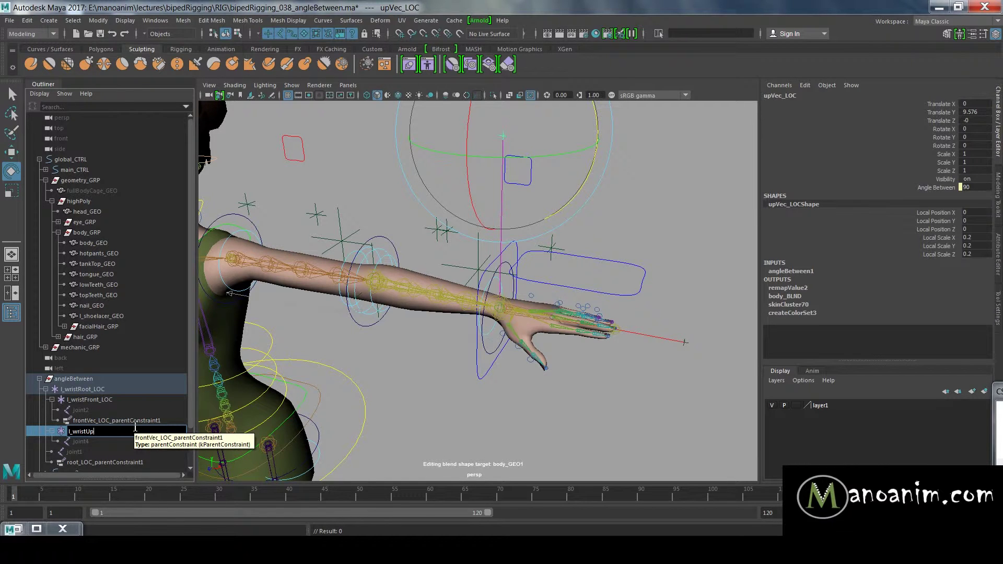
pyautogui.write('_LOC')
pyautogui.press('Return')
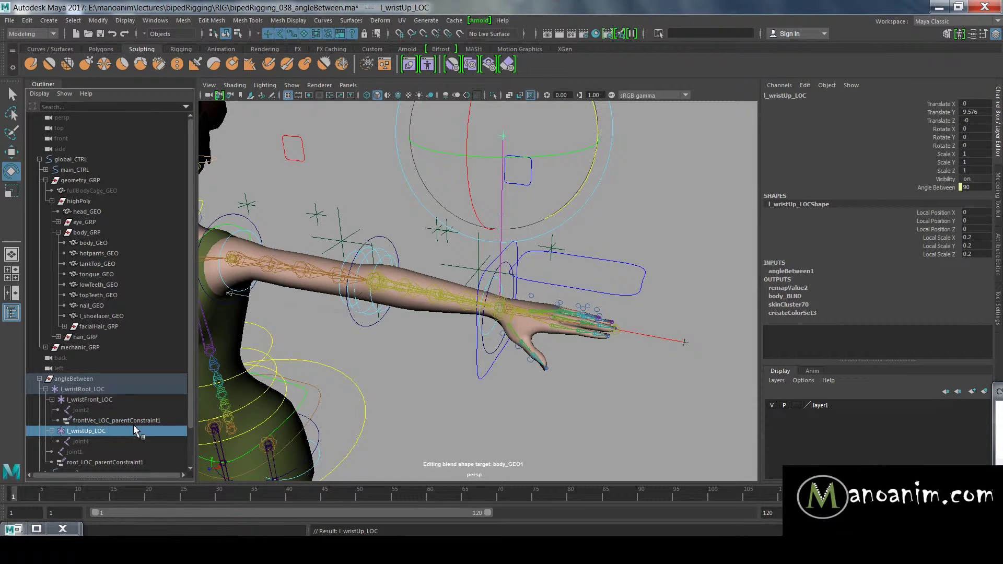
# Bring back the Node Editor and rename the angleBetween1 node as l_wristUpAngle_AGB.
pyautogui.click(19, 529)
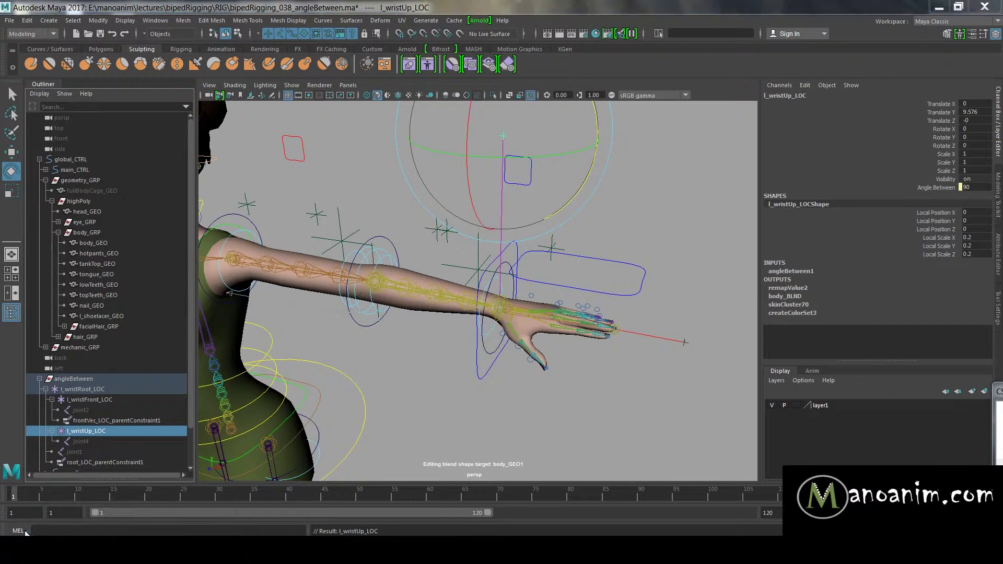
pyautogui.keyDown('alt'); pyautogui.moveTo(235, 388); pyautogui.dragTo(333, 353, button='middle'); pyautogui.keyUp('alt')
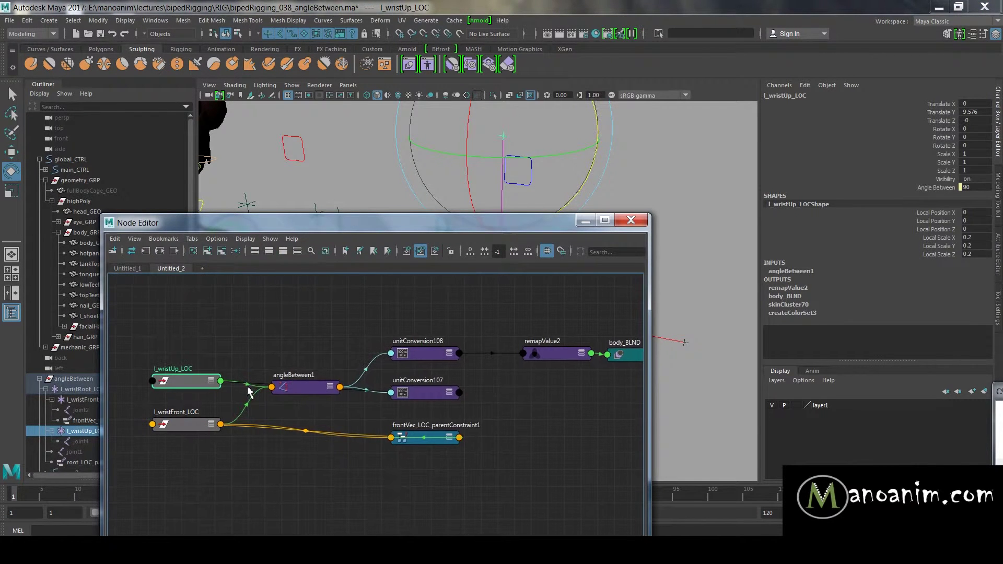
pyautogui.doubleClick(302, 384)
pyautogui.write('l_w')
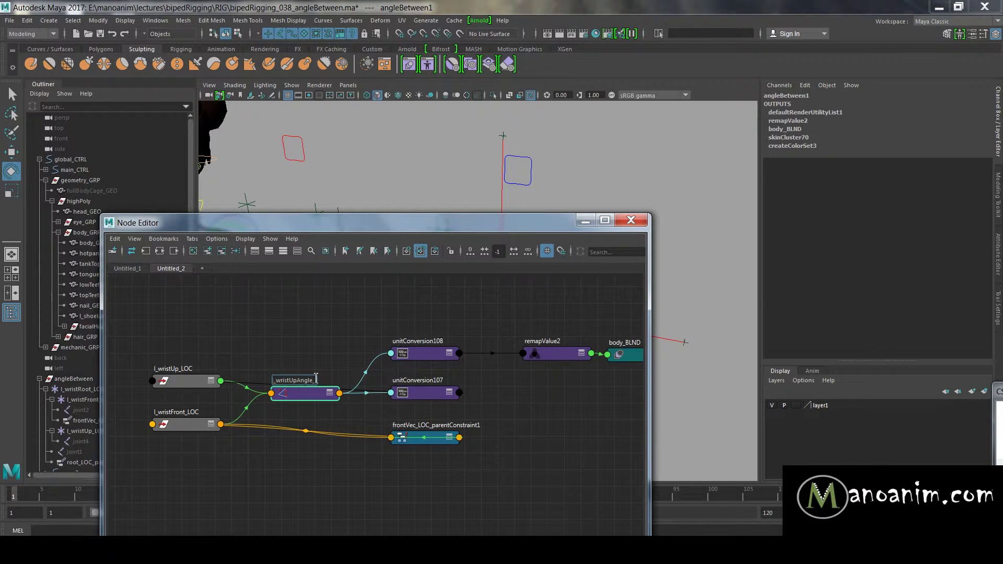
pyautogui.write('ristUpAngle_AGB')
pyautogui.press('Return')
pyautogui.click(318, 340)
pyautogui.click(323, 388)
pyautogui.click(322, 336)
# Rename the remapValue2 node as l_wristUpAngle_RMP, reusing the name of the angle node.
pyautogui.moveTo(592, 384); pyautogui.dragTo(465, 389, button='middle')
pyautogui.doubleClick(421, 348)
pyautogui.click(204, 383)
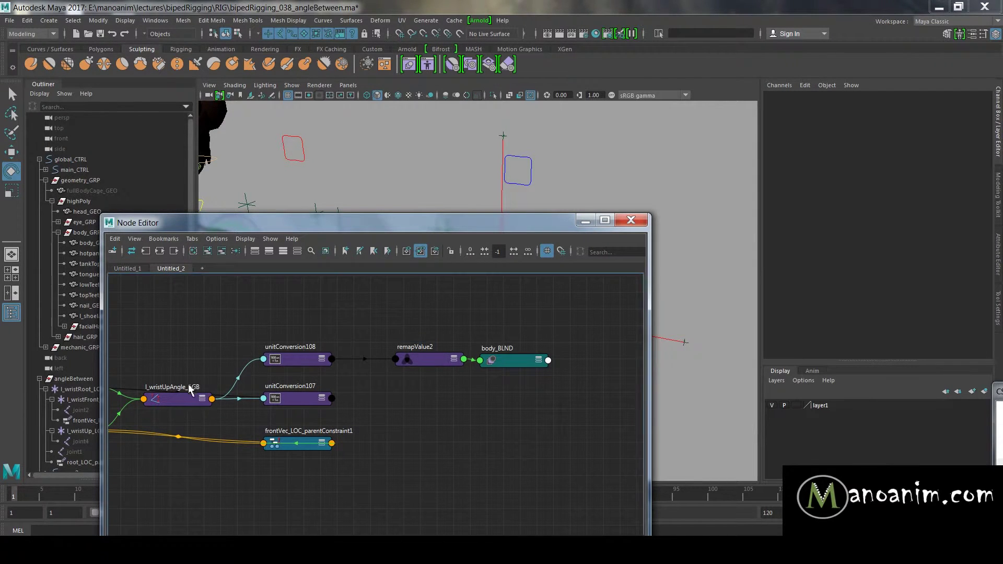
pyautogui.doubleClick(190, 386)
pyautogui.hotkey('ctrl', 'c')
pyautogui.doubleClick(423, 346)
pyautogui.hotkey('ctrl', 'v')
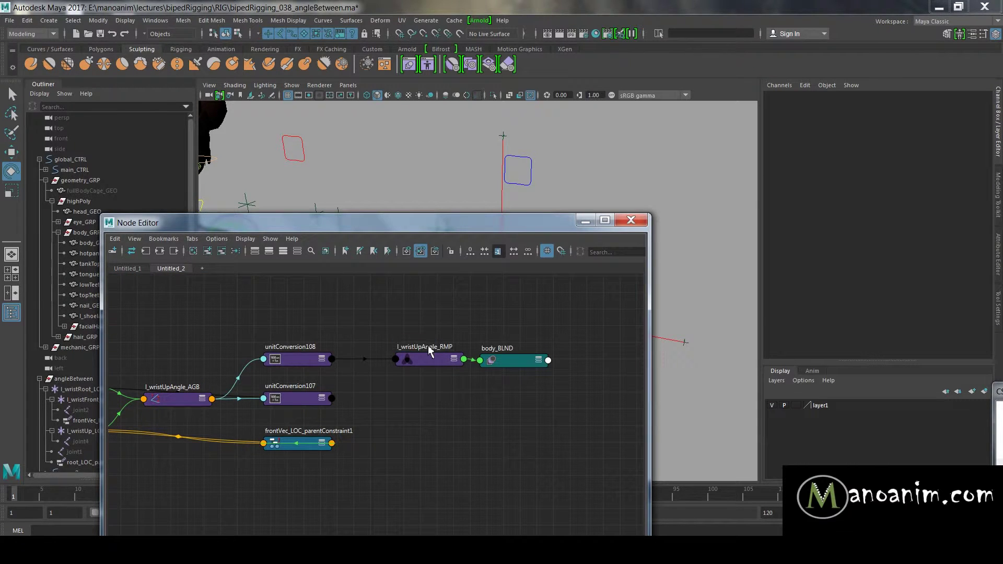
# Put the Node Editor away and collapse the global_CTRL hierarchy in the Outliner.
pyautogui.click(585, 220)
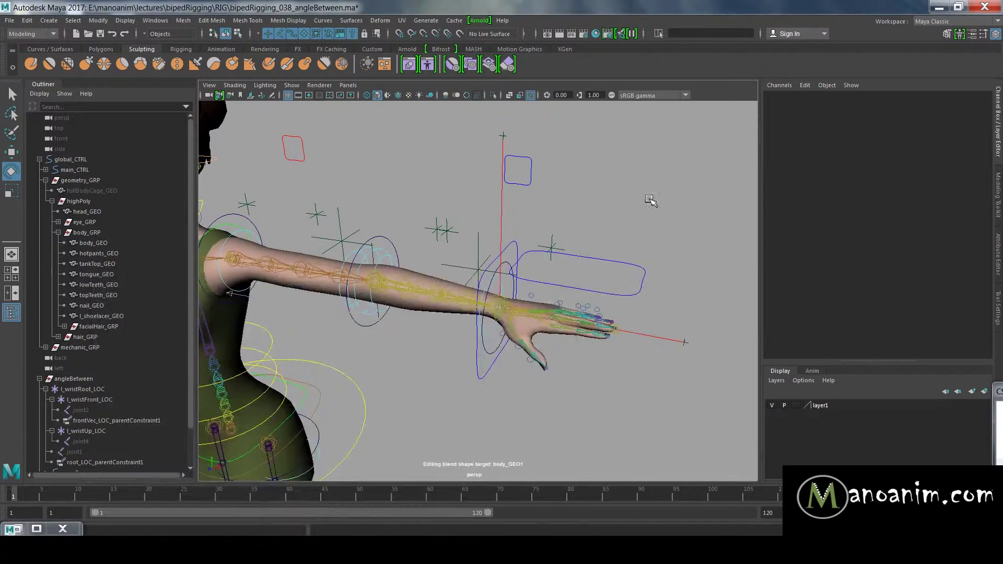
pyautogui.scroll(-5, 444, 235)
pyautogui.click(39, 159)
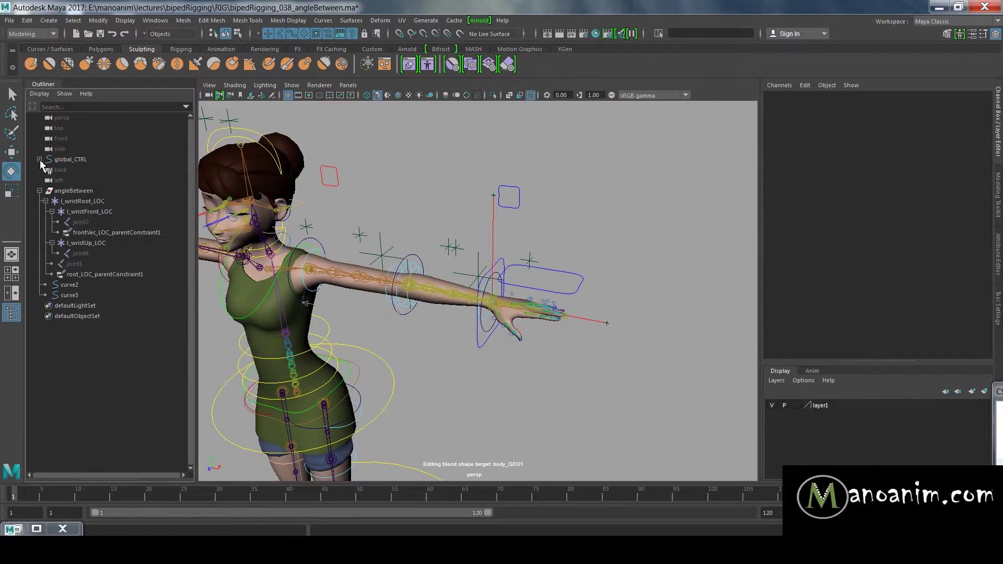
# Collapse the angleBetween group in the Outliner and rename it as l_wristAngleBetween_GRP.
pyautogui.click(39, 191)
pyautogui.click(81, 191)
pyautogui.scroll(3, 396, 236)
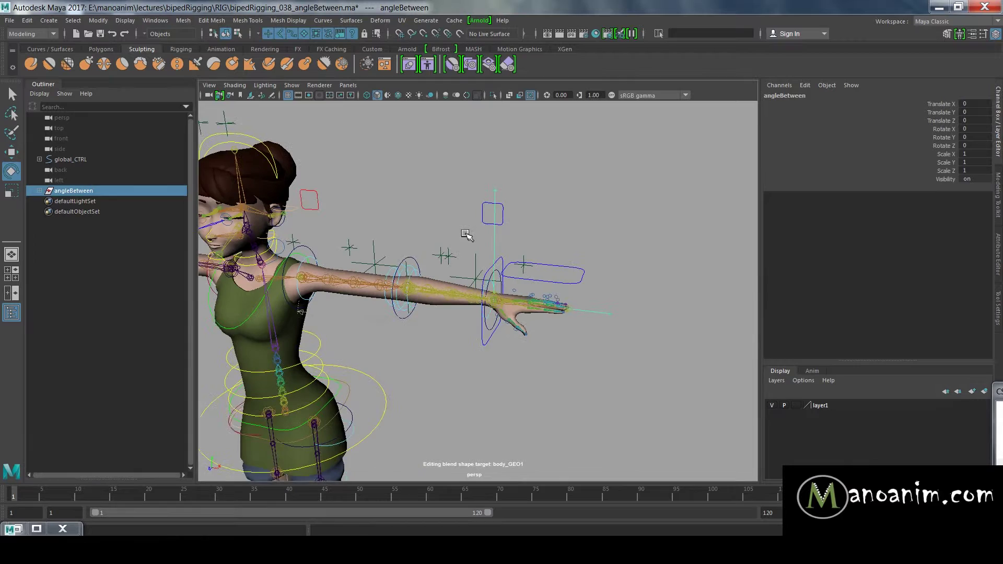
pyautogui.doubleClick(81, 191)
pyautogui.press('BackSpace')
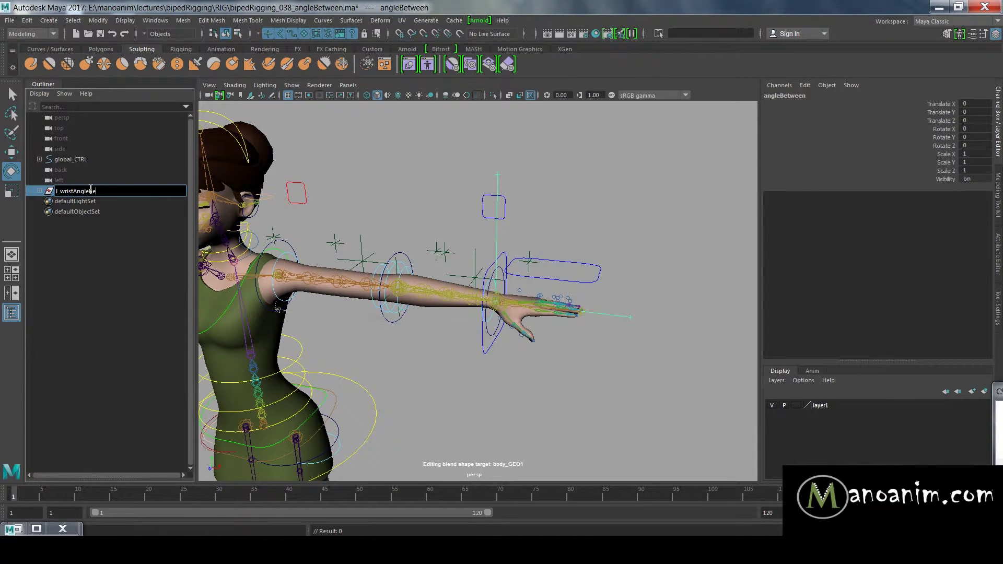
pyautogui.write('l_wristAngleBetween_GRP')
pyautogui.press('Return')
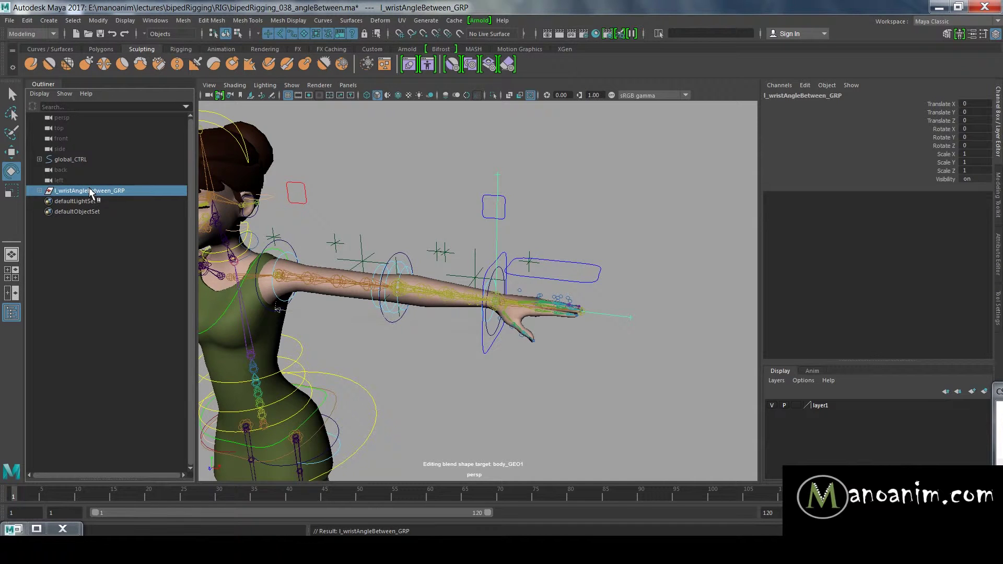
# Shorten the wrist group's name to l_wristAngle_GRP.
pyautogui.doubleClick(86, 191)
pyautogui.moveTo(89, 189); pyautogui.dragTo(117, 190)
pyautogui.press('BackSpace')
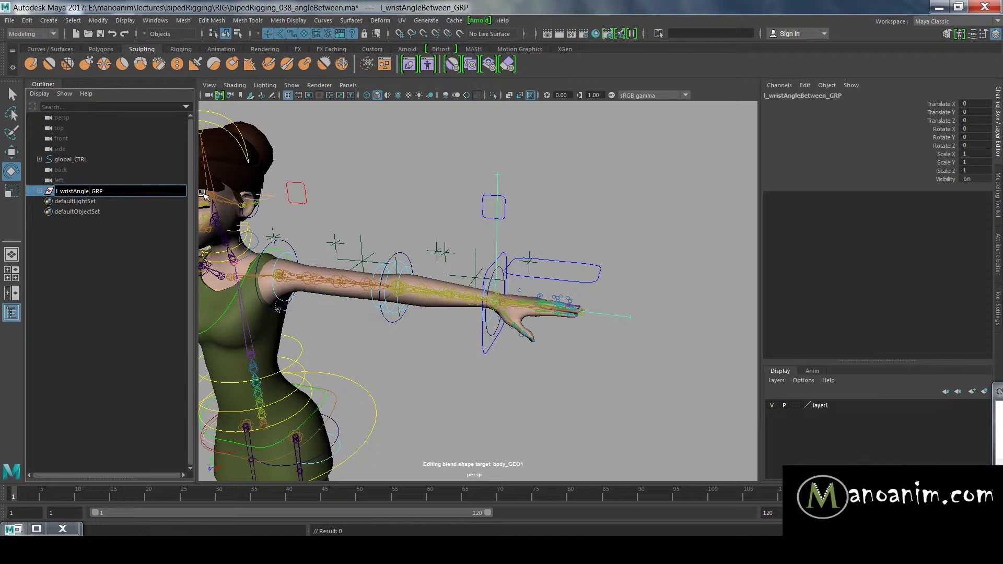
pyautogui.press('Return')
# Expand l_wristAngle_GRP and check its contents: the l_wristRoot_LOC locator and the two curves at the left wrist.
pyautogui.keyDown('alt'); pyautogui.moveTo(355, 204); pyautogui.dragTo(434, 241); pyautogui.keyUp('alt')
pyautogui.click(39, 191)
pyautogui.click(73, 212)
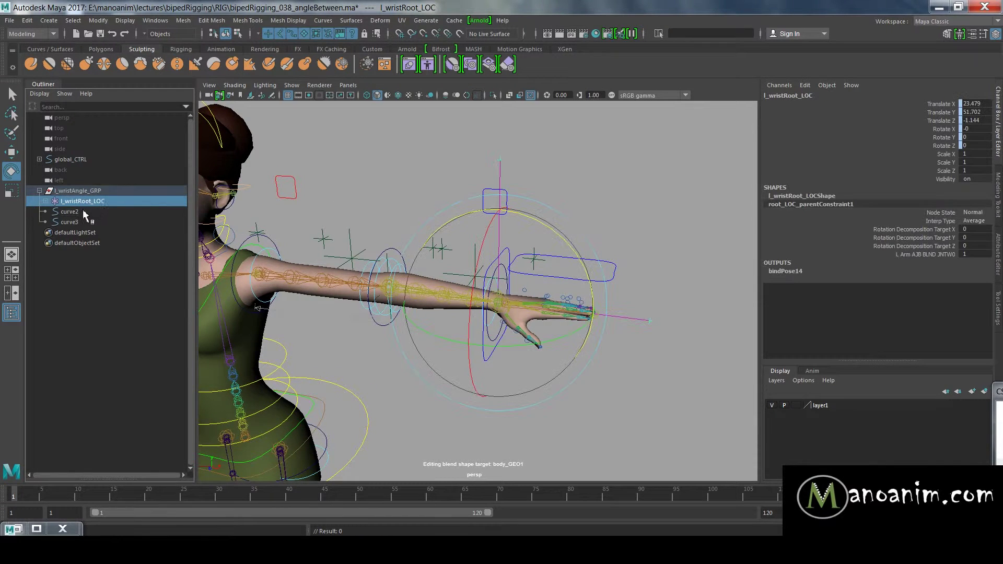
pyautogui.keyDown('shift'); pyautogui.click(86, 224); pyautogui.keyUp('shift')
pyautogui.click(570, 208)
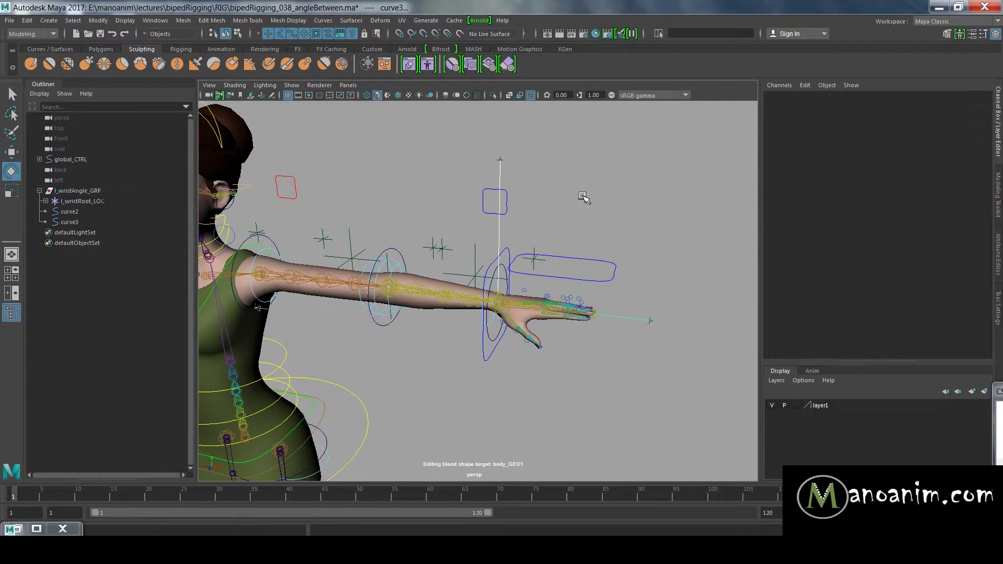
pyautogui.click(500, 175)
pyautogui.click(606, 177)
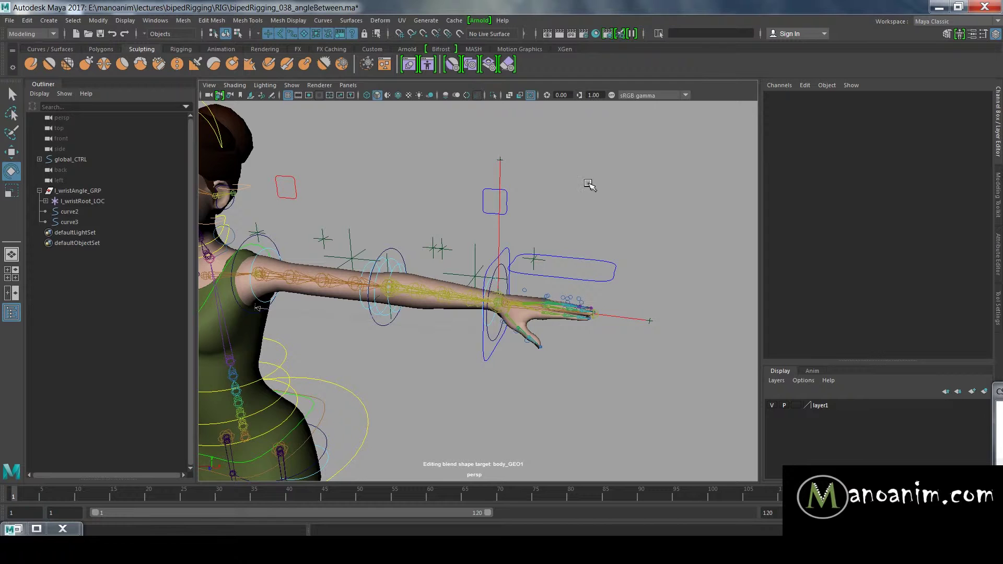
# Parent l_wristAngle_GRP under the left wrist joint l_armAJC_BLND_skin_JNT.
pyautogui.press('w')
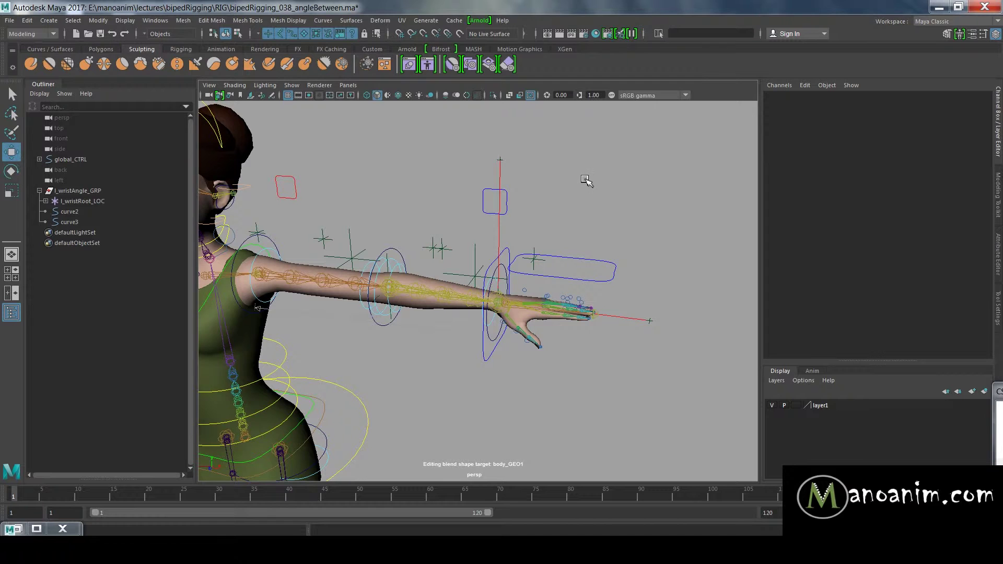
pyautogui.click(40, 190)
pyautogui.click(74, 193)
pyautogui.keyDown('alt'); pyautogui.moveTo(574, 275); pyautogui.dragTo(766, 354, button='right'); pyautogui.keyUp('alt')
pyautogui.keyDown('shift'); pyautogui.click(595, 341); pyautogui.keyUp('shift')
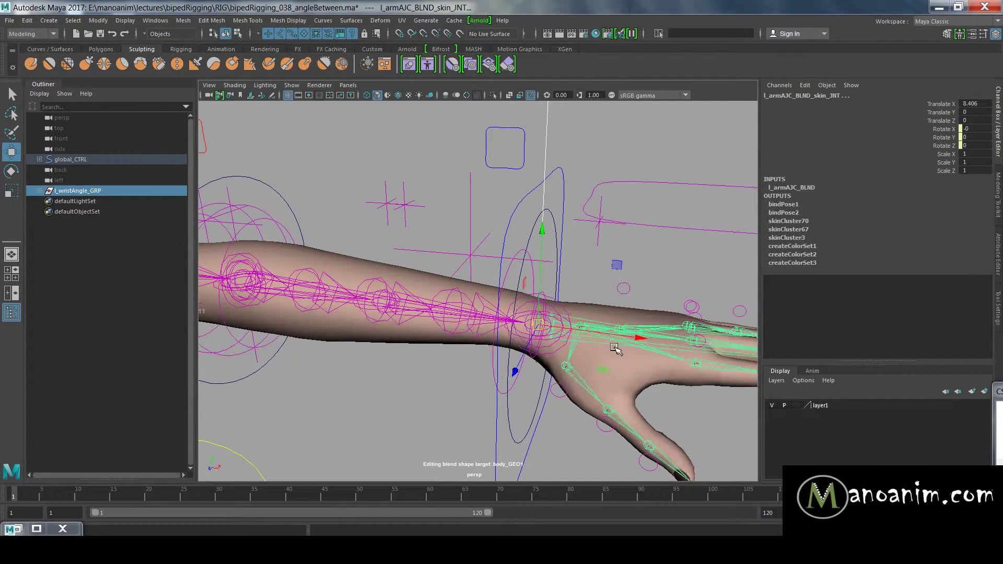
pyautogui.press('p')
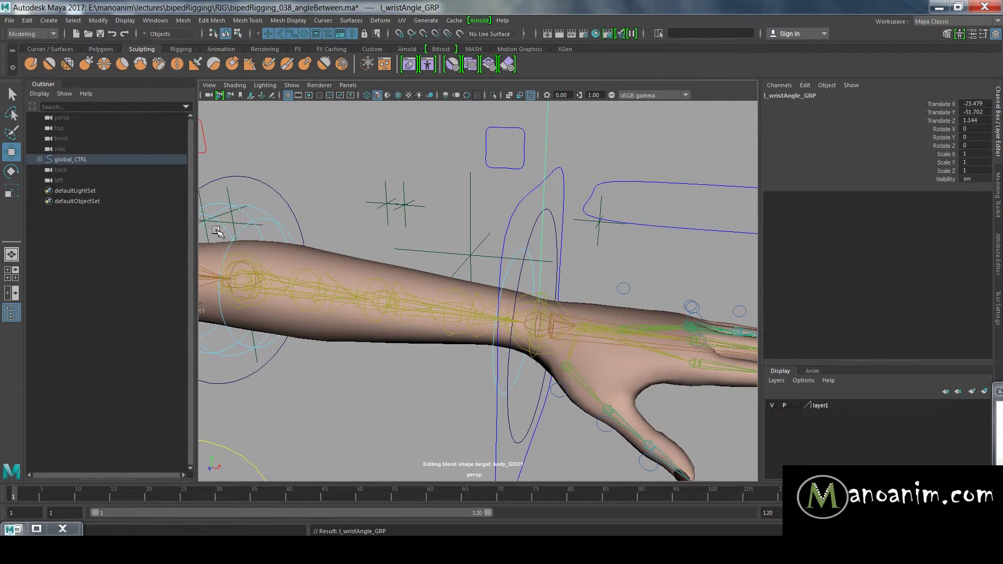
pyautogui.click(695, 268)
# Test the parented setup by rotating the left wrist control, and undo the rotation.
pyautogui.scroll(-4, 581, 252)
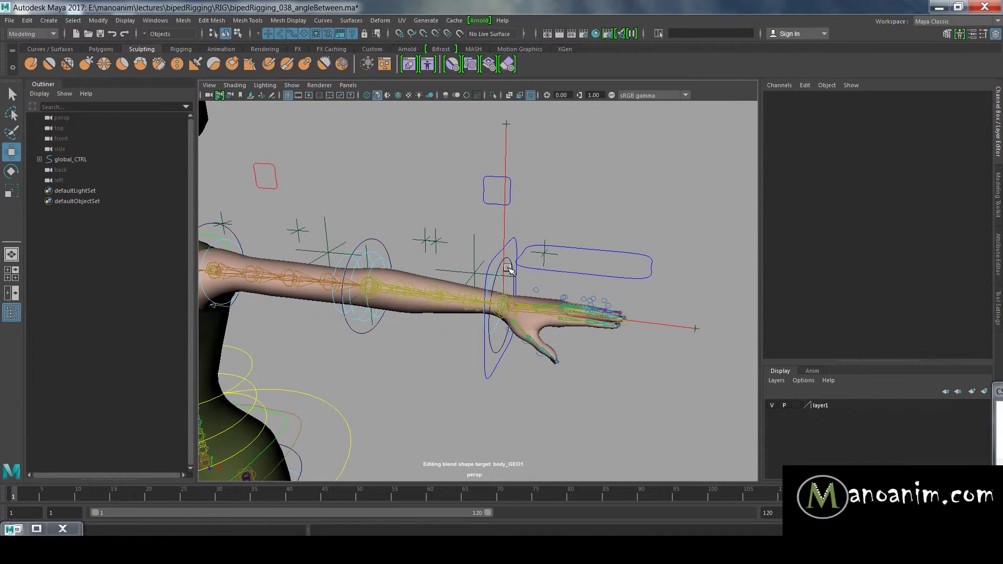
pyautogui.click(494, 260)
pyautogui.press('e')
pyautogui.moveTo(528, 282); pyautogui.dragTo(441, 183)
pyautogui.hotkey('ctrl', 'z')
pyautogui.keyDown('alt'); pyautogui.moveTo(497, 241); pyautogui.dragTo(488, 204); pyautogui.keyUp('alt')
pyautogui.hotkey('ctrl', 'z')
pyautogui.hotkey('ctrl', 'z')
pyautogui.hotkey('ctrl', 'z')
pyautogui.click(688, 227)
pyautogui.press('w')
pyautogui.keyDown('alt'); pyautogui.moveTo(687, 228); pyautogui.dragTo(601, 203); pyautogui.keyUp('alt')
pyautogui.keyDown('alt'); pyautogui.moveTo(483, 269); pyautogui.dragTo(376, 310, button='right'); pyautogui.keyUp('alt')
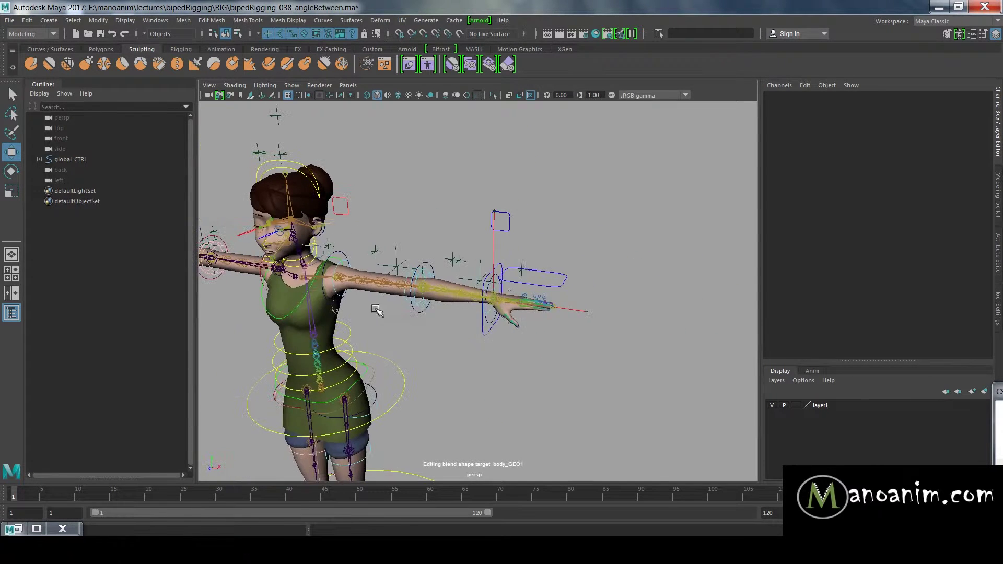
pyautogui.keyDown('alt'); pyautogui.moveTo(302, 261); pyautogui.dragTo(357, 264, button='middle'); pyautogui.keyUp('alt')
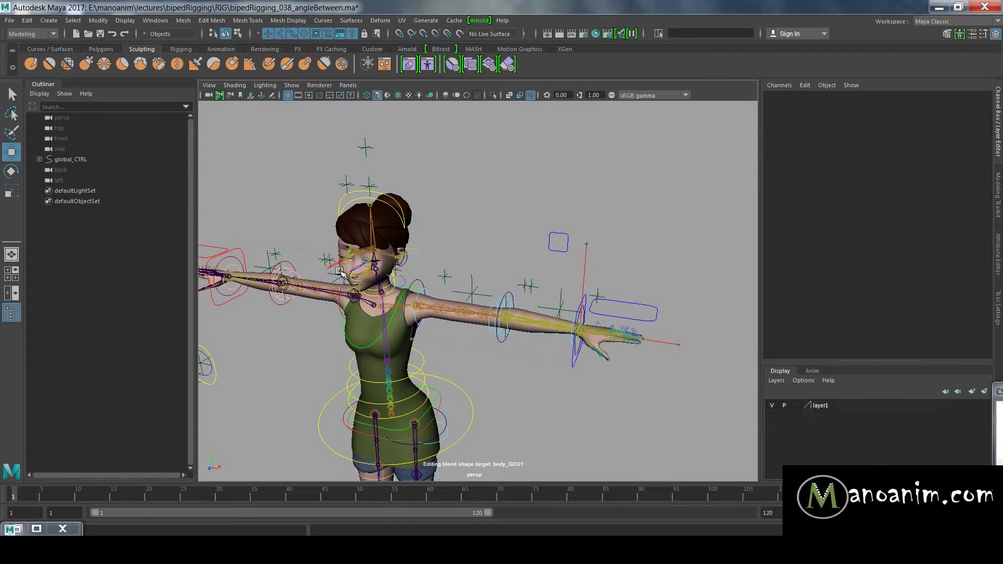
pyautogui.keyDown('alt'); pyautogui.moveTo(477, 272); pyautogui.dragTo(542, 301, button='right'); pyautogui.keyUp('alt')
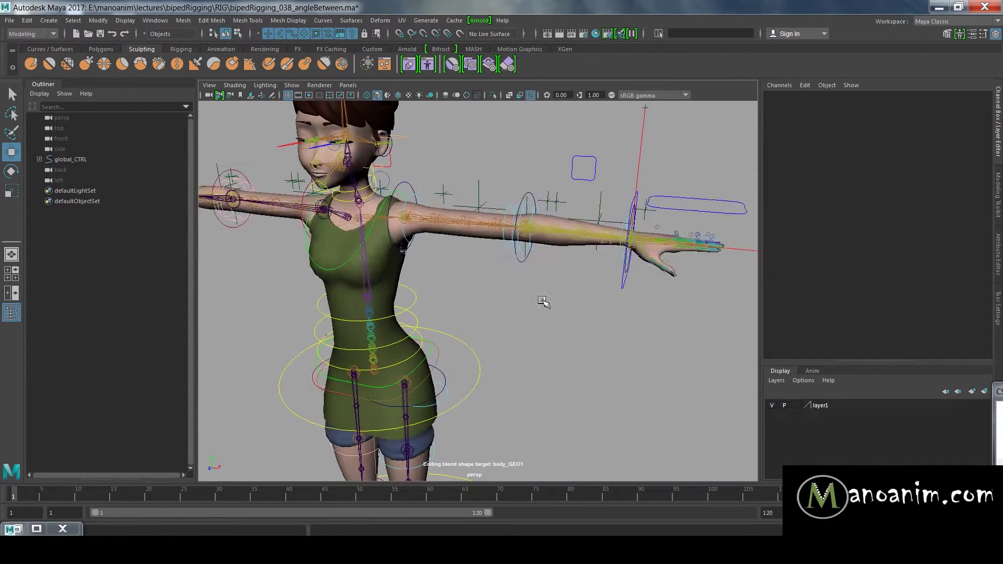
pyautogui.keyDown('alt'); pyautogui.moveTo(555, 362); pyautogui.dragTo(550, 263, button='right'); pyautogui.keyUp('alt')
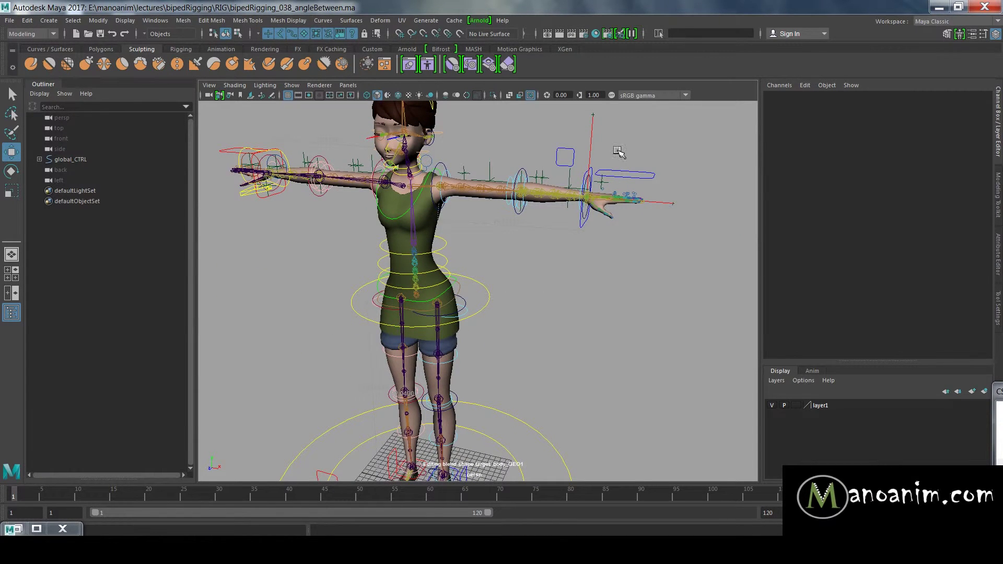
pyautogui.keyDown('alt'); pyautogui.moveTo(397, 190); pyautogui.dragTo(356, 293, button='middle'); pyautogui.keyUp('alt')
pyautogui.keyDown('alt'); pyautogui.moveTo(356, 293); pyautogui.dragTo(556, 345, button='right'); pyautogui.keyUp('alt')
pyautogui.keyDown('alt'); pyautogui.moveTo(489, 360); pyautogui.dragTo(526, 340, button='right'); pyautogui.keyUp('alt')
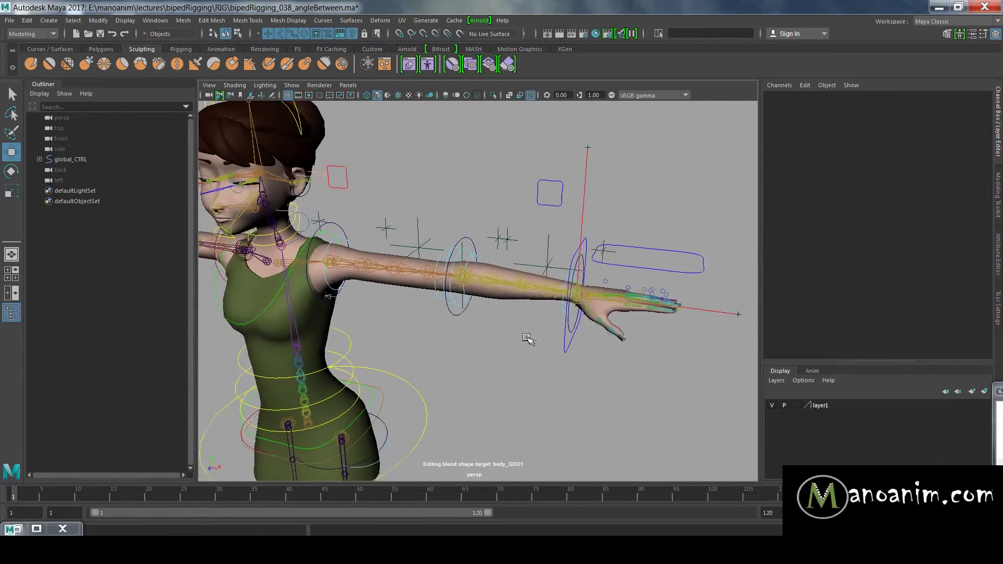
pyautogui.moveTo(526, 340)
pyautogui.keyDown('alt'); pyautogui.mouseDown()
pyautogui.moveTo(492, 330)
pyautogui.moveTo(507, 332)
pyautogui.mouseUp(); pyautogui.keyUp('alt')
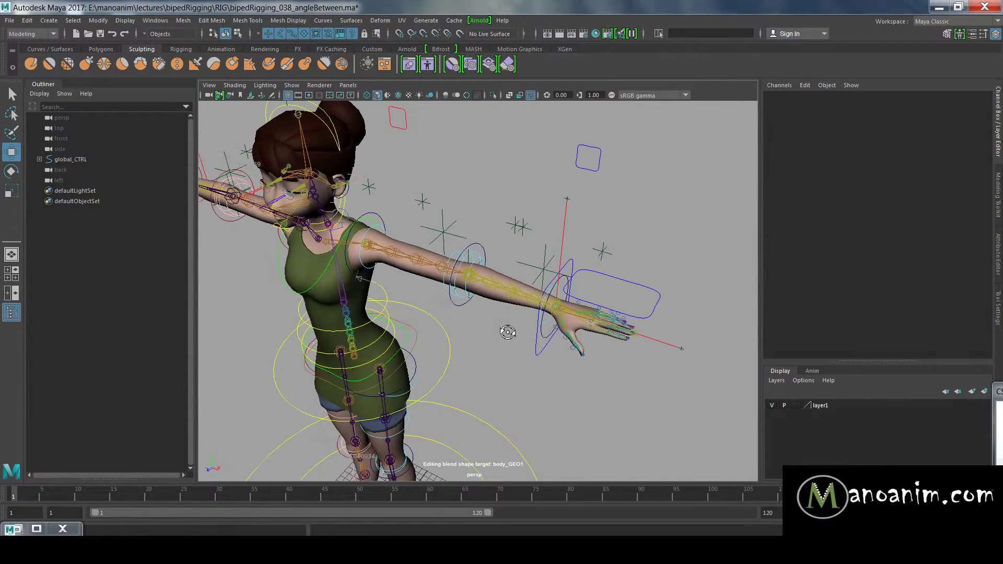
pyautogui.keyDown('alt'); pyautogui.moveTo(450, 284); pyautogui.dragTo(467, 295); pyautogui.keyUp('alt')
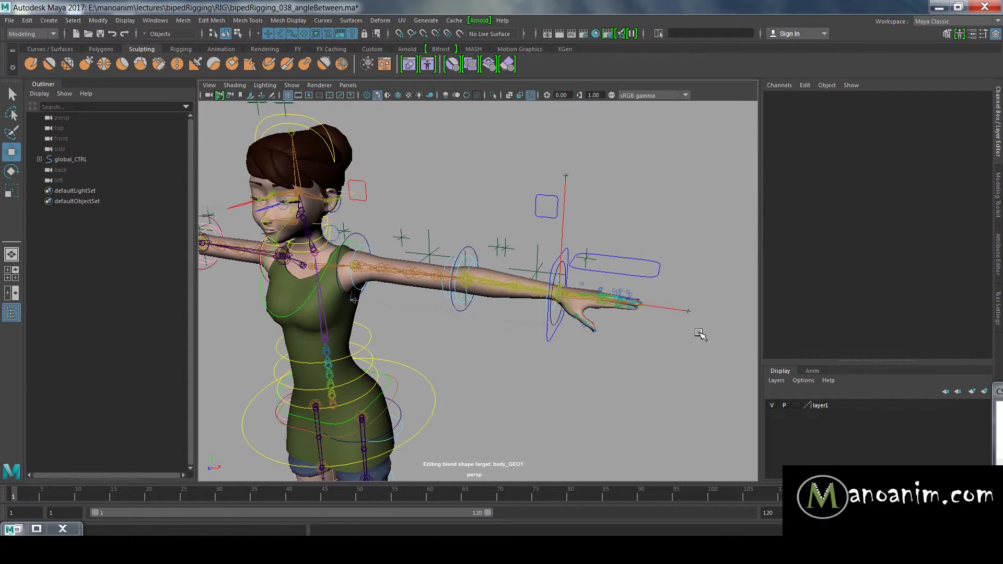
pyautogui.keyDown('alt'); pyautogui.moveTo(577, 354); pyautogui.dragTo(595, 340, button='right'); pyautogui.keyUp('alt')
pyautogui.keyDown('alt'); pyautogui.moveTo(595, 340); pyautogui.dragTo(582, 369, button='middle'); pyautogui.keyUp('alt')
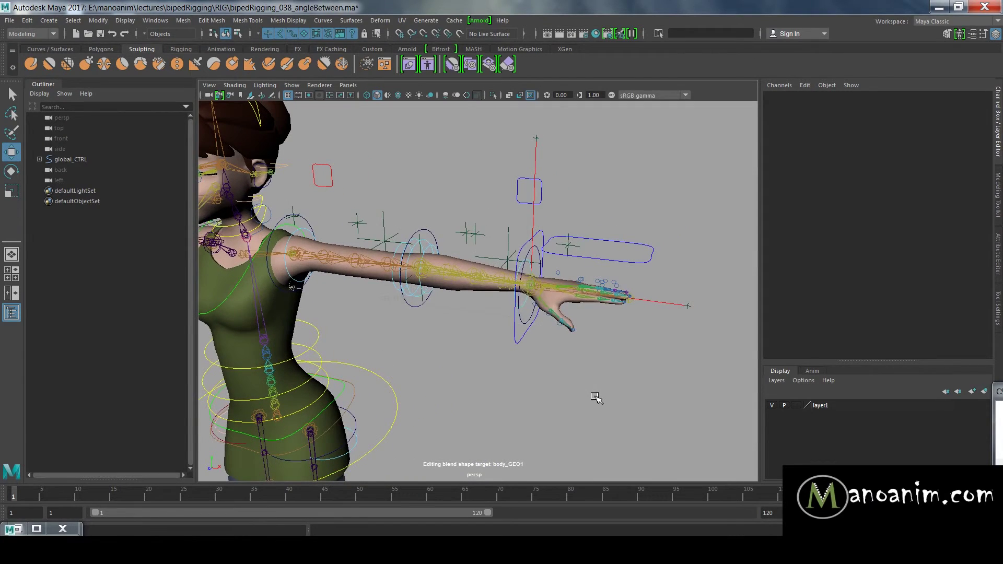